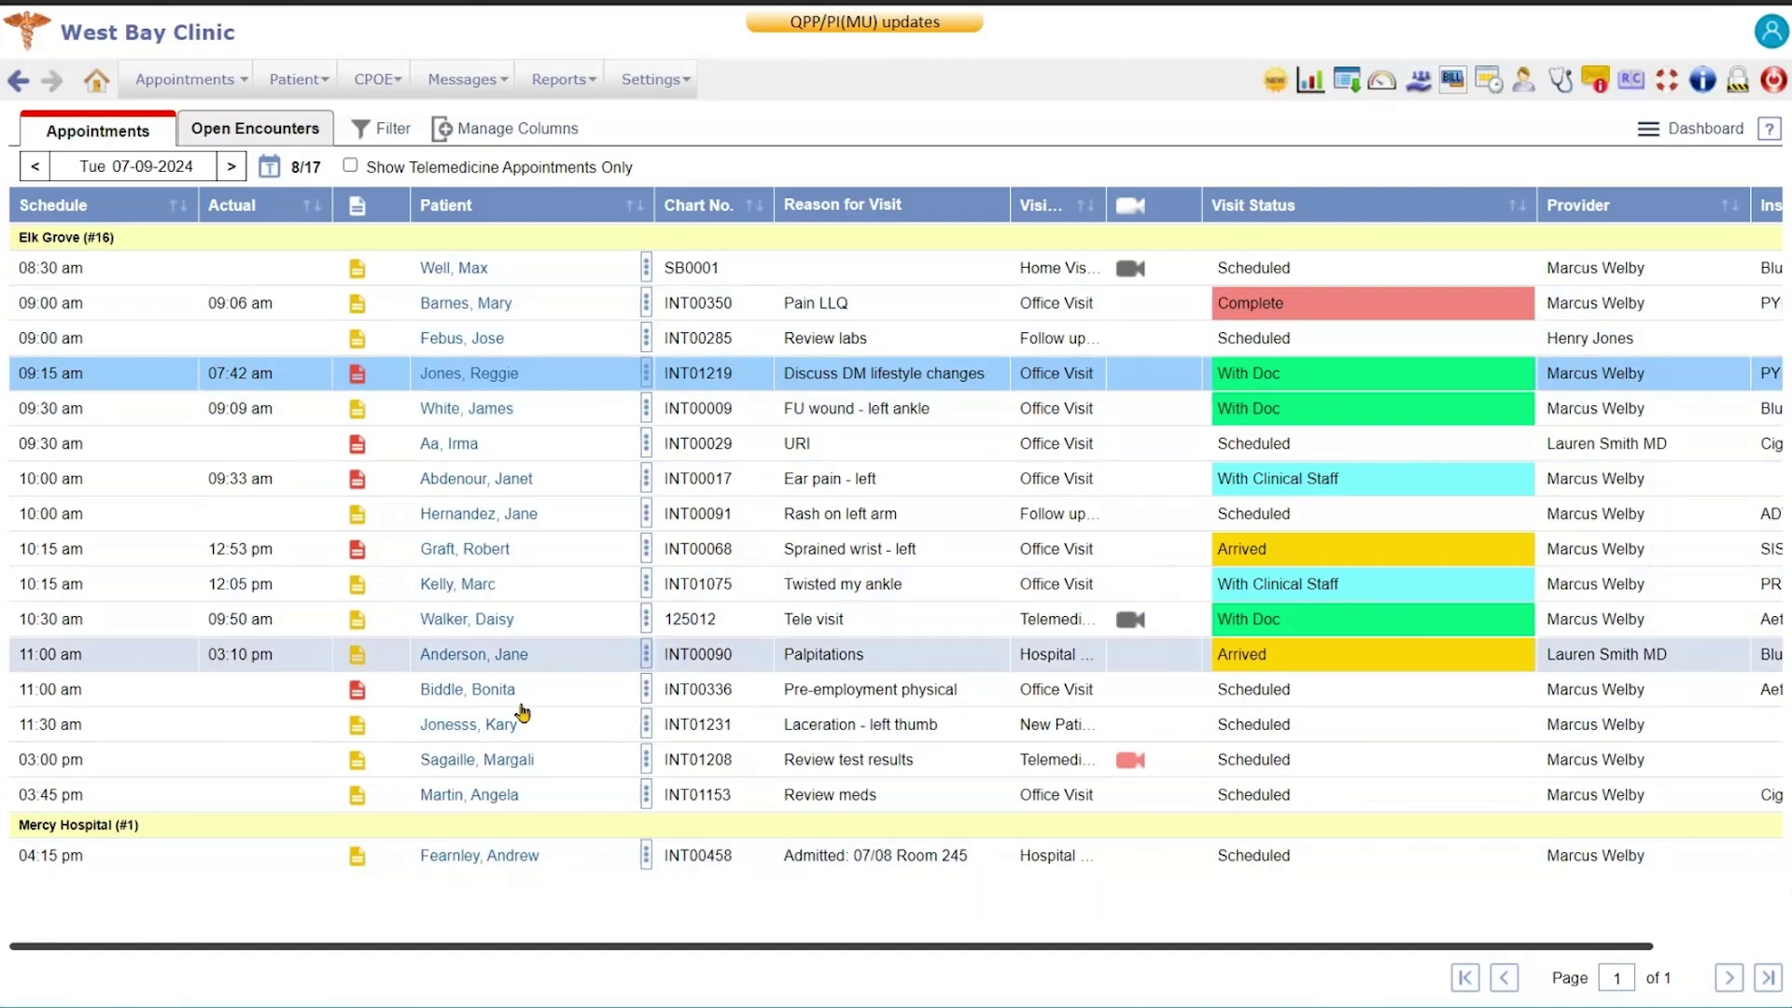
# Open Patient Details from the 10:15 am sprained-left-wrist appointment's action menu
pyautogui.click(646, 551)
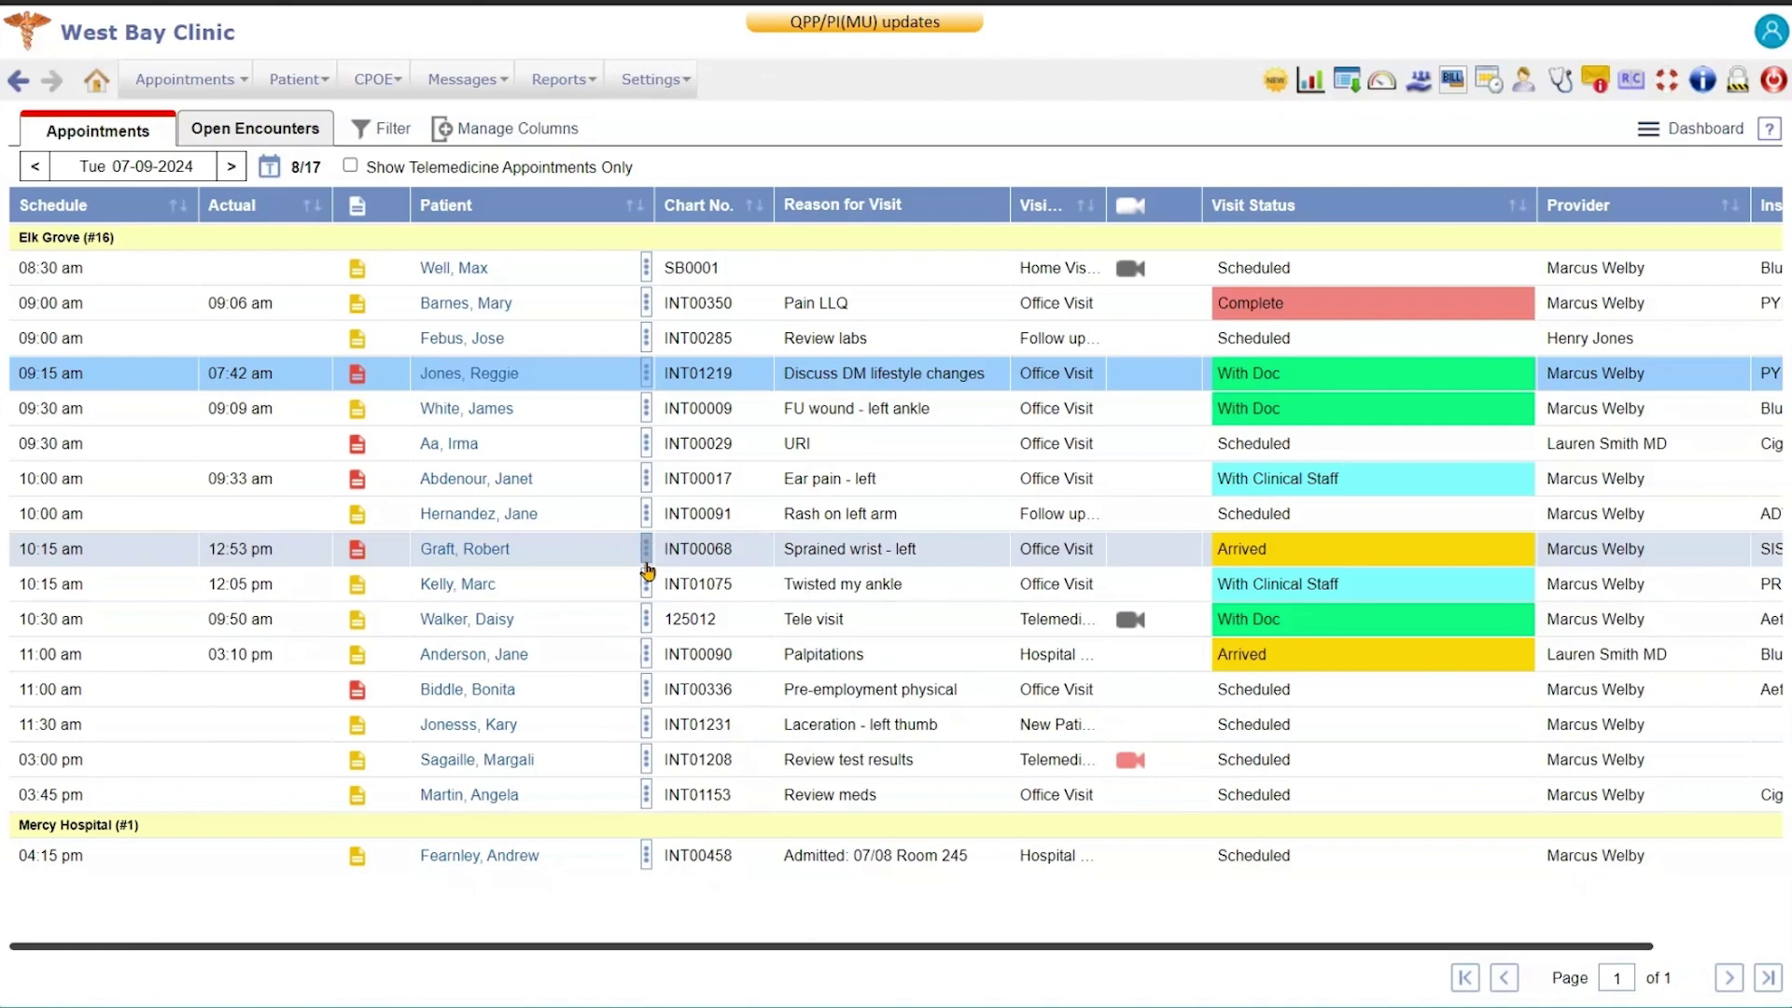
pyautogui.click(650, 559)
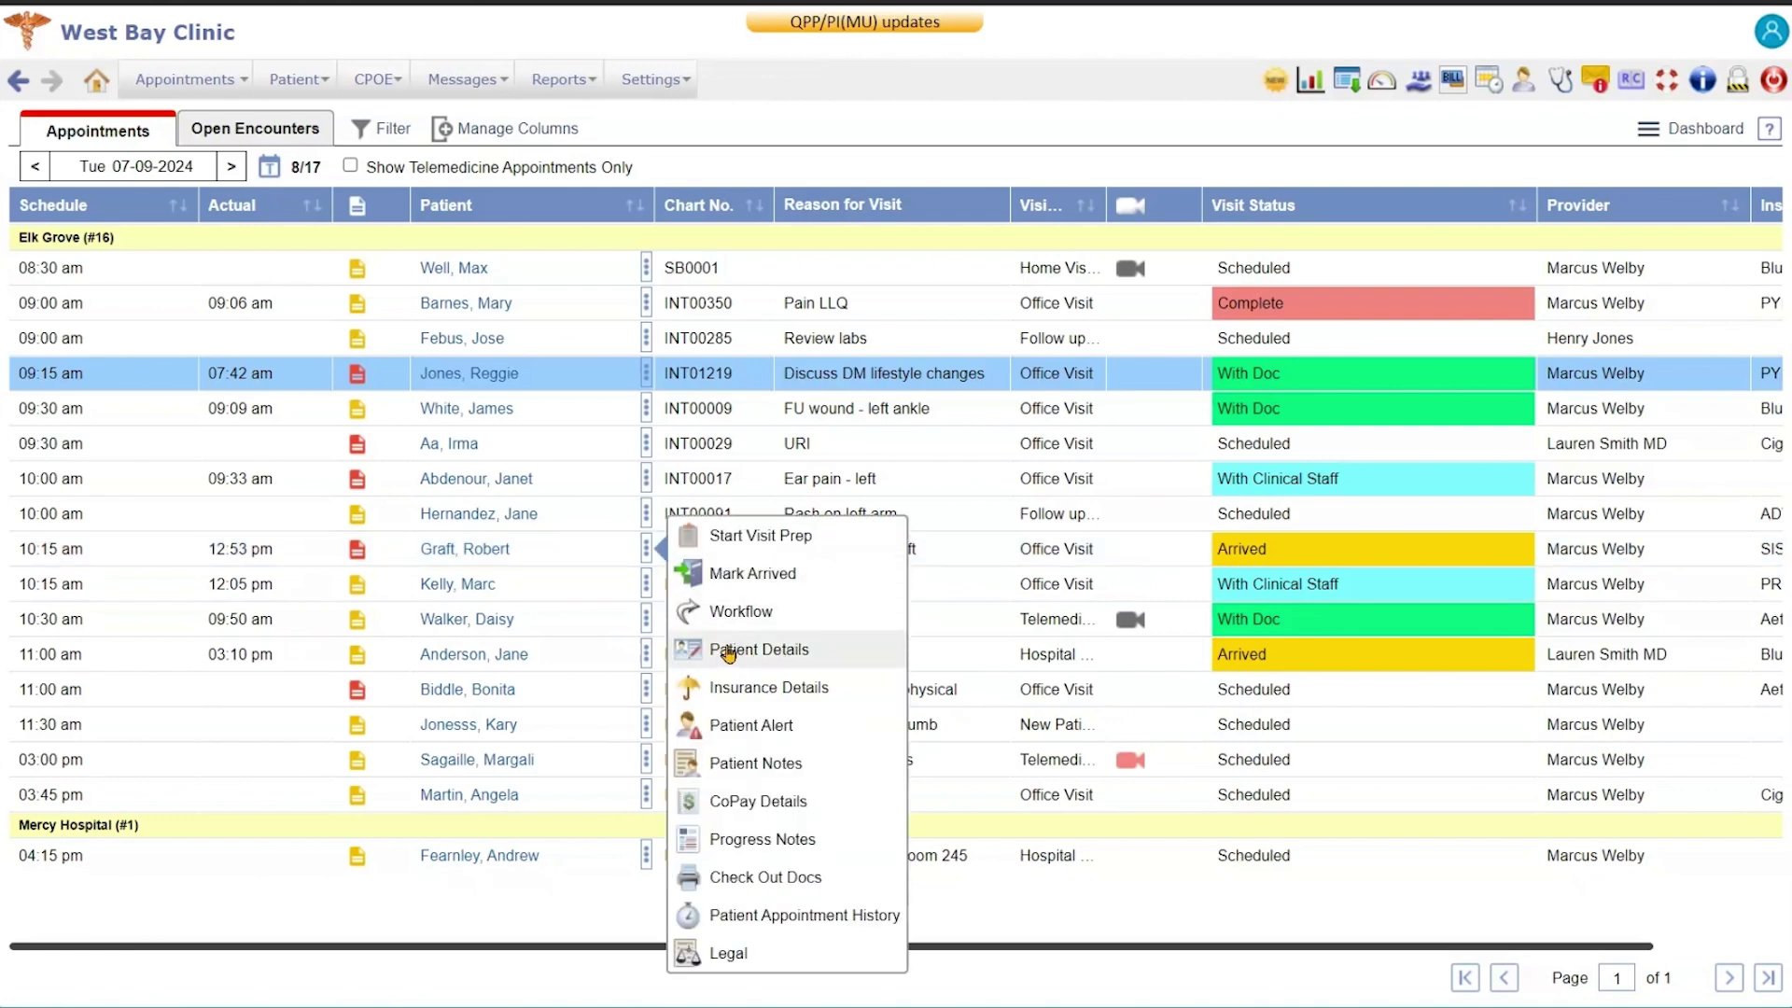
pyautogui.click(781, 653)
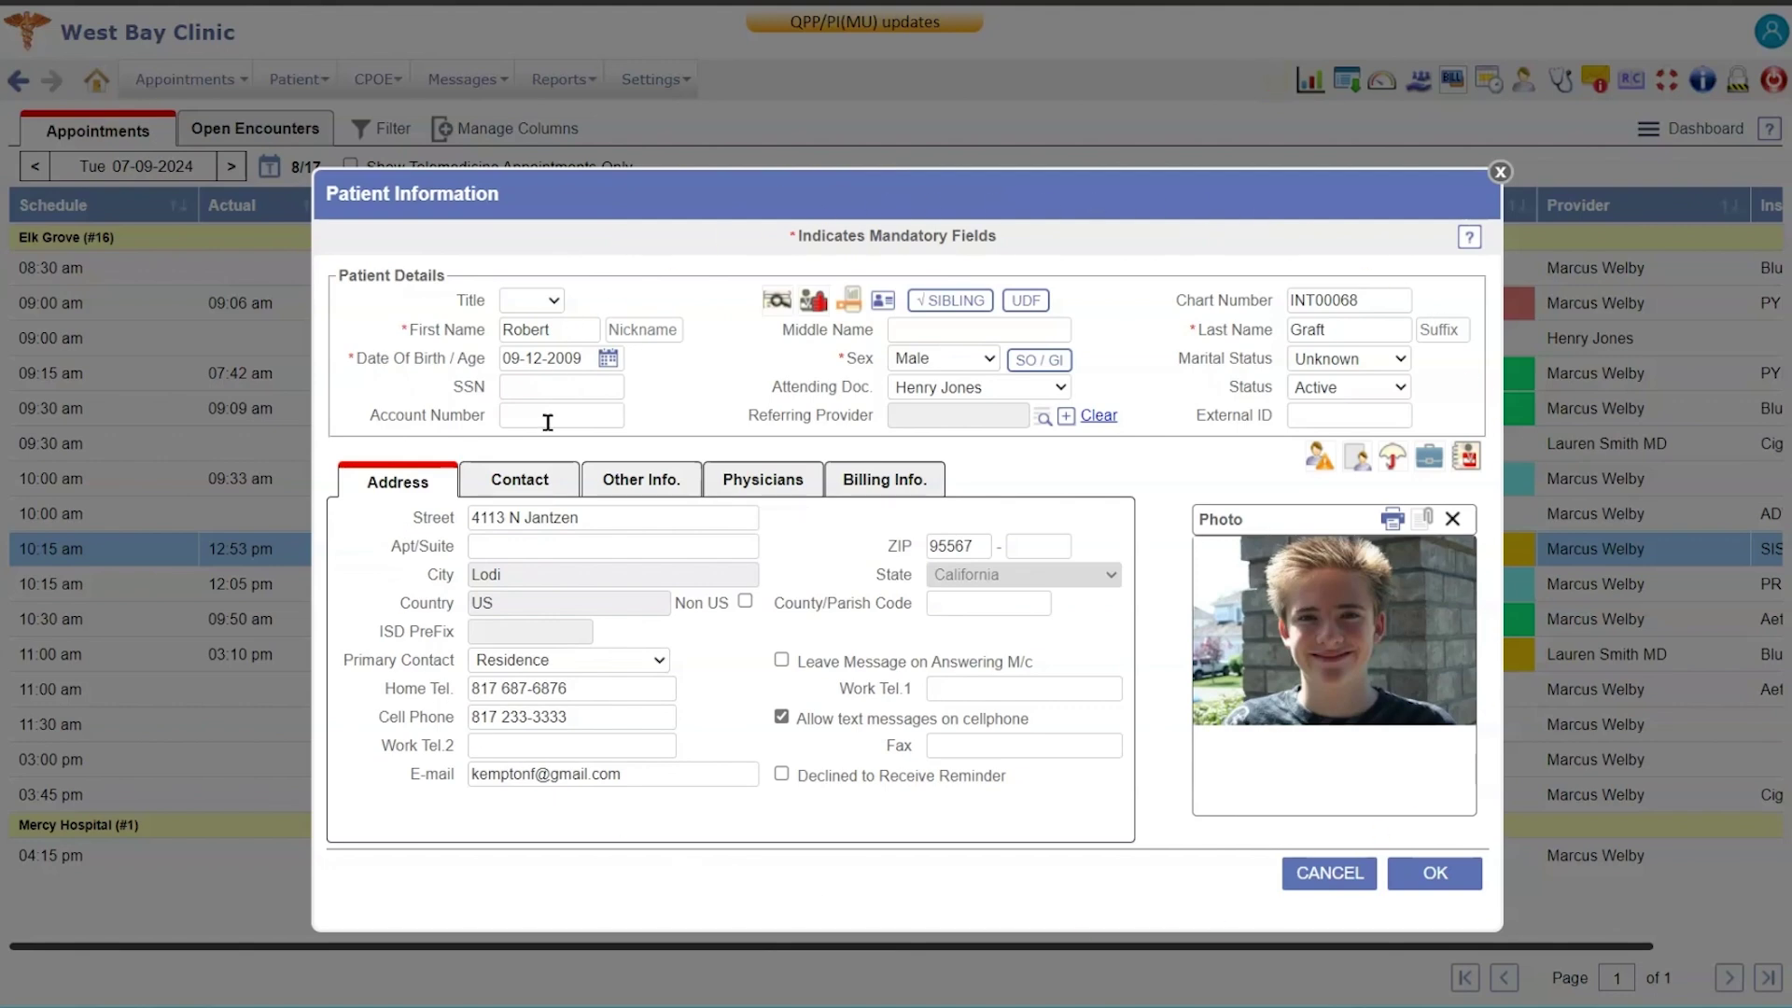
# Close the patient information dialog and go to the Patient Register page
pyautogui.click(1500, 172)
pyautogui.moveTo(298, 82)
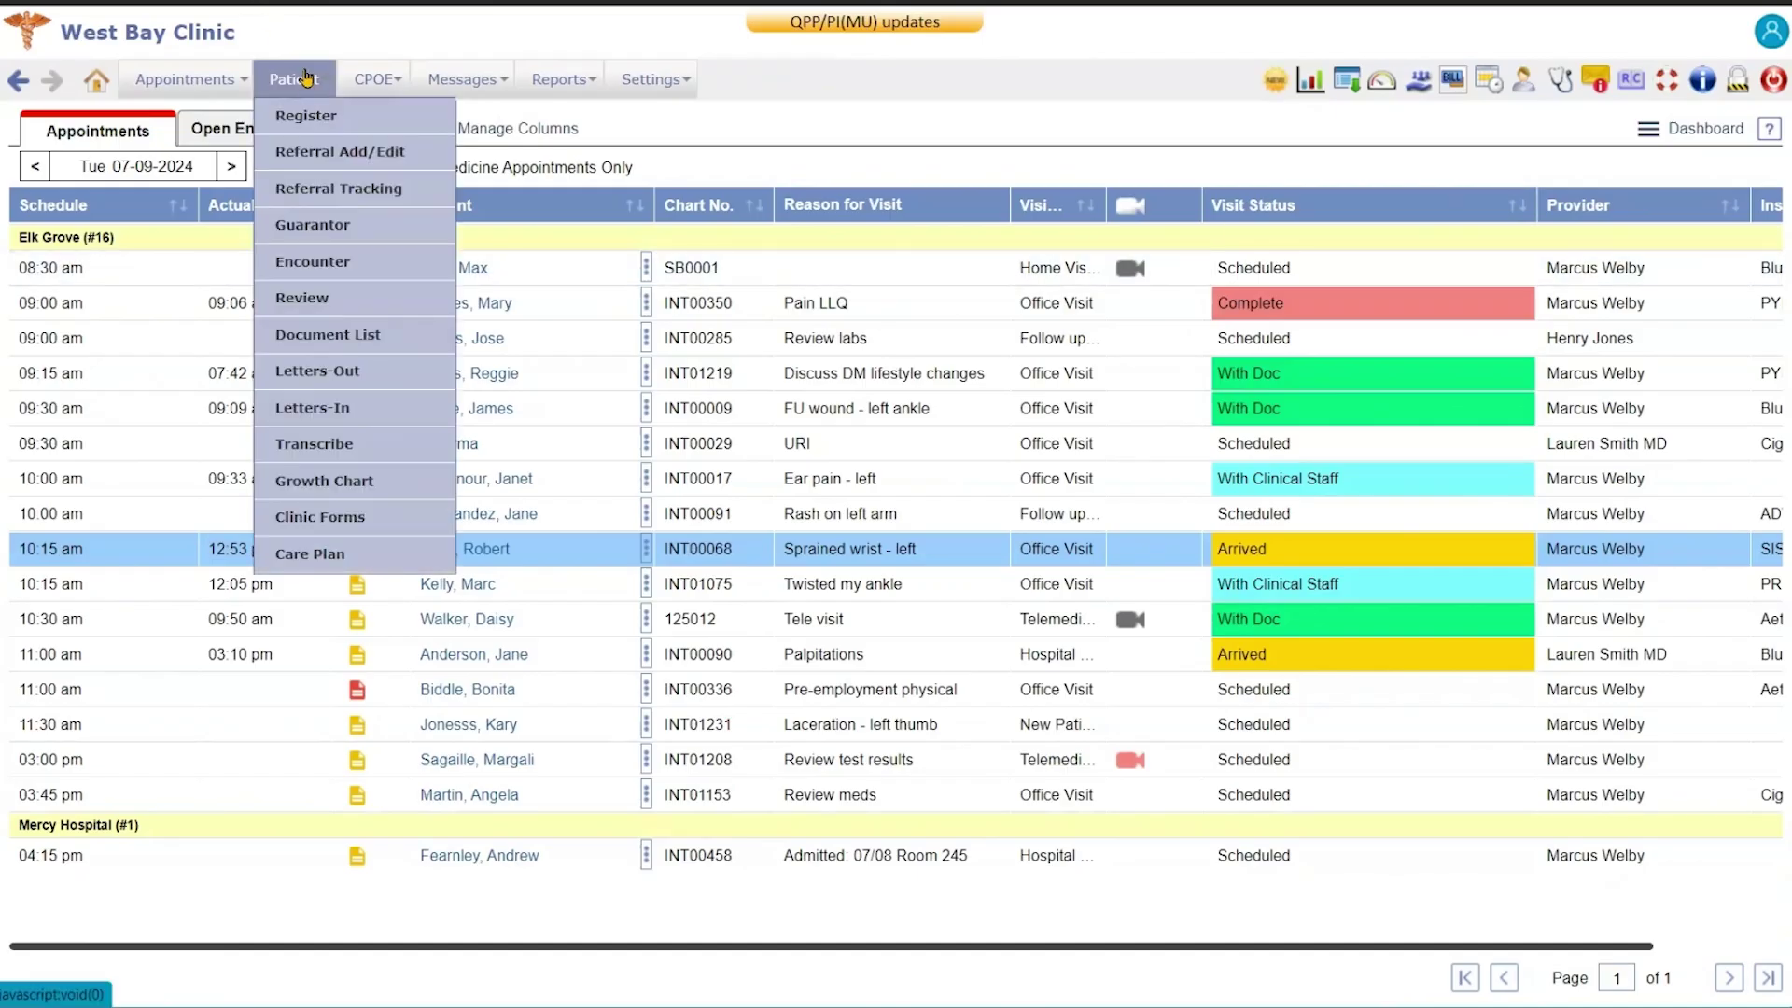
pyautogui.click(291, 116)
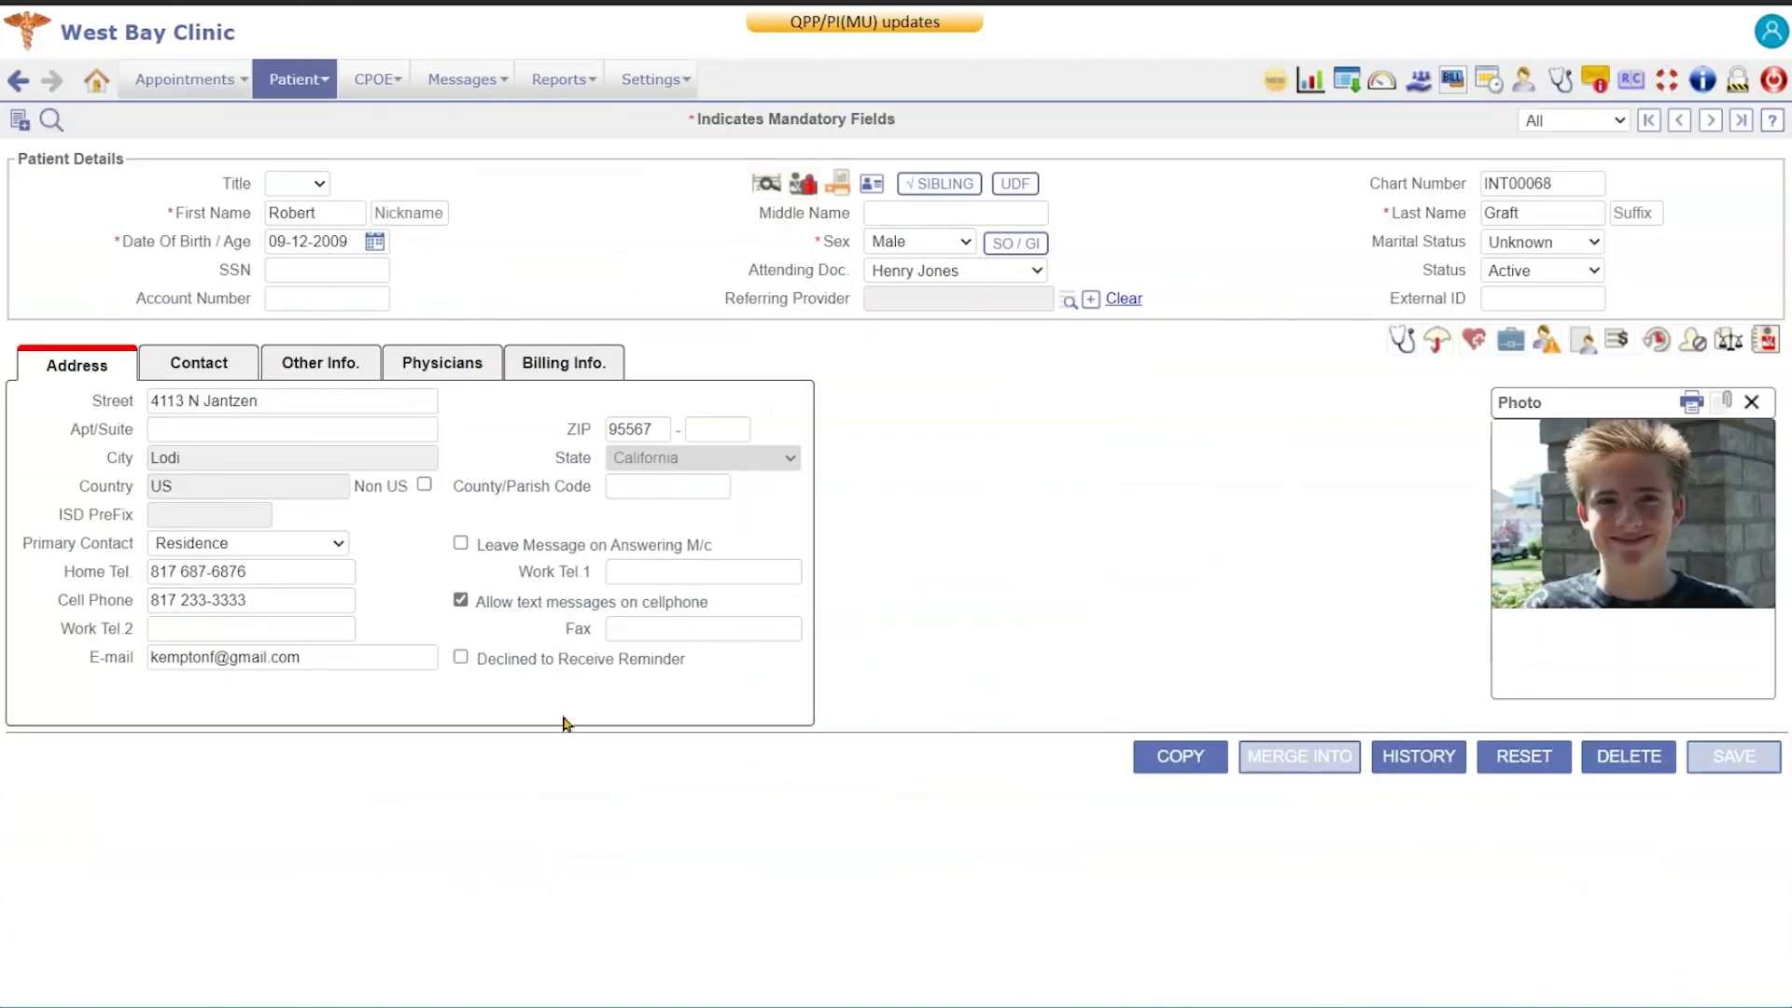
# Filter the patient search list by the patient's last name
pyautogui.click(51, 120)
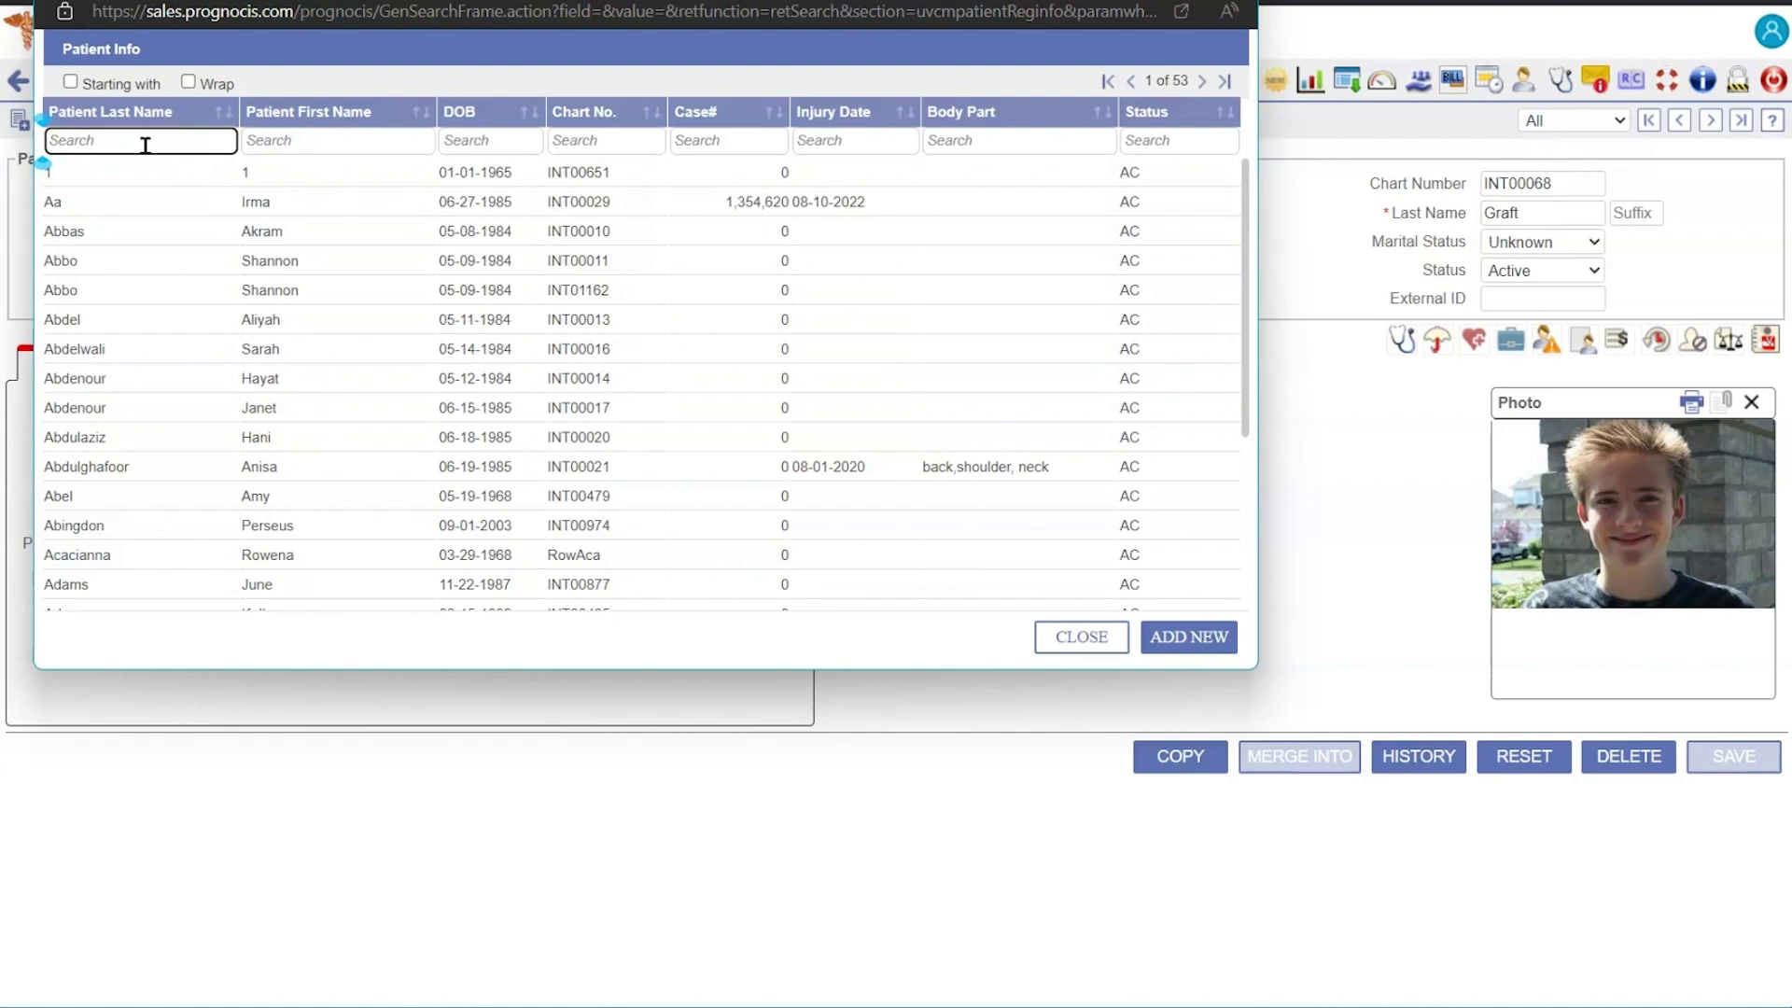
pyautogui.write('white')
pyautogui.press('Return')
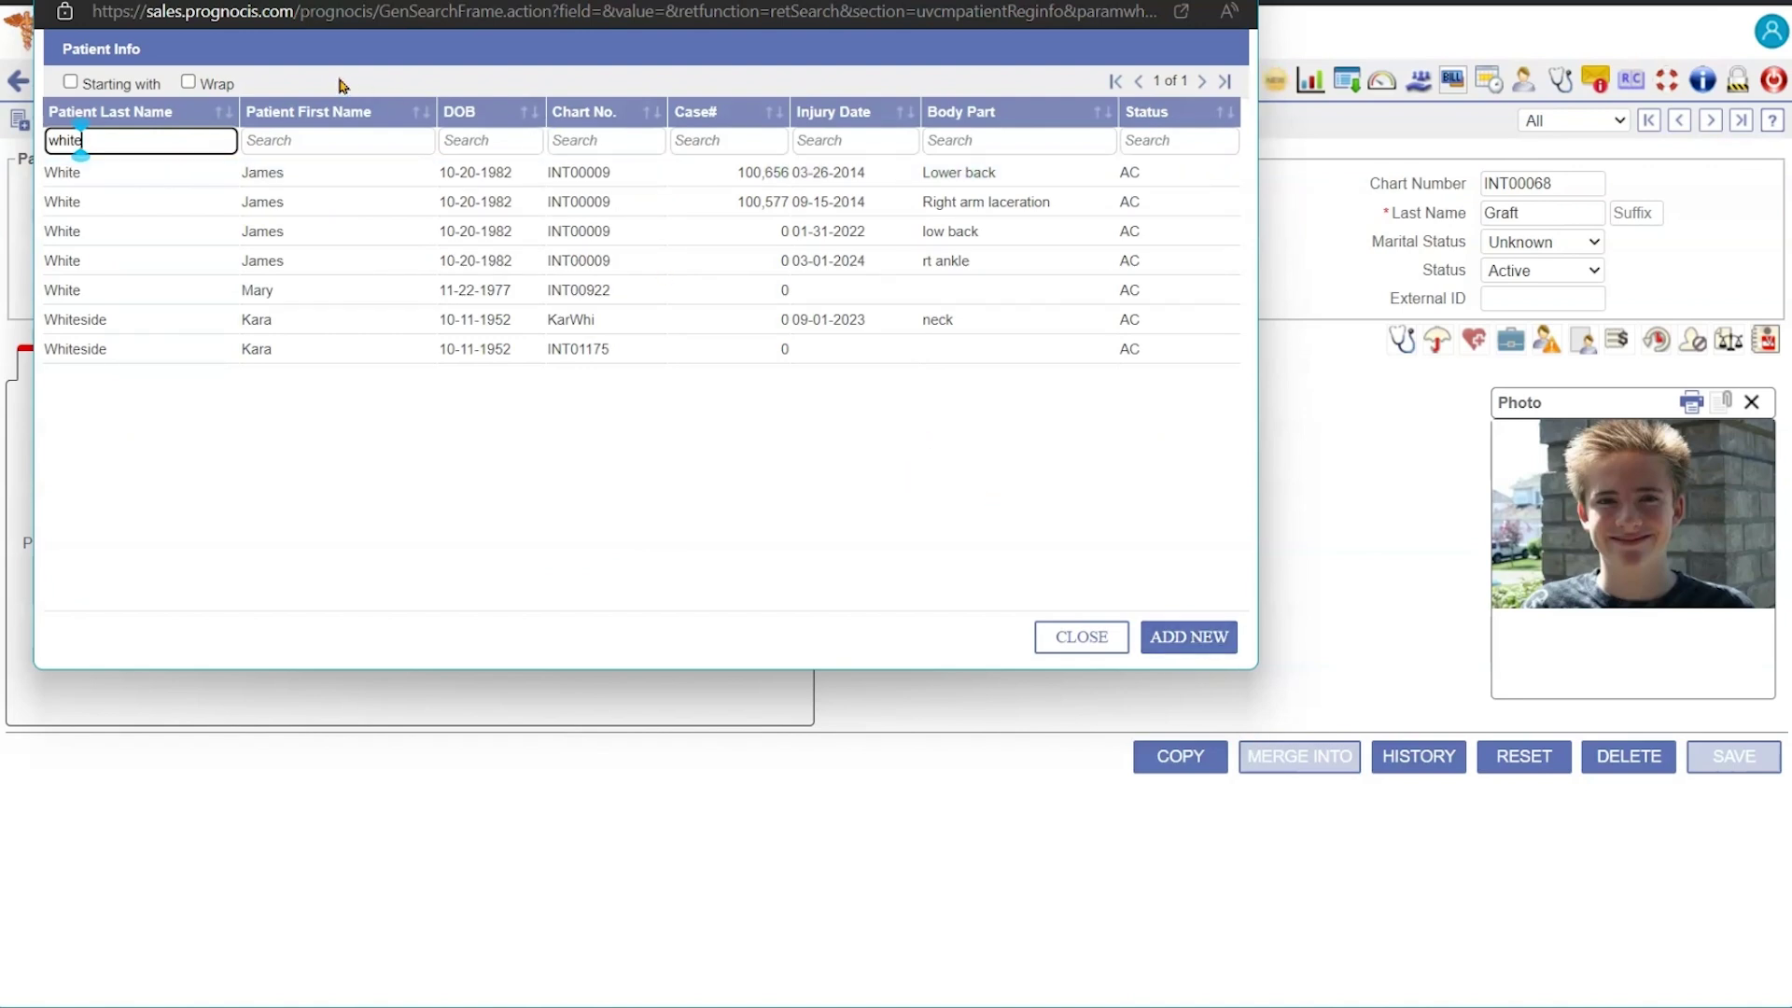
pyautogui.click(280, 182)
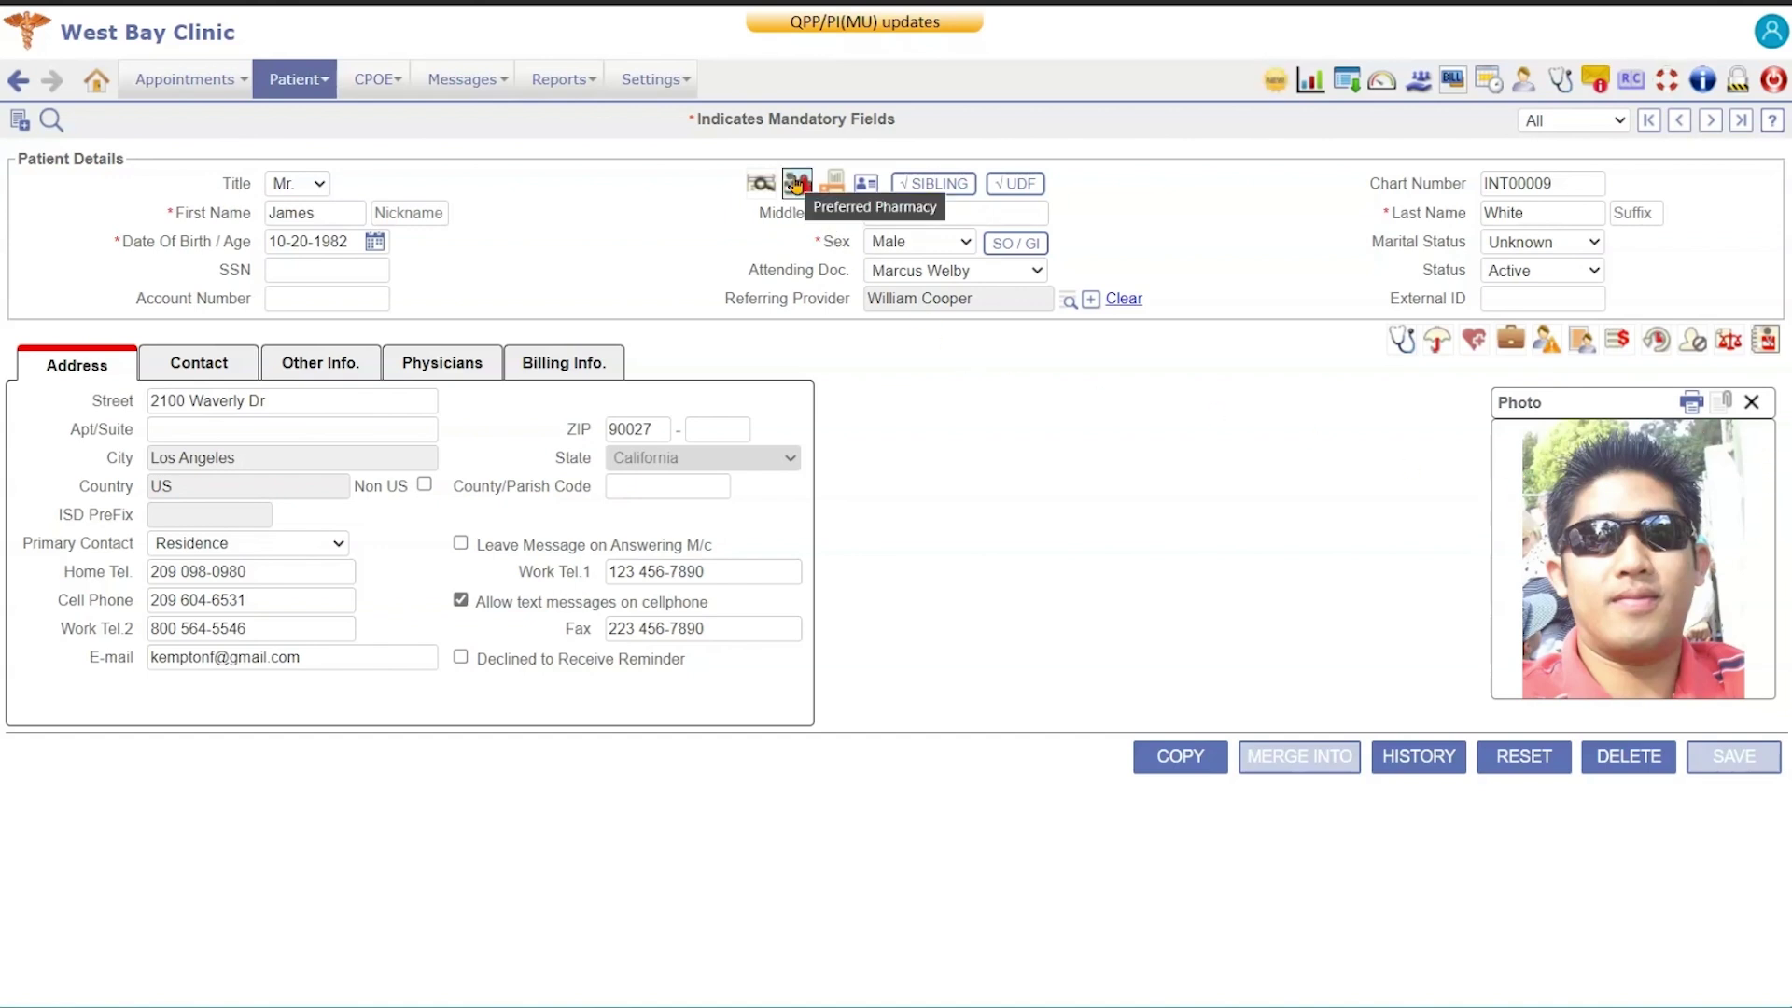
pyautogui.click(797, 185)
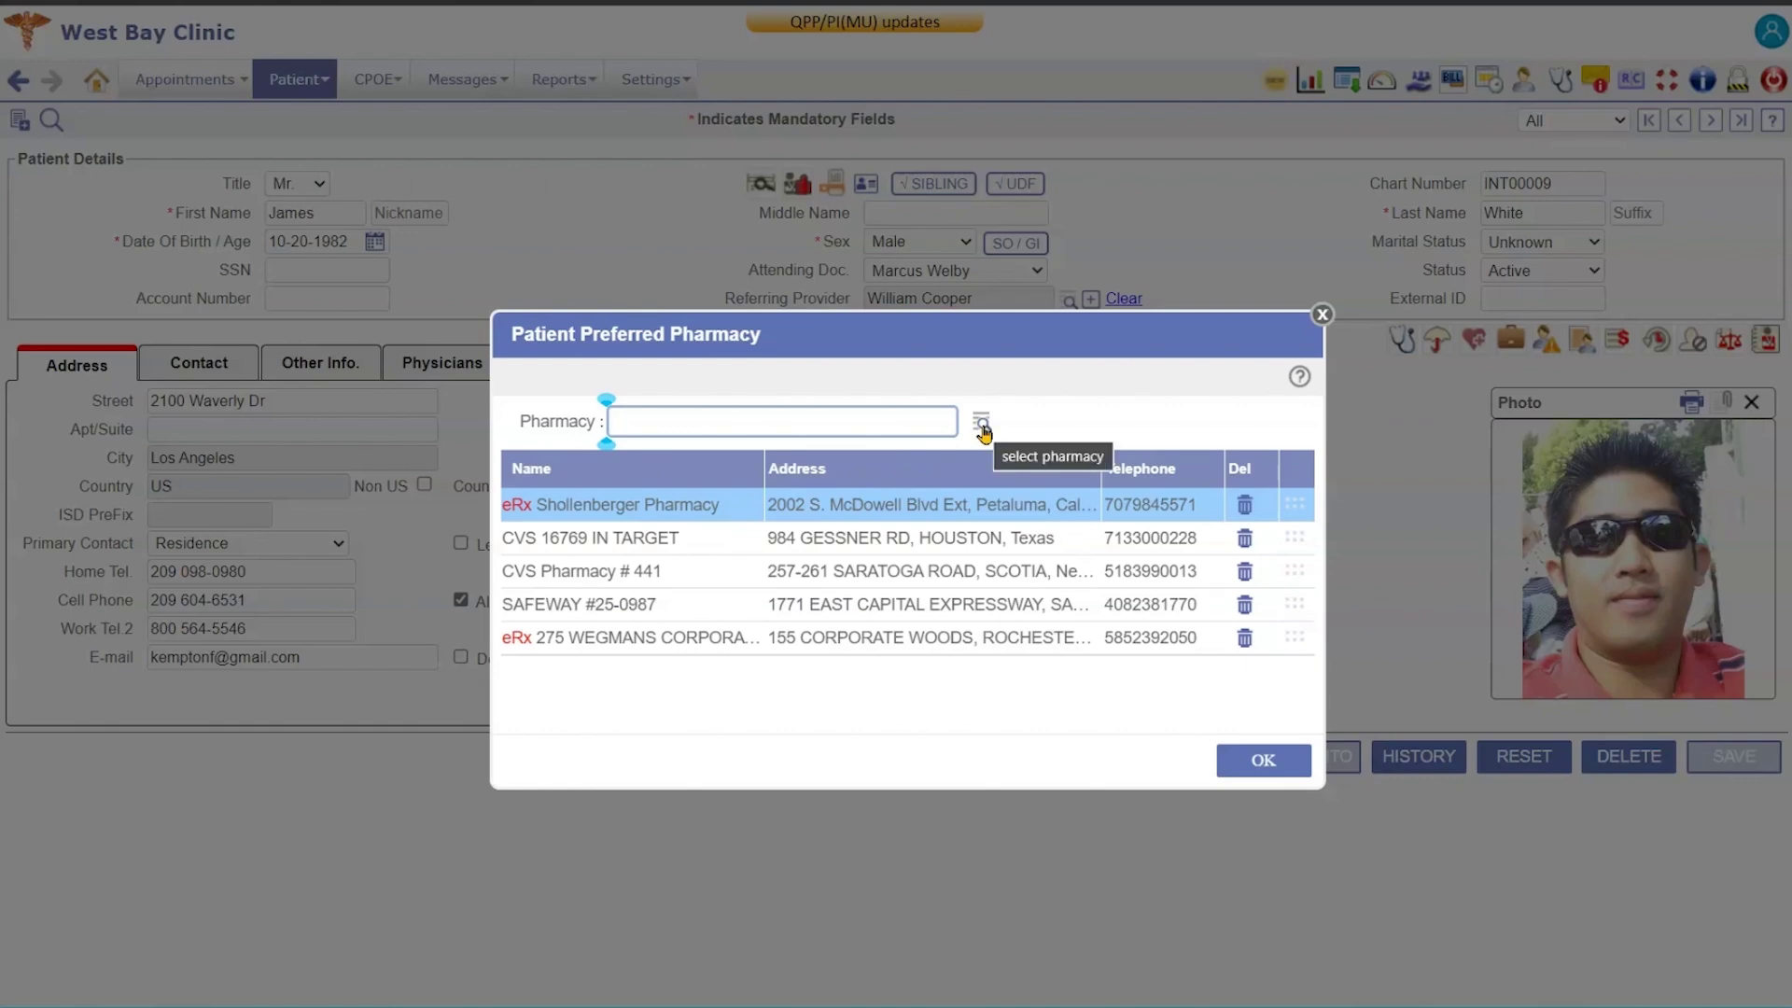
pyautogui.click(982, 425)
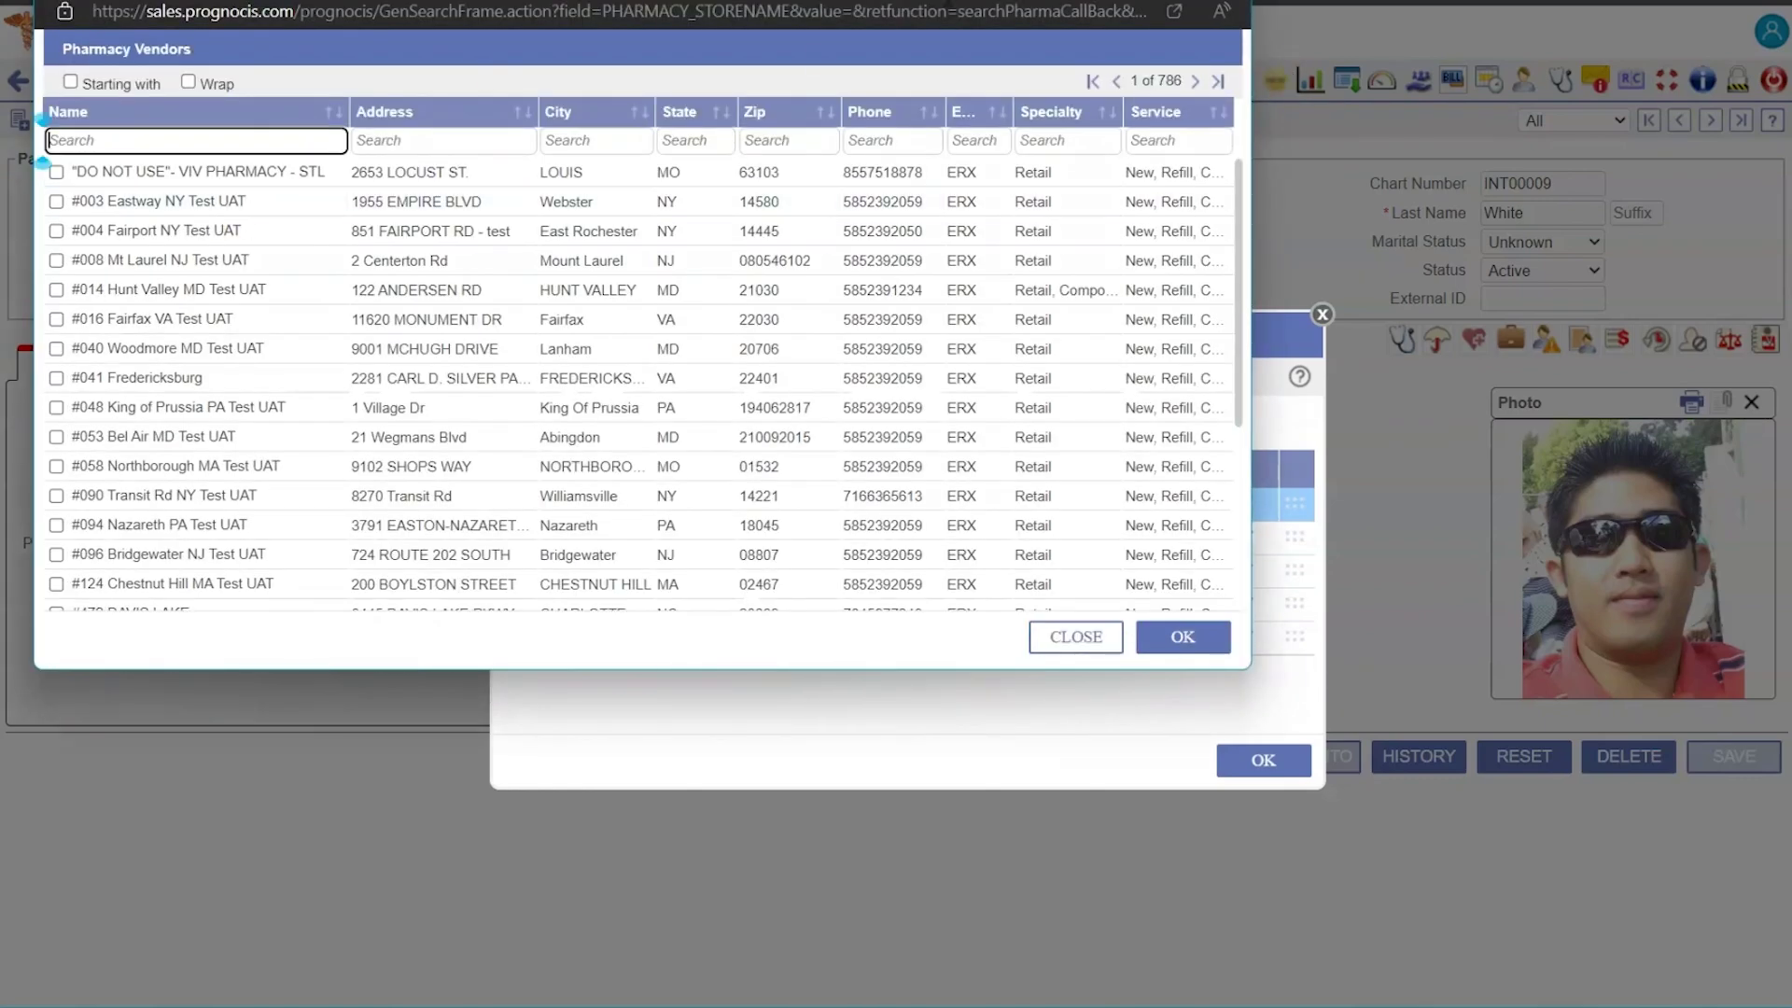
pyautogui.click(1232, 6)
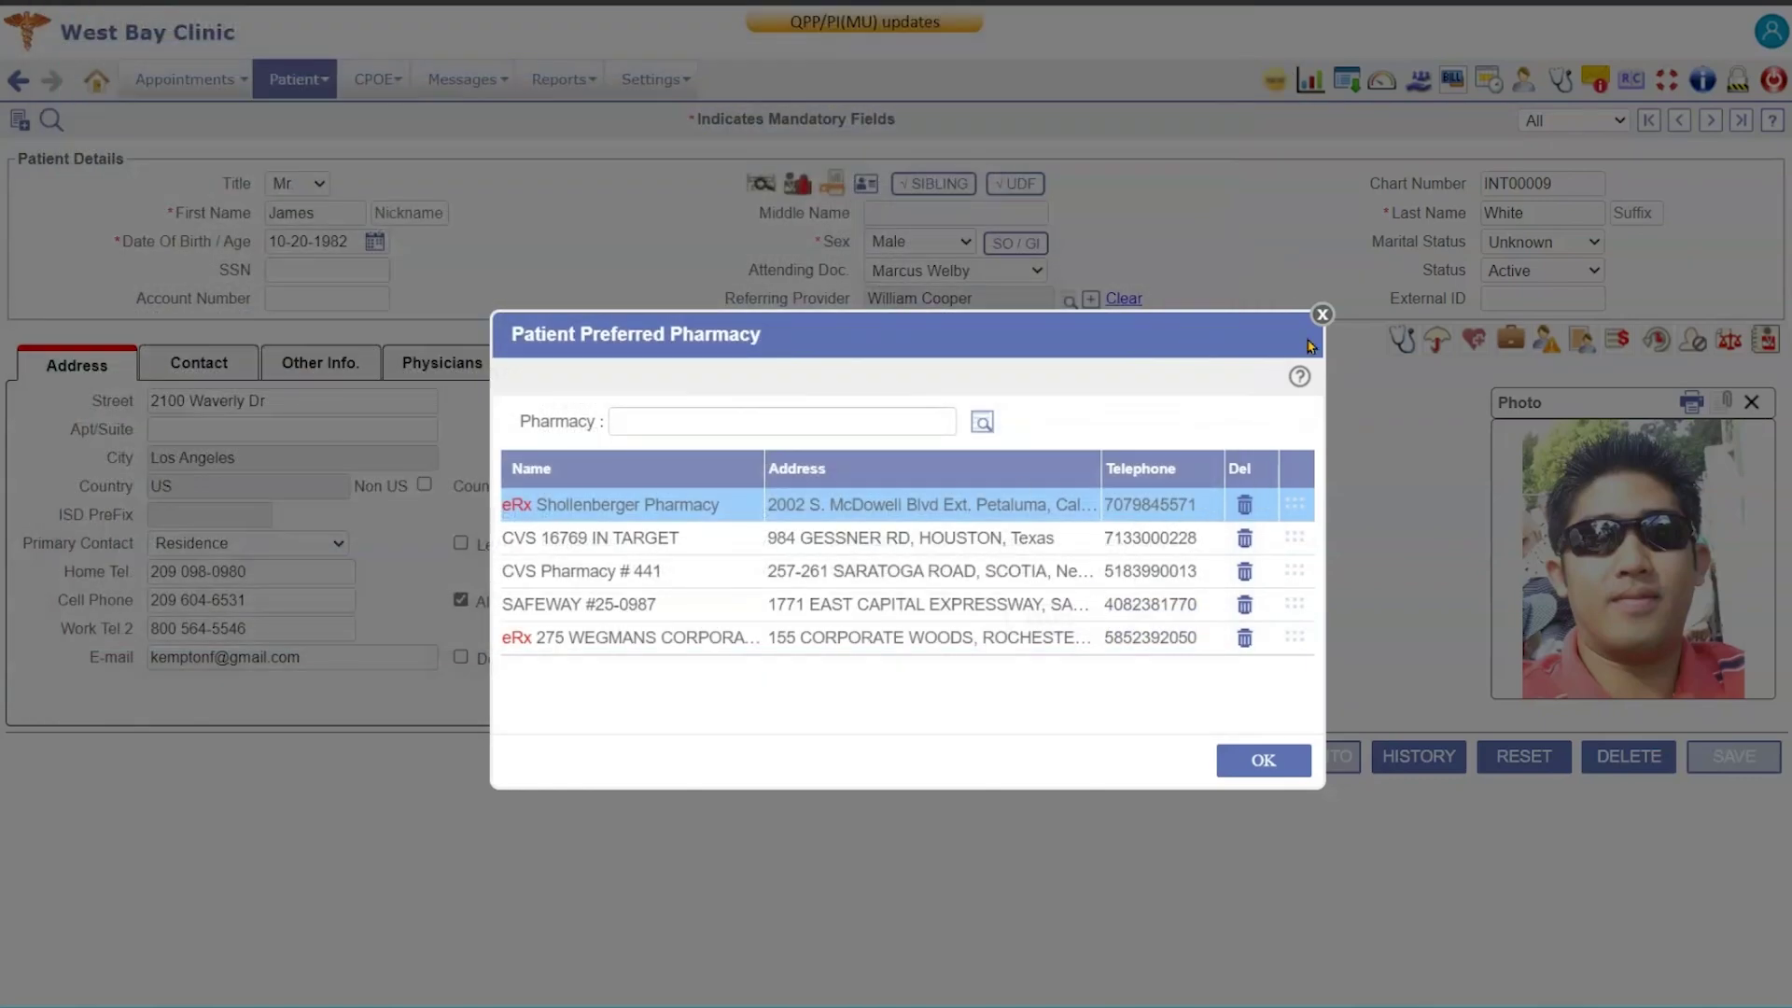
pyautogui.click(1322, 315)
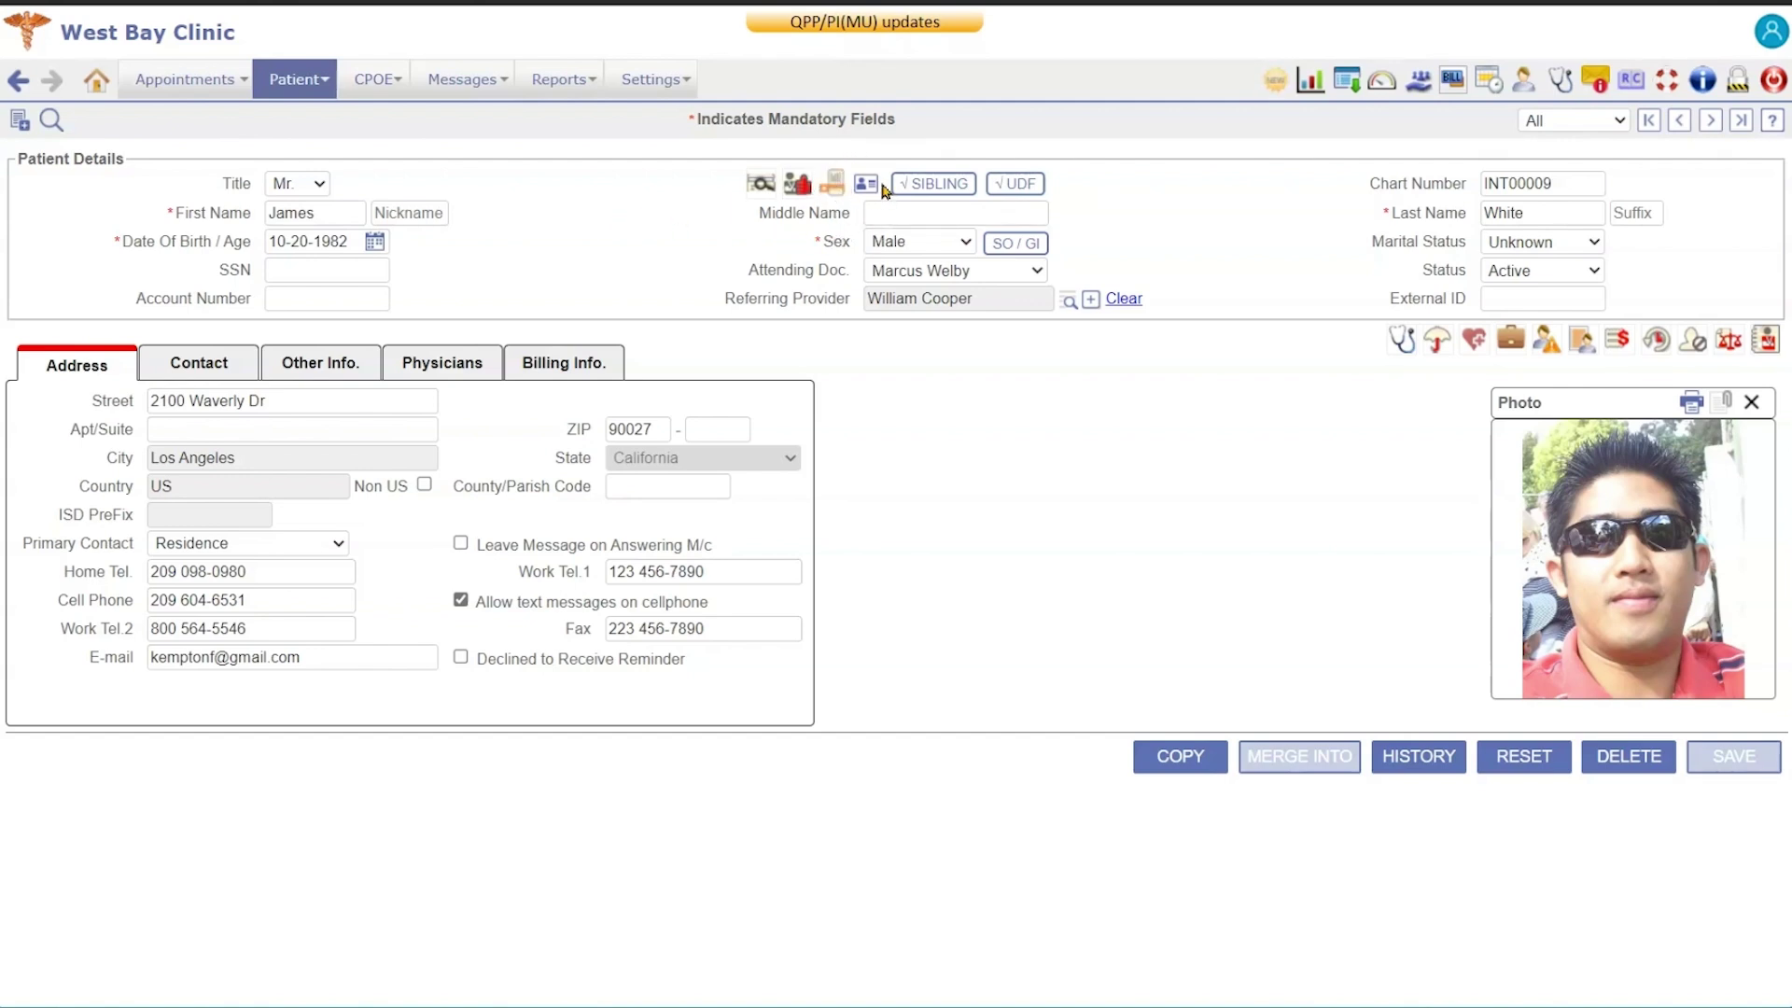
pyautogui.click(865, 187)
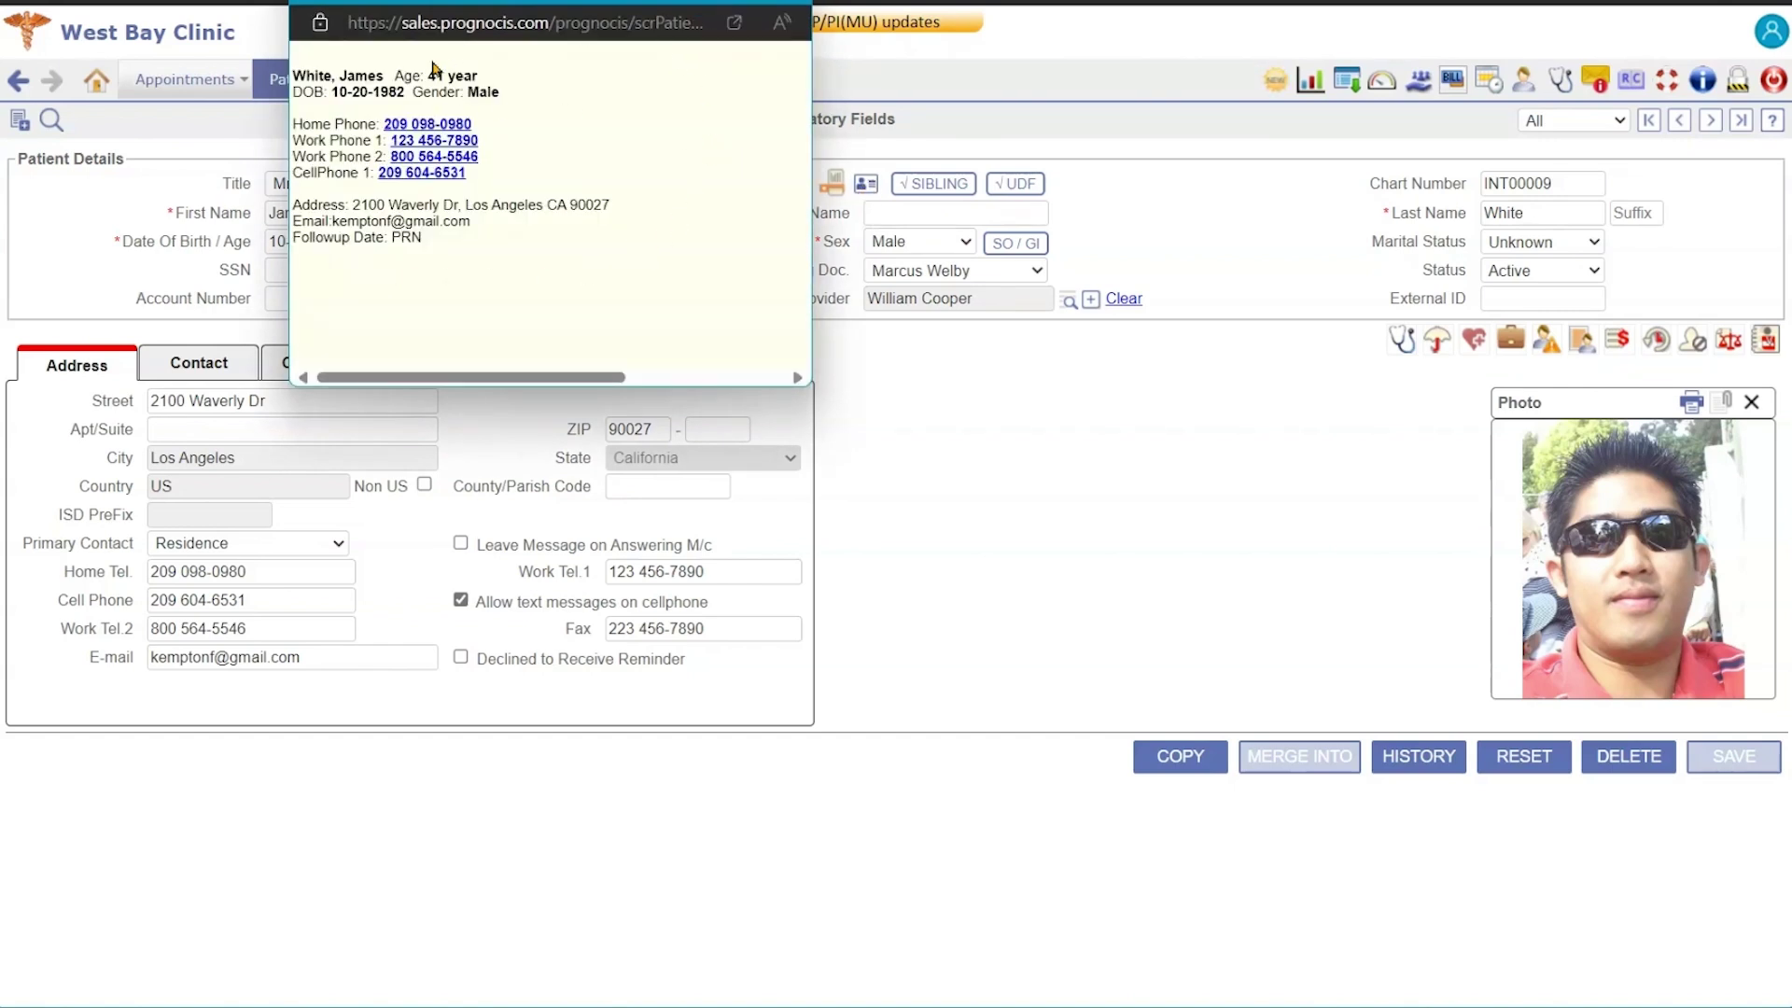
pyautogui.click(794, 5)
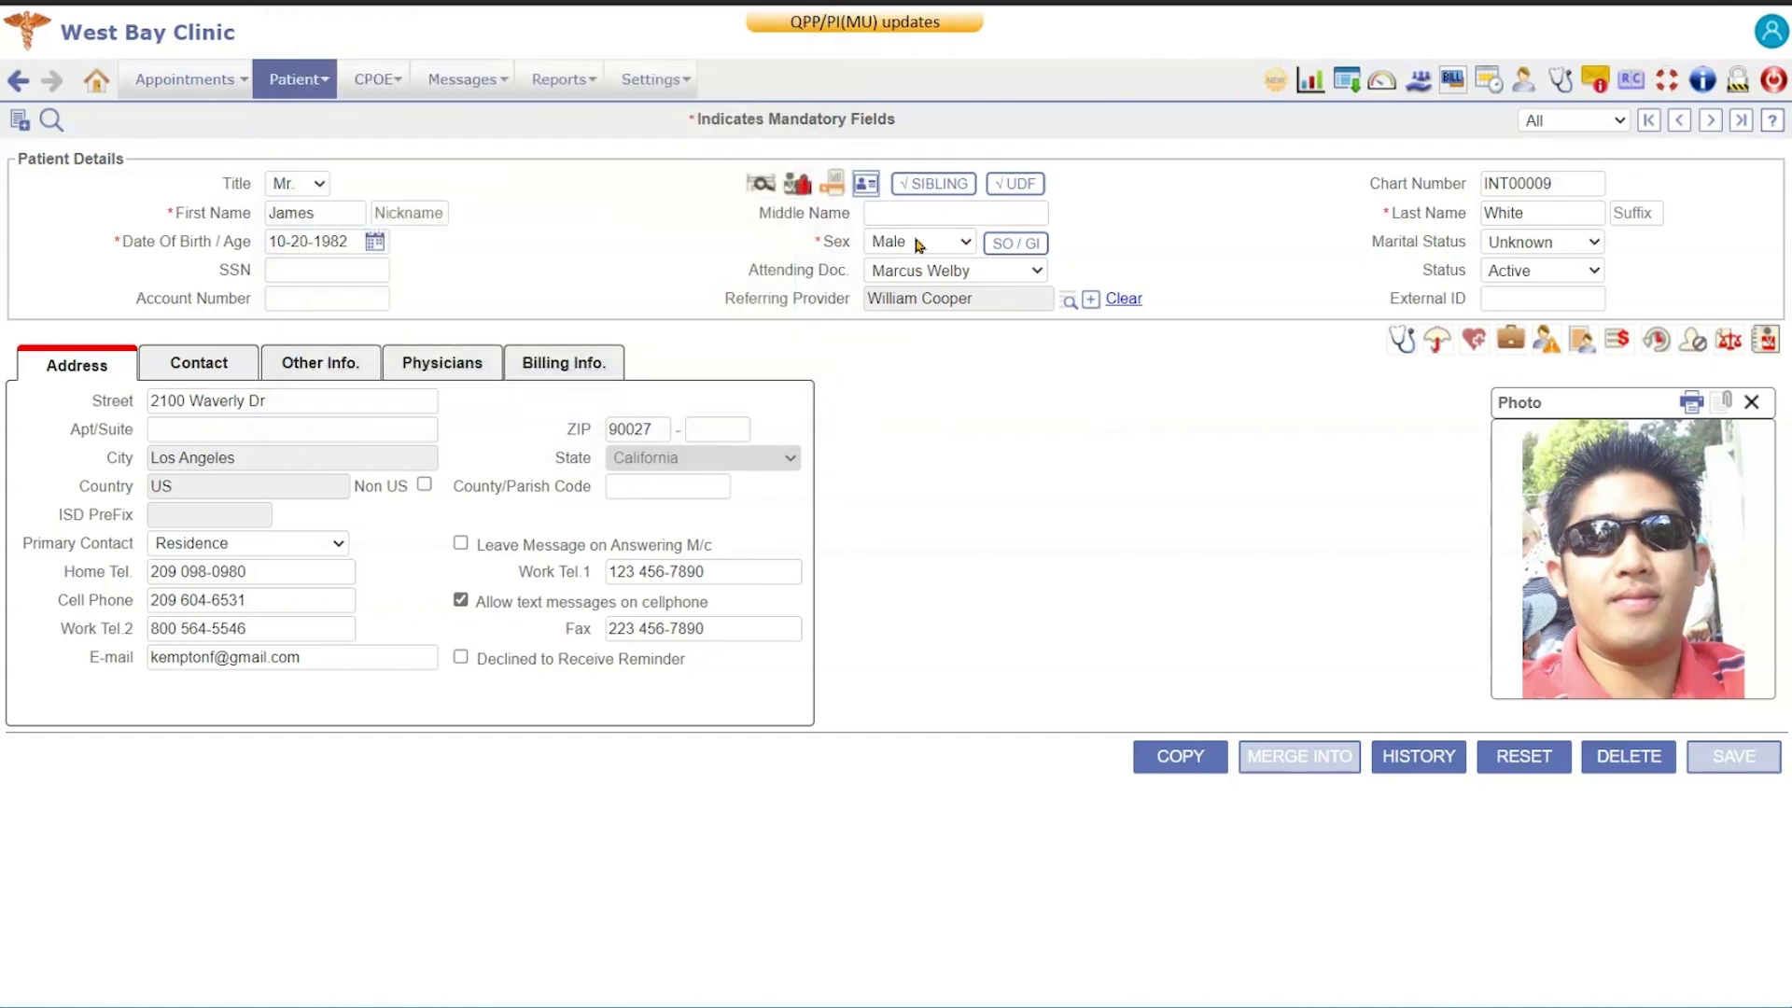
pyautogui.click(950, 187)
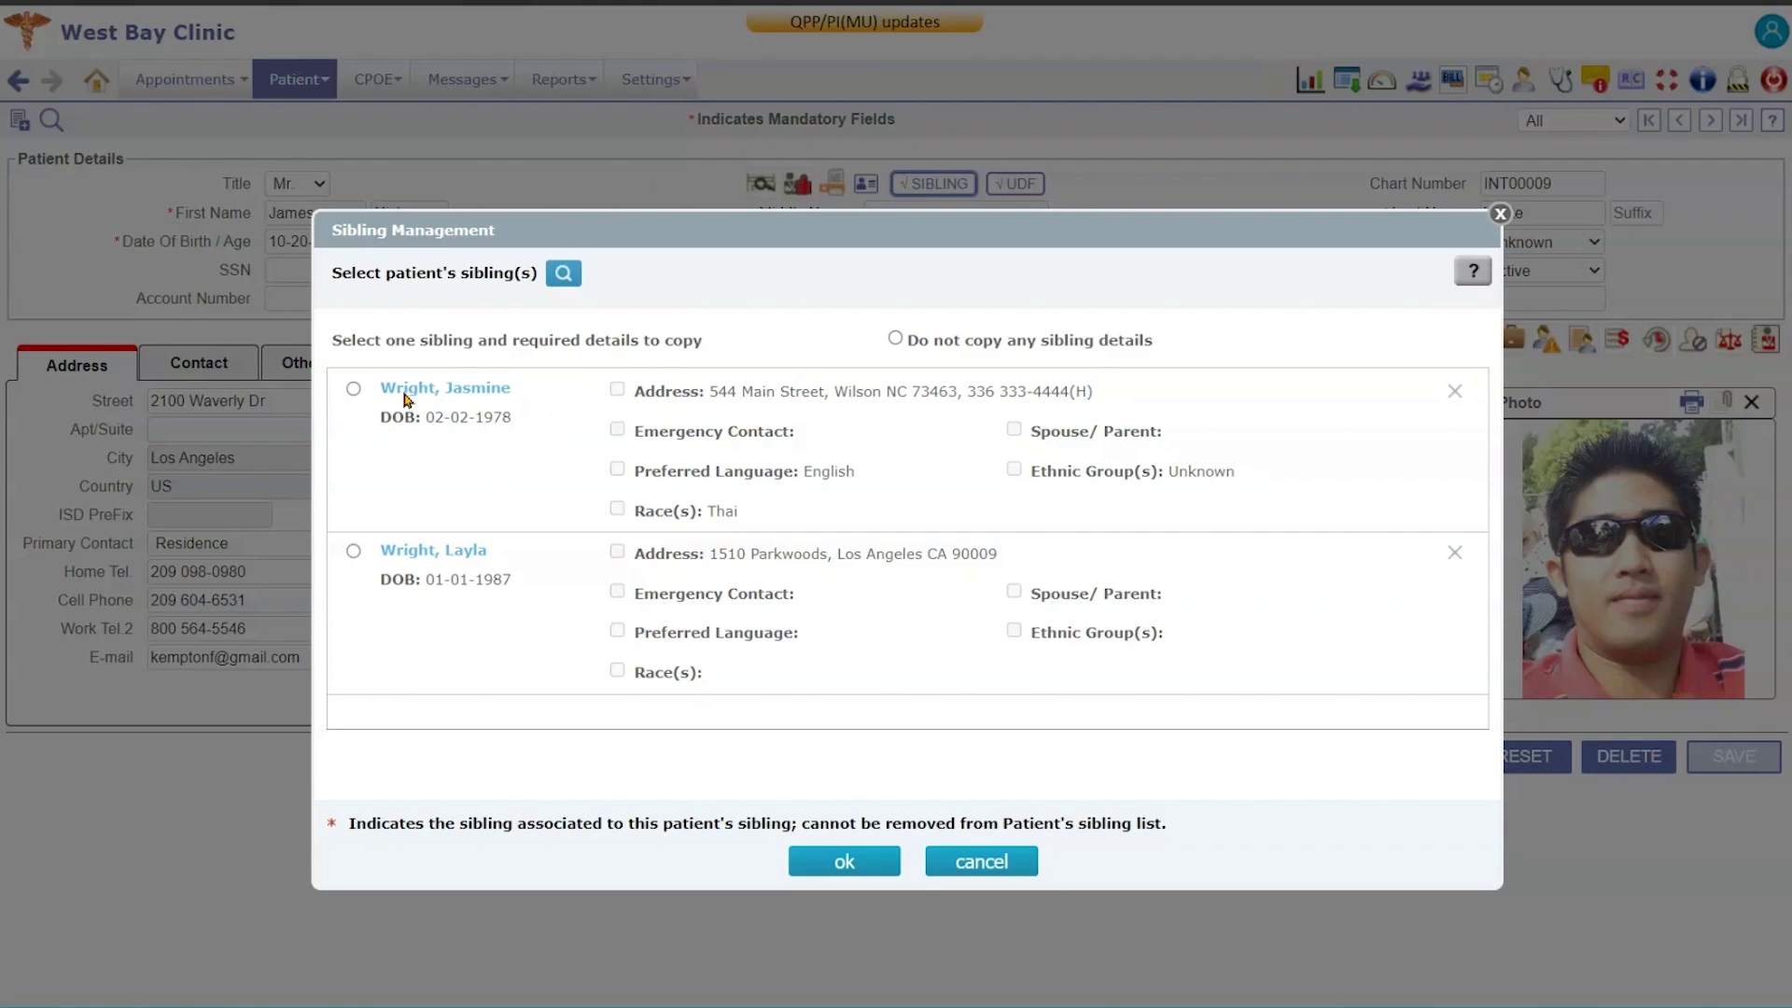
pyautogui.click(1500, 213)
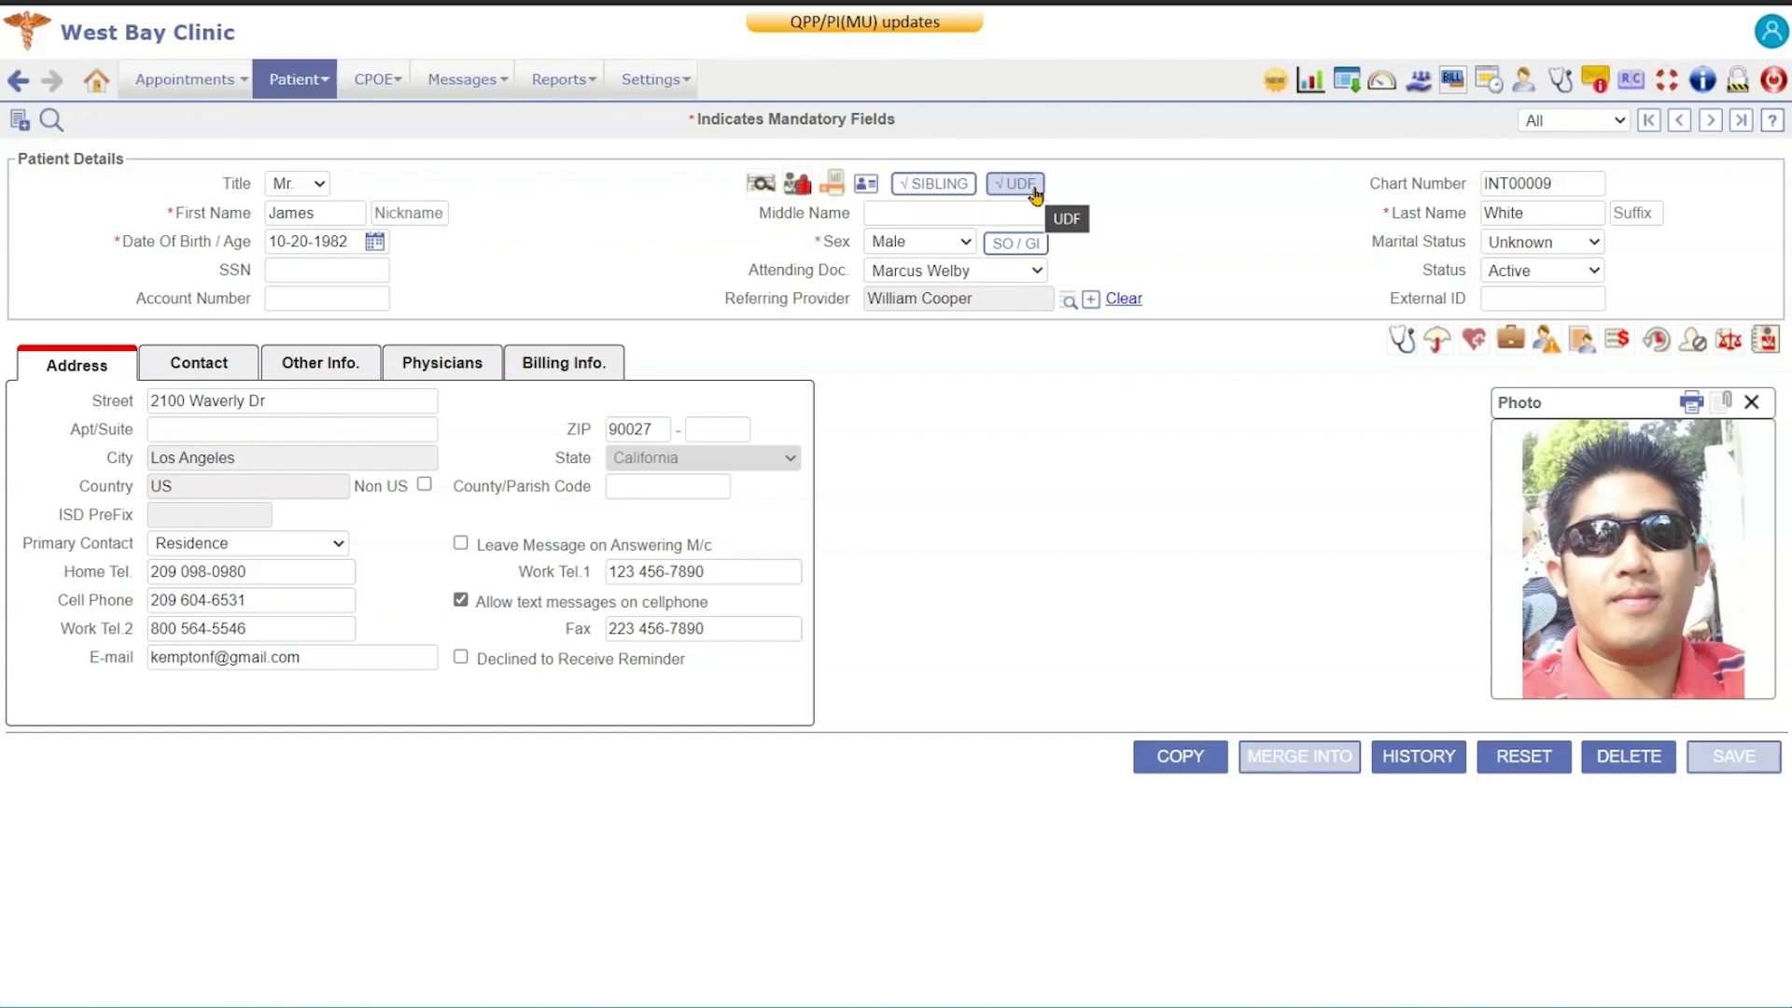
pyautogui.click(1036, 193)
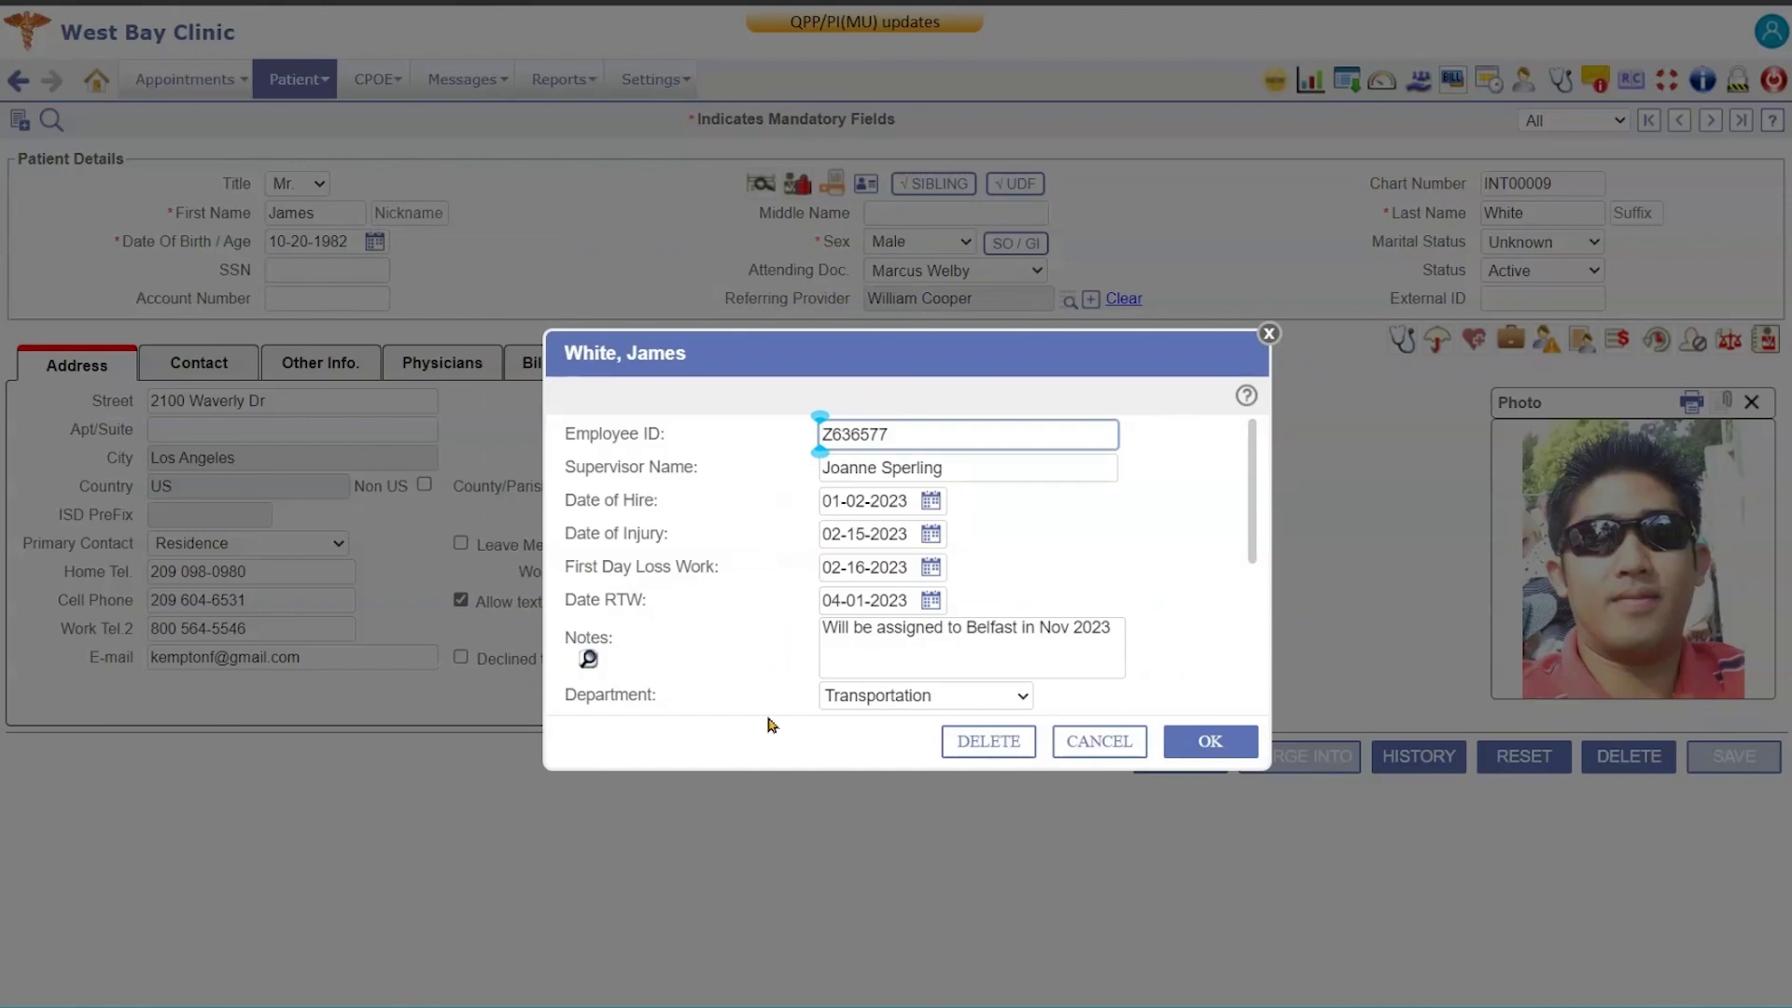
pyautogui.click(1268, 333)
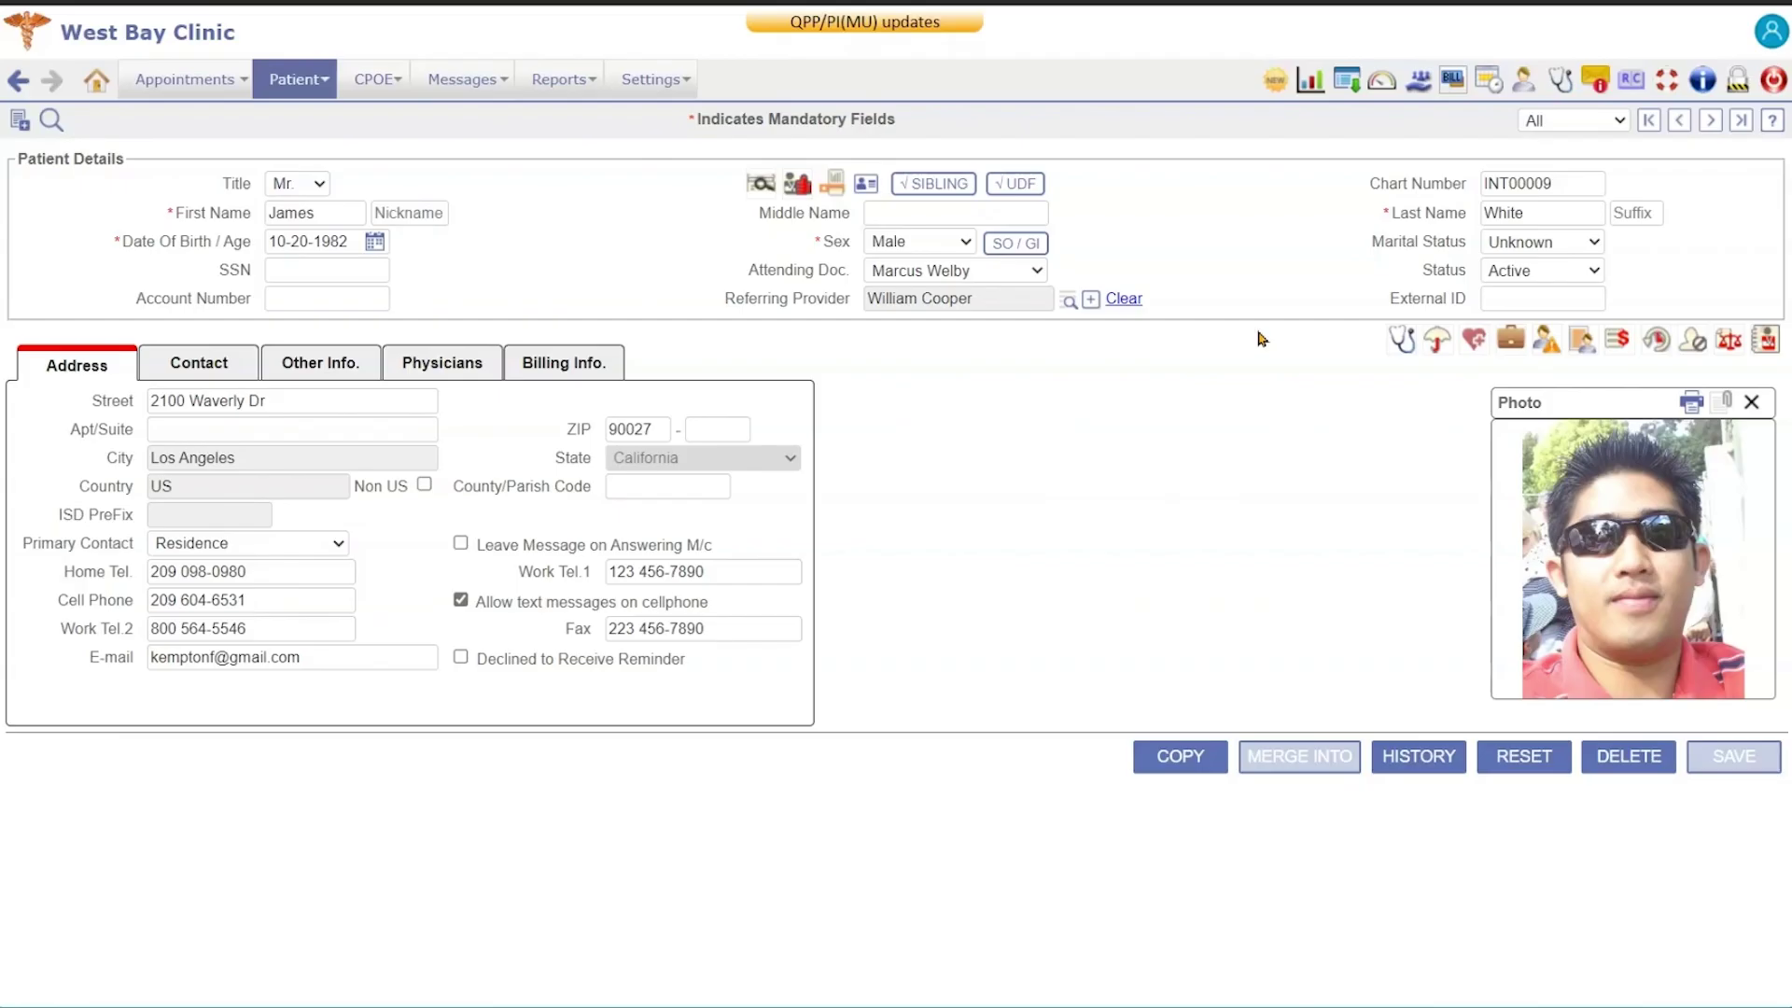
pyautogui.click(1027, 244)
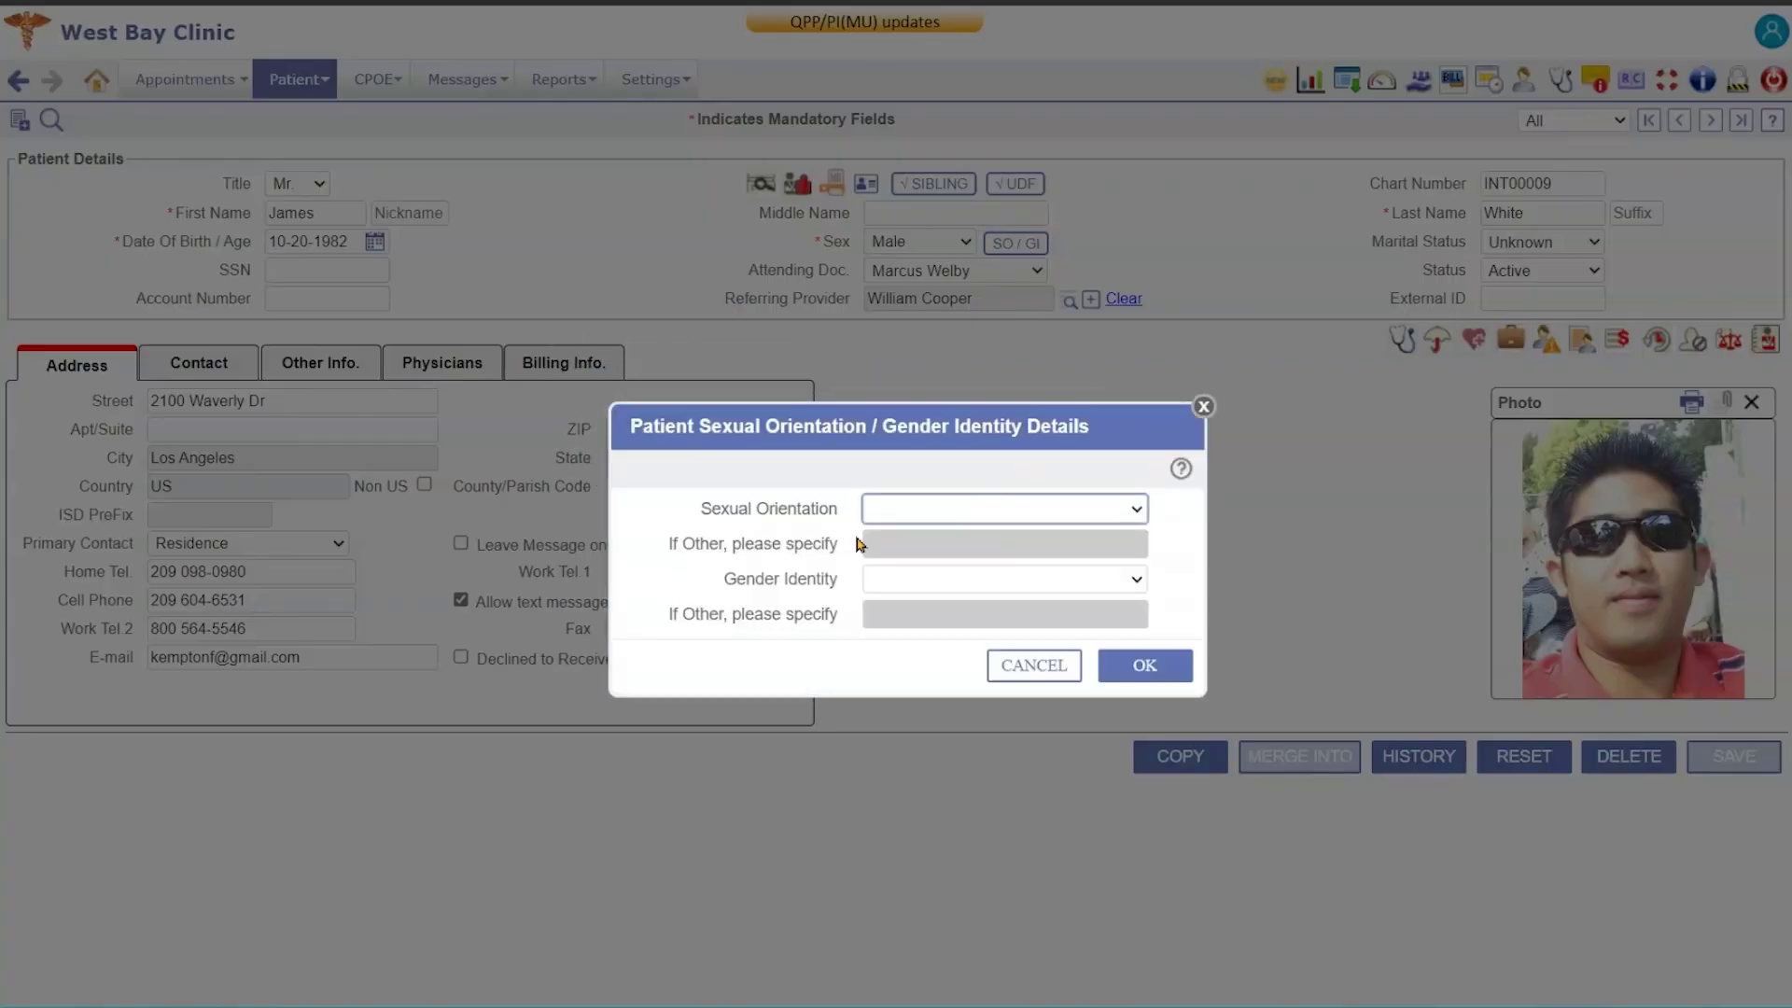
pyautogui.click(1031, 510)
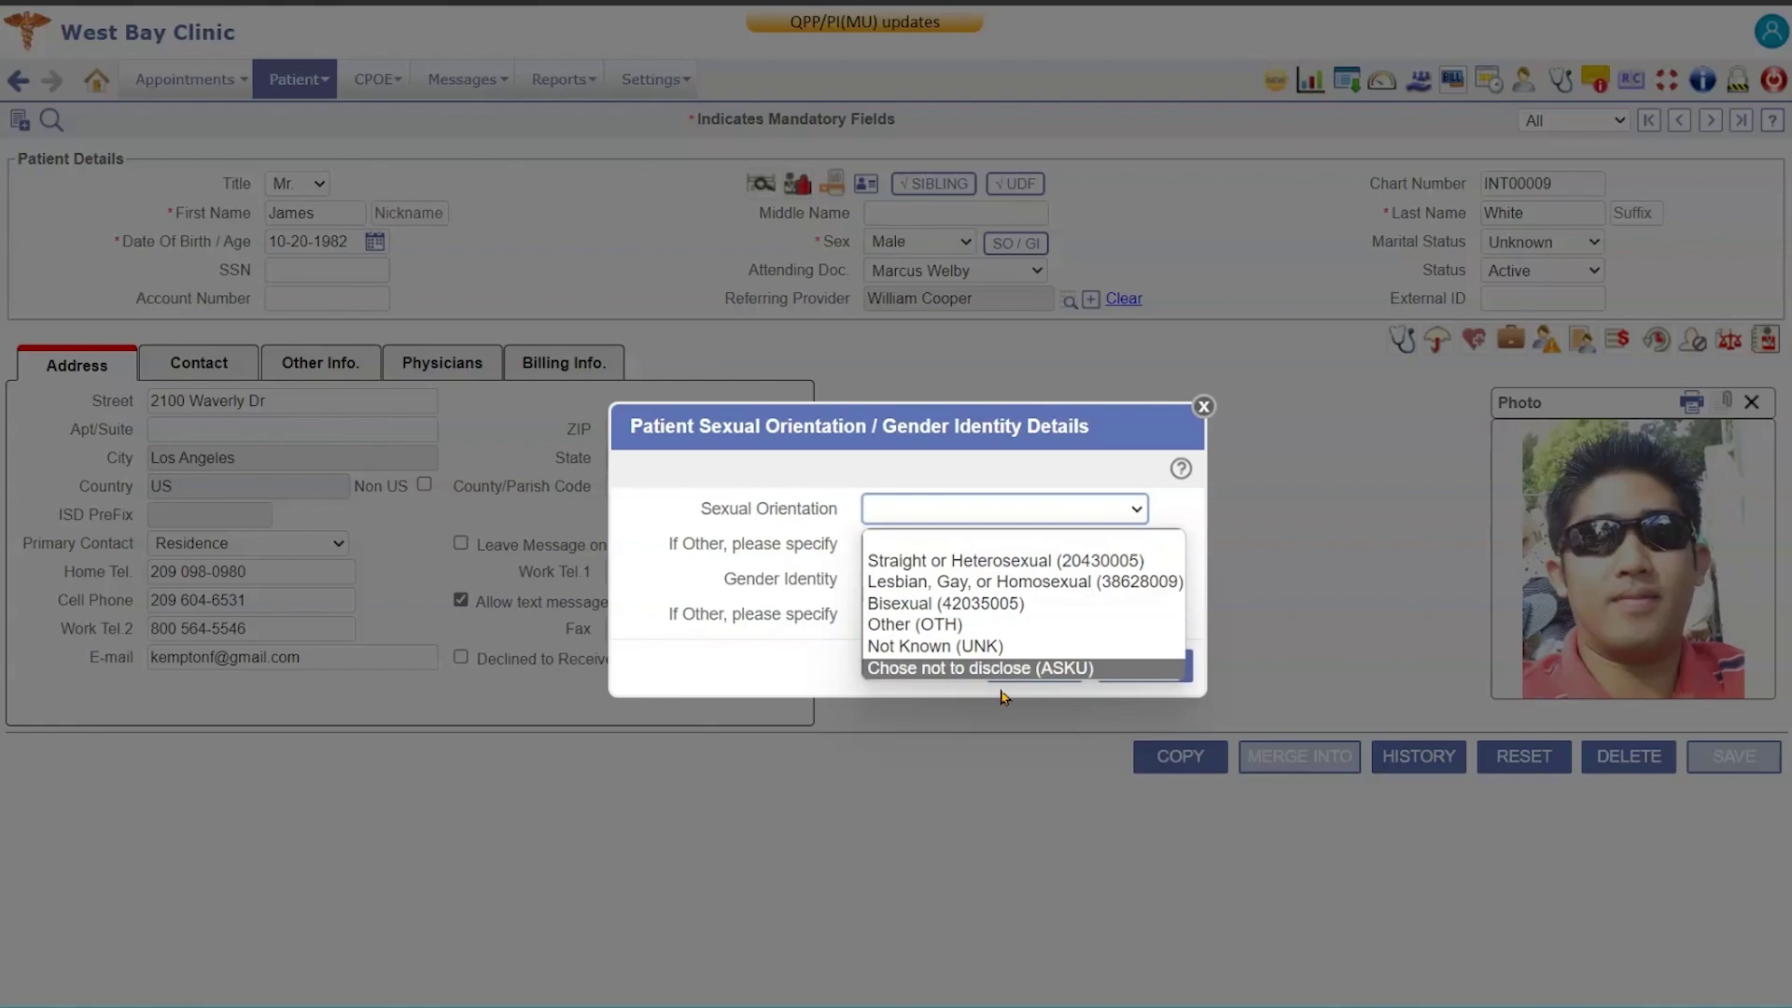
pyautogui.click(1204, 407)
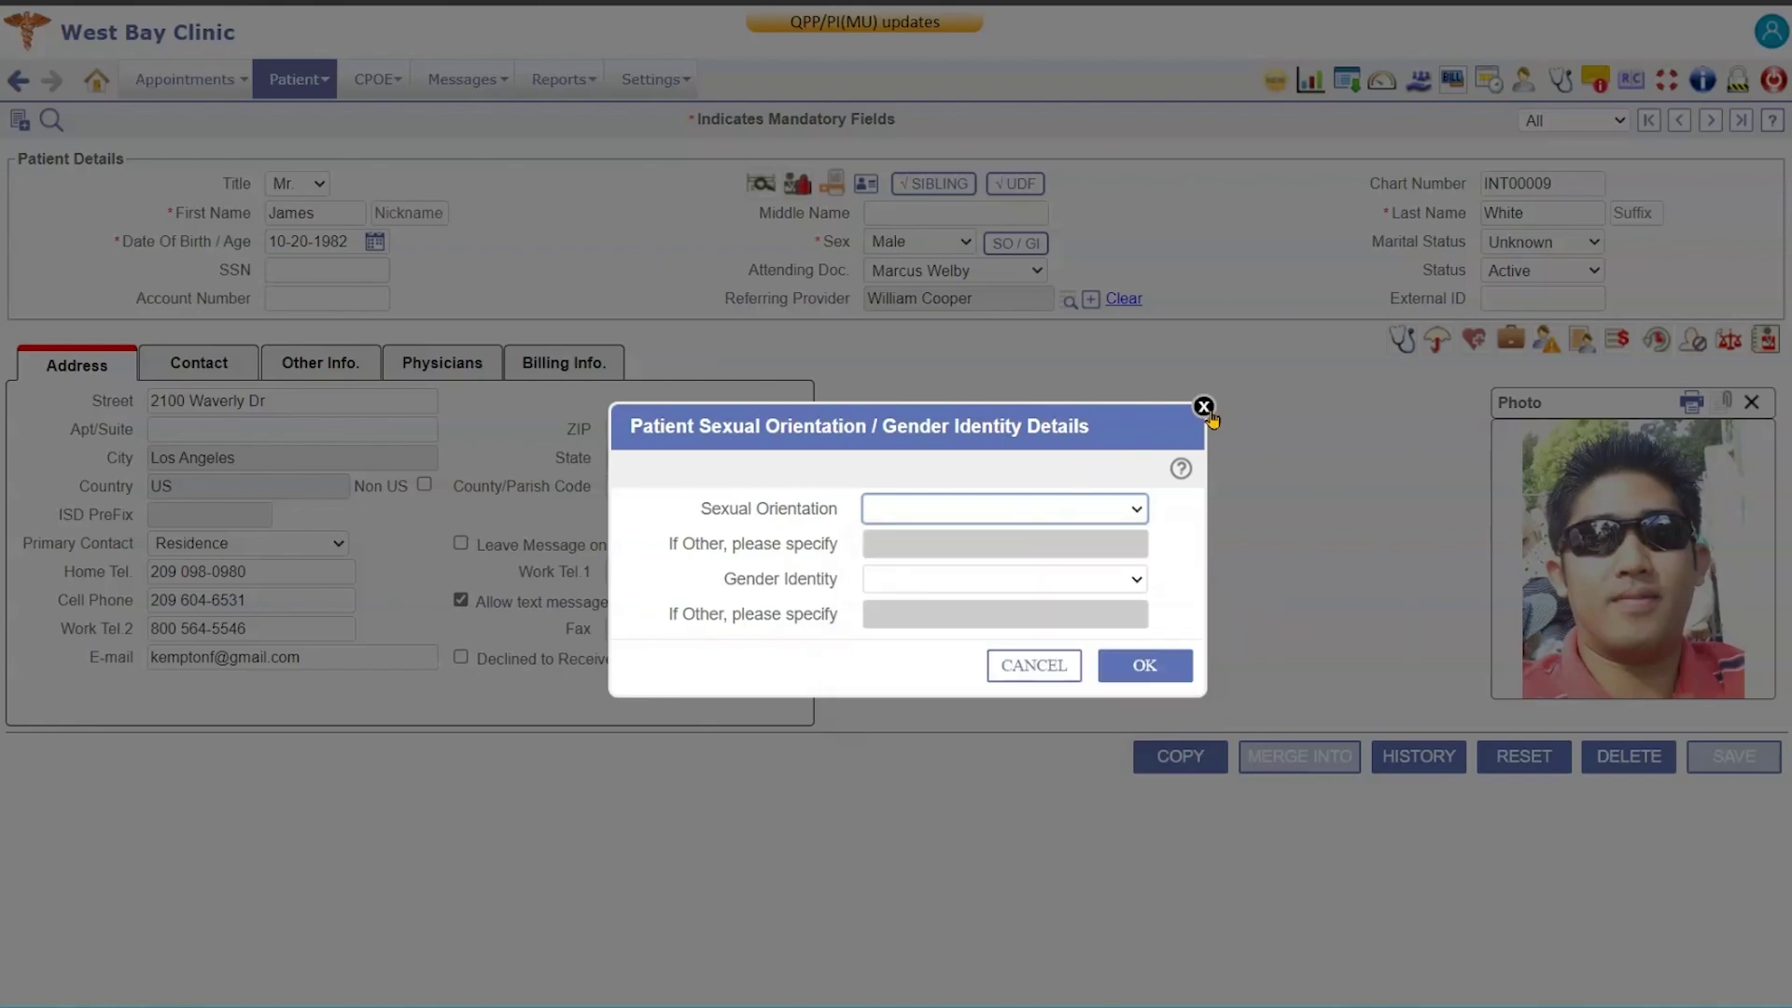
pyautogui.click(1204, 407)
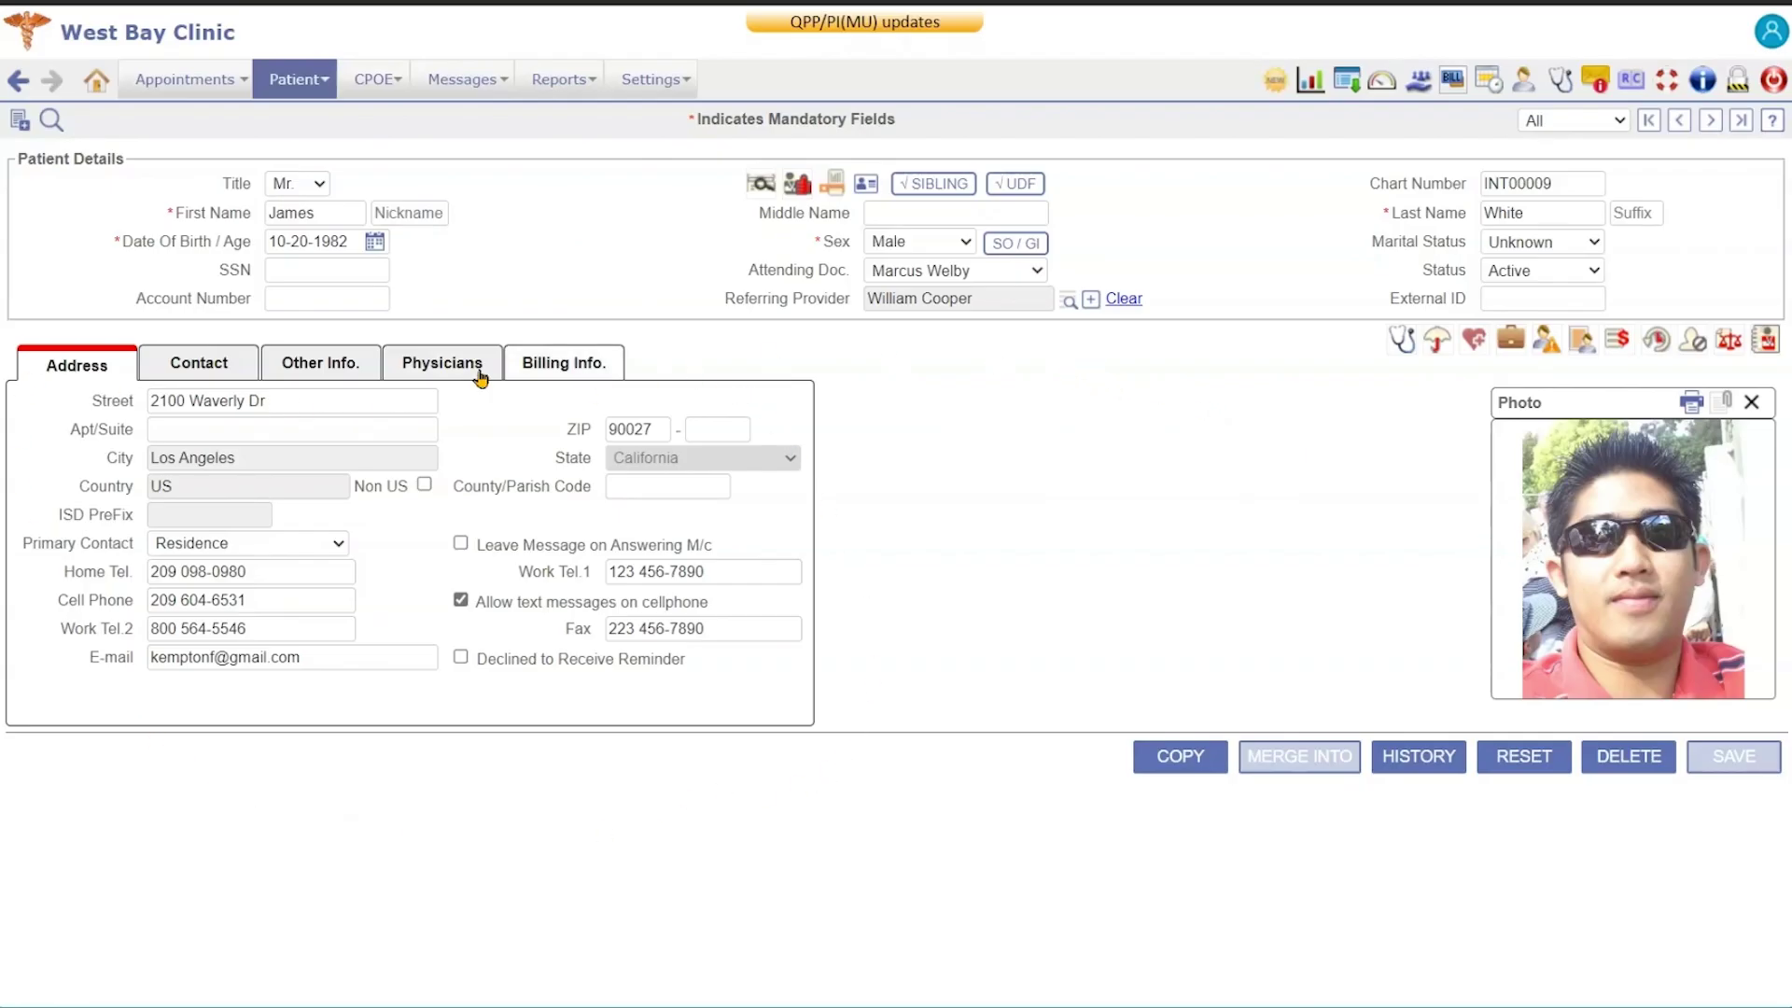
# View the Contact tab, then the Other Info. tab with language, race, religion and notes
pyautogui.click(198, 366)
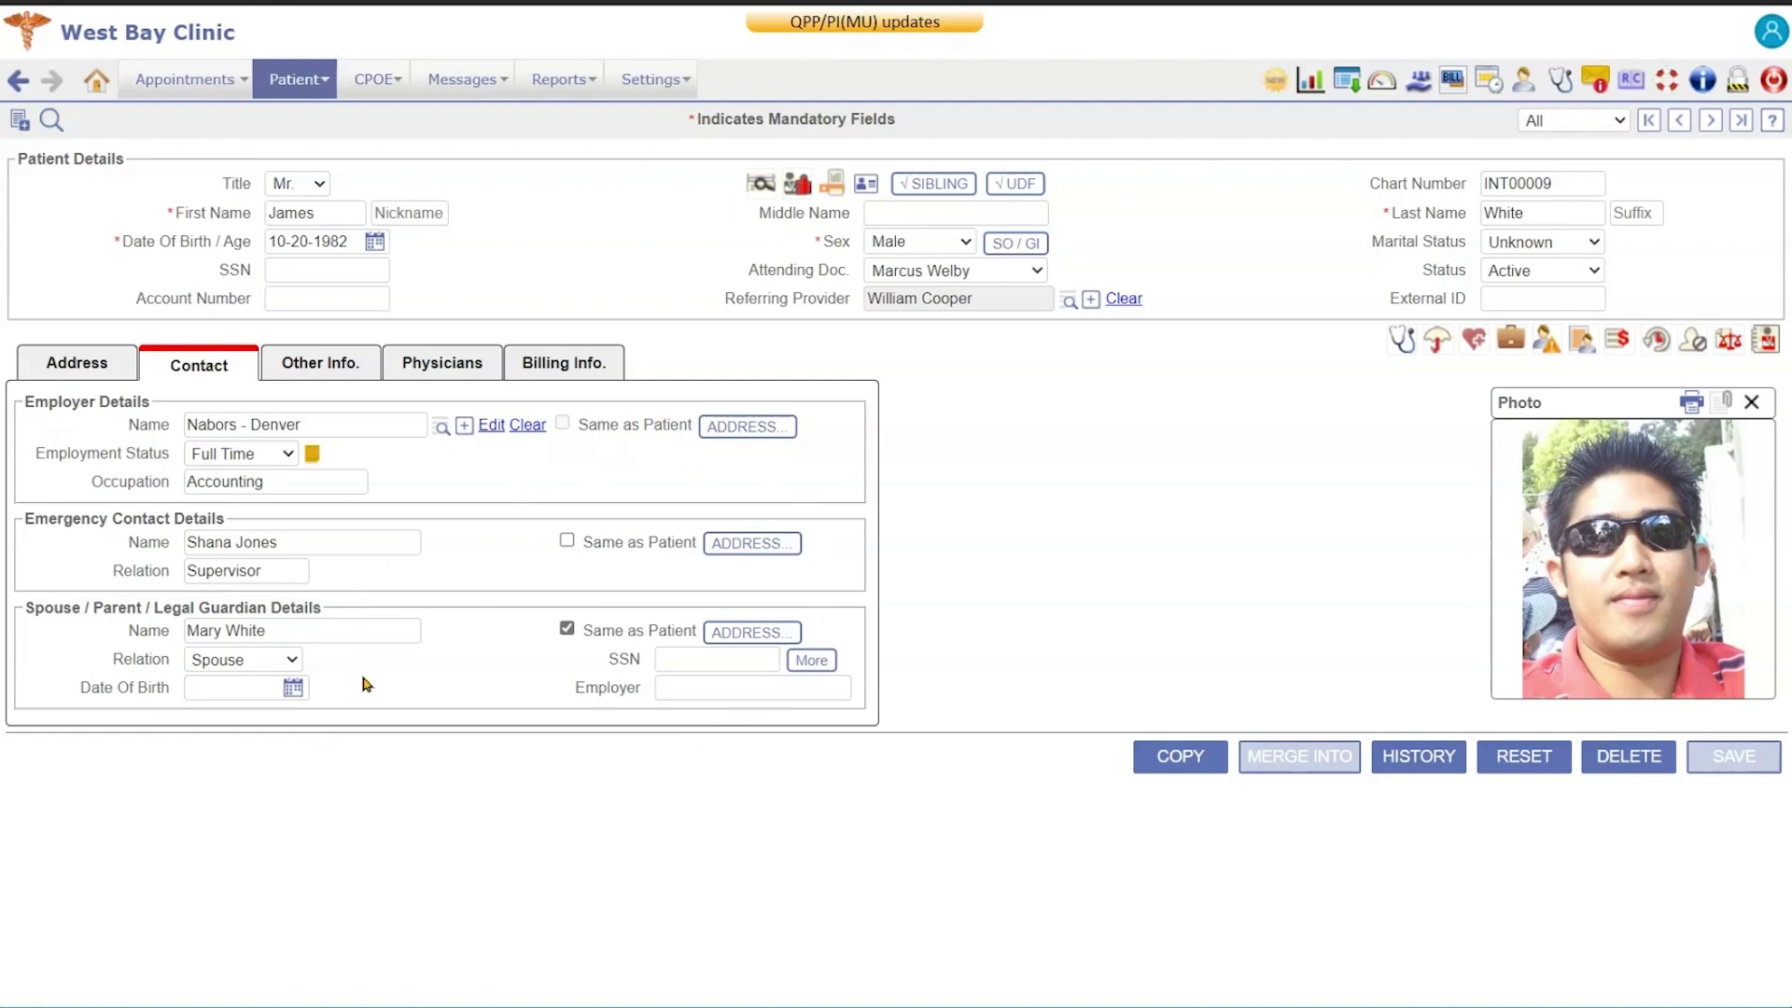
pyautogui.click(359, 364)
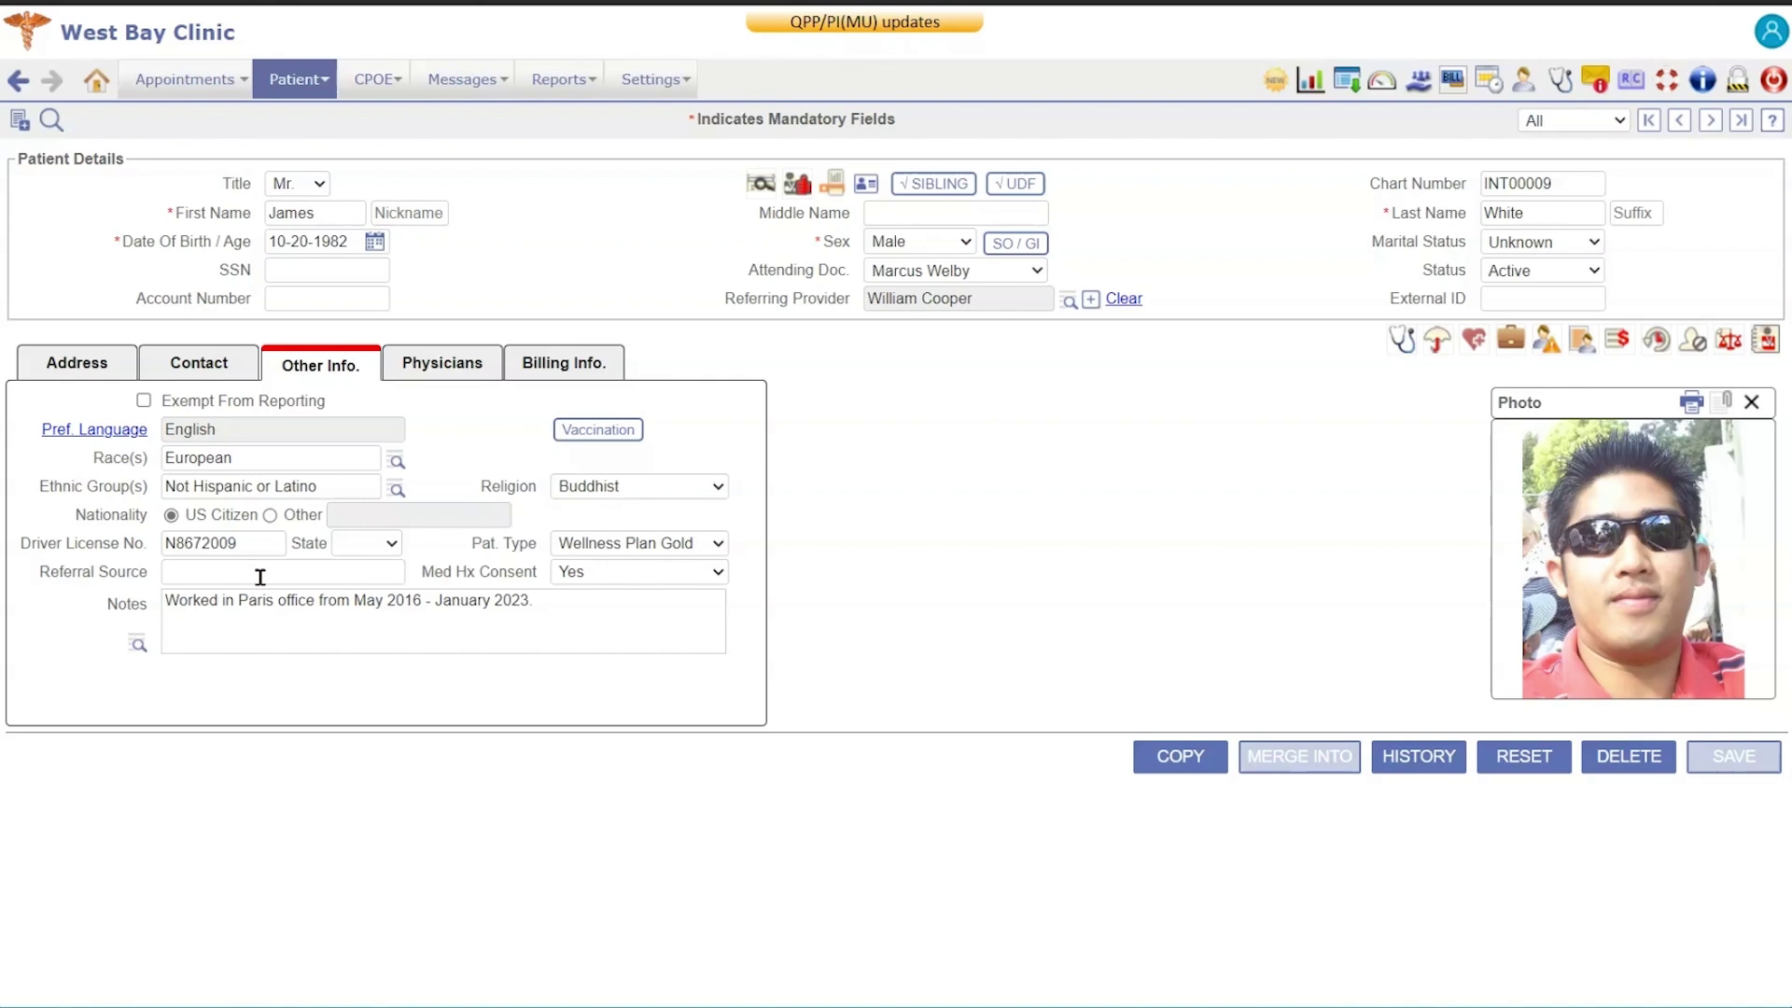
# Check the Pat. Type options, review vaccination details, then display the Physicians list
pyautogui.click(616, 551)
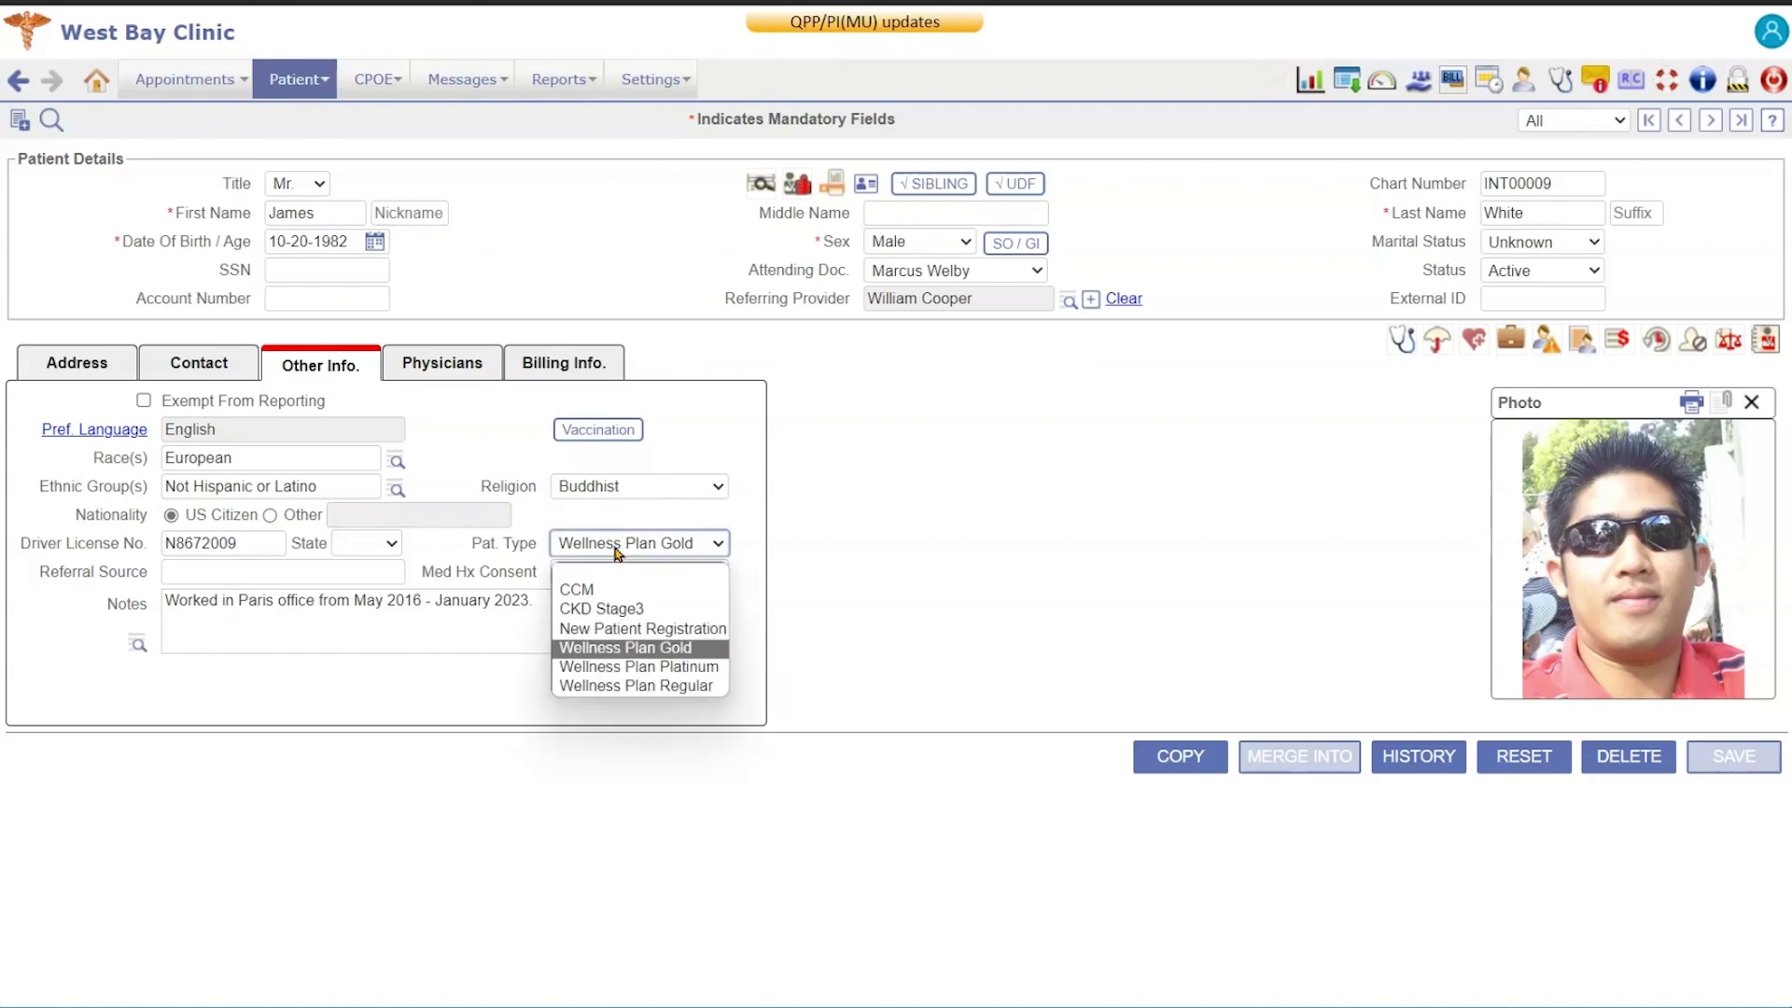
pyautogui.click(617, 553)
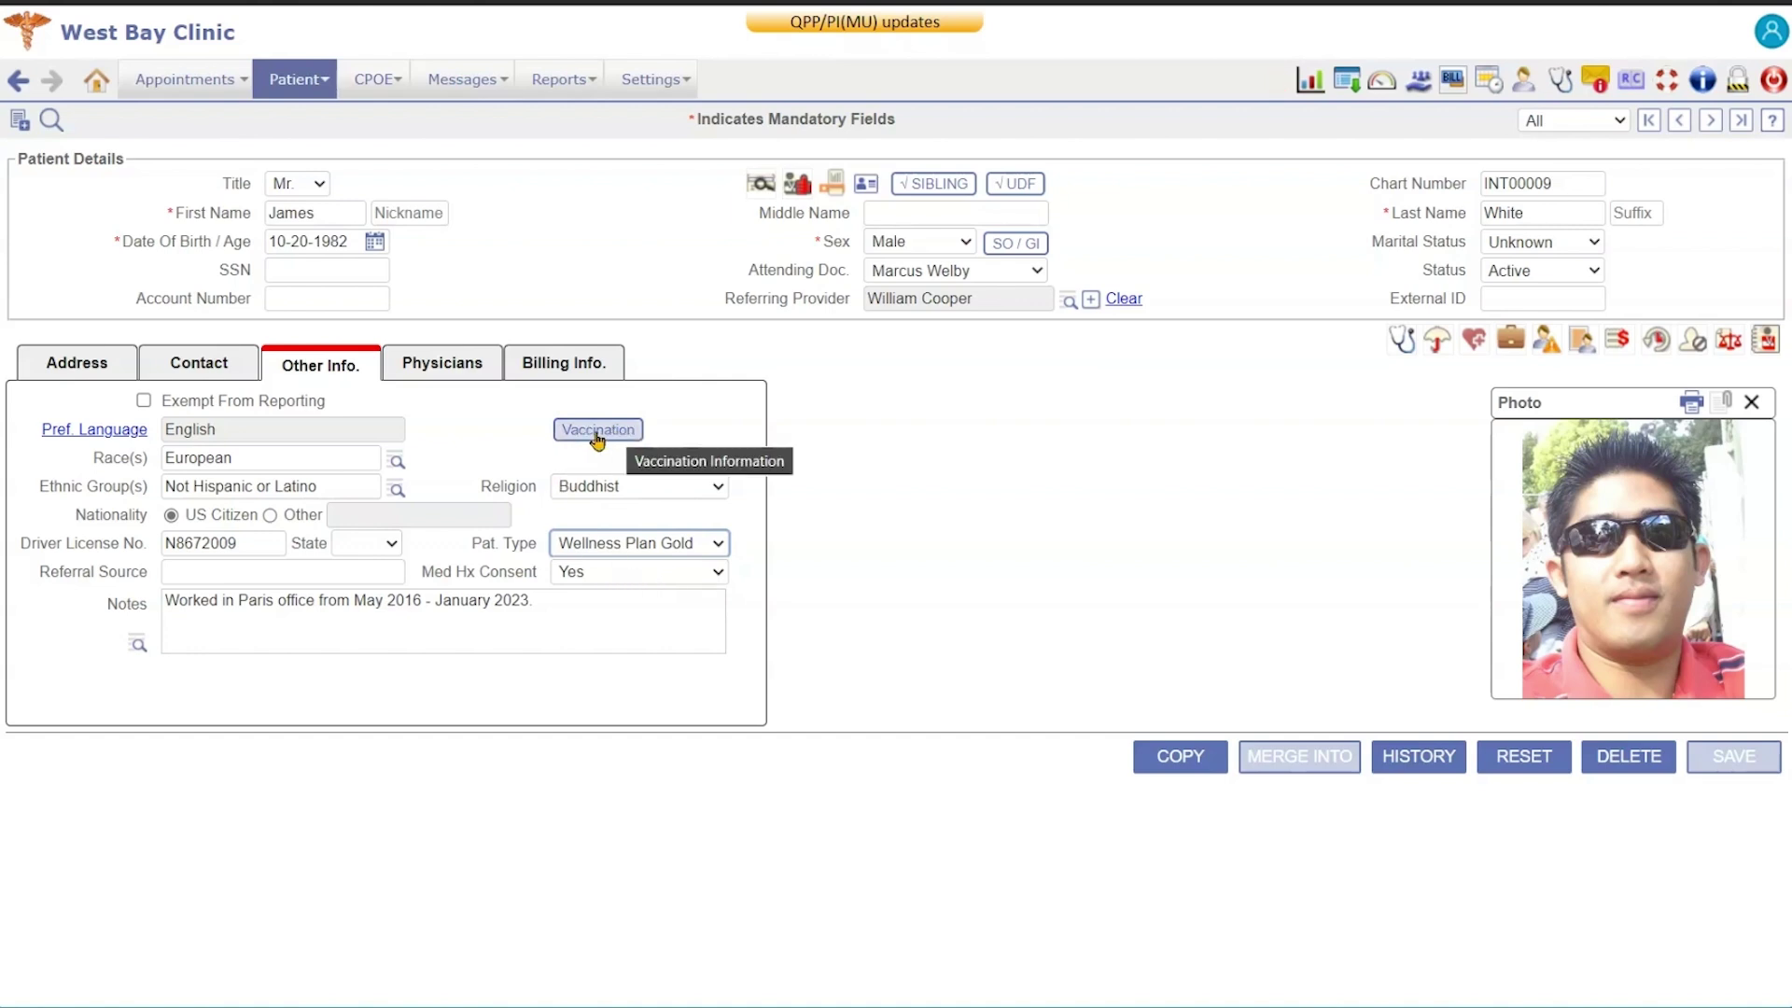
pyautogui.click(599, 434)
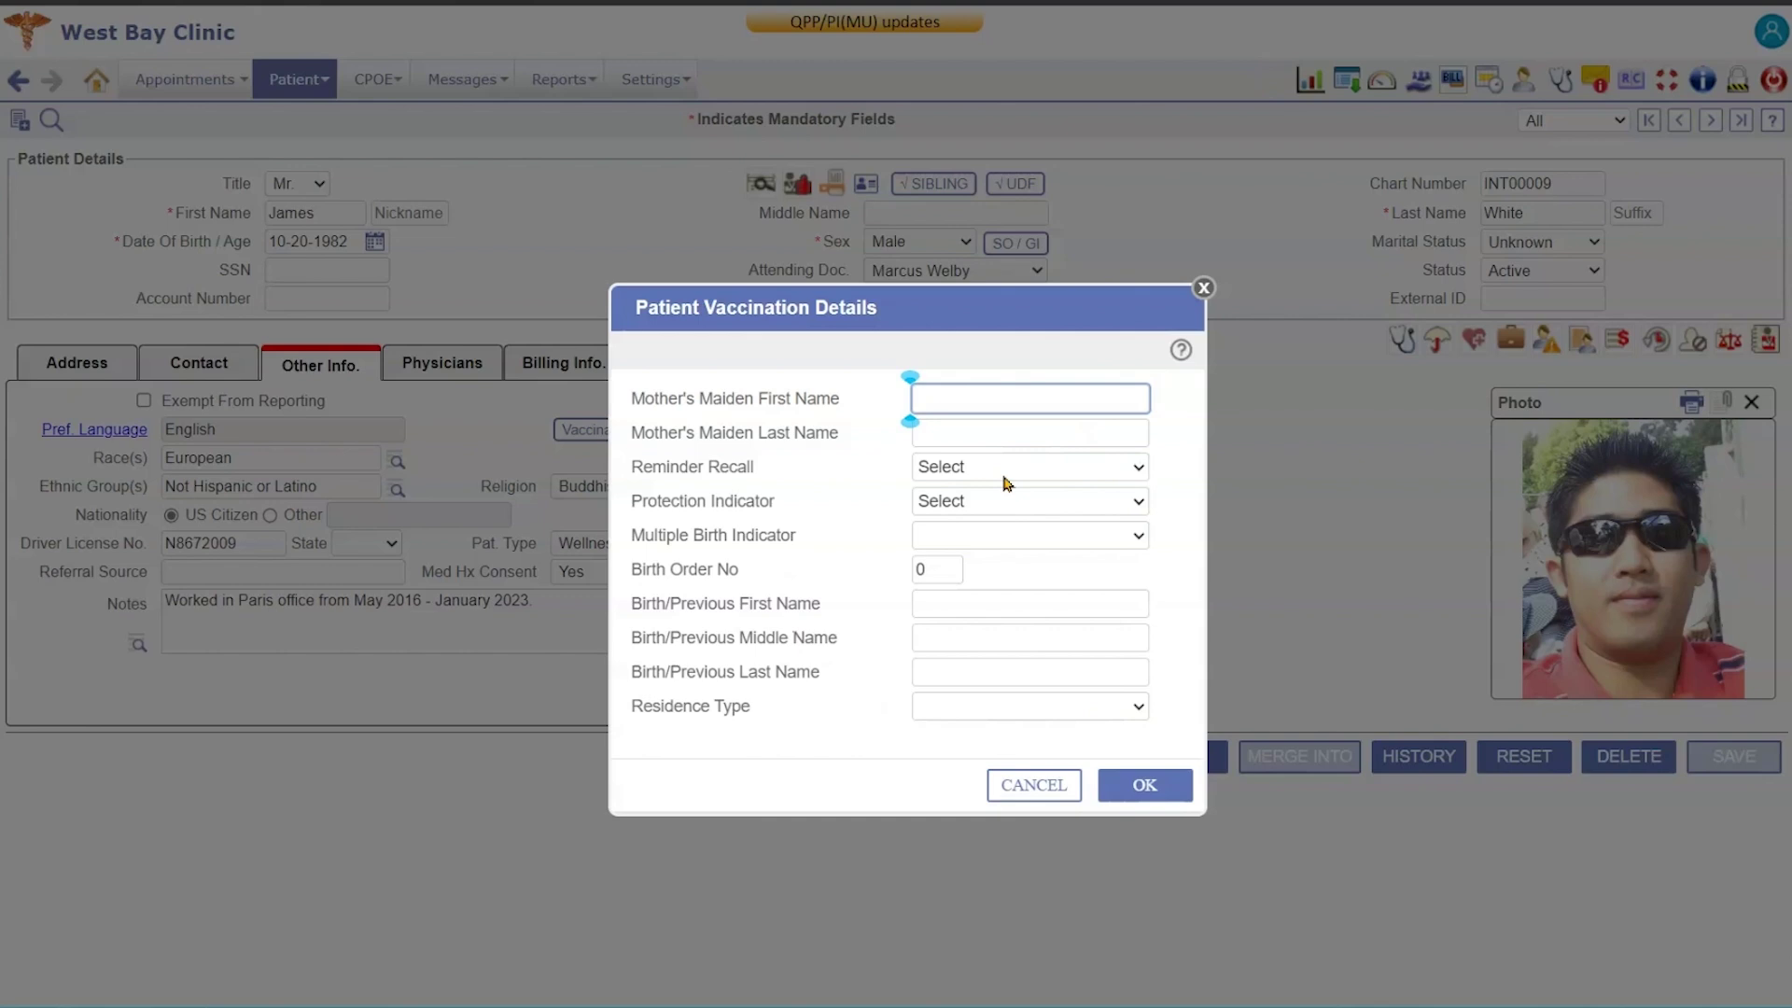
pyautogui.click(1203, 288)
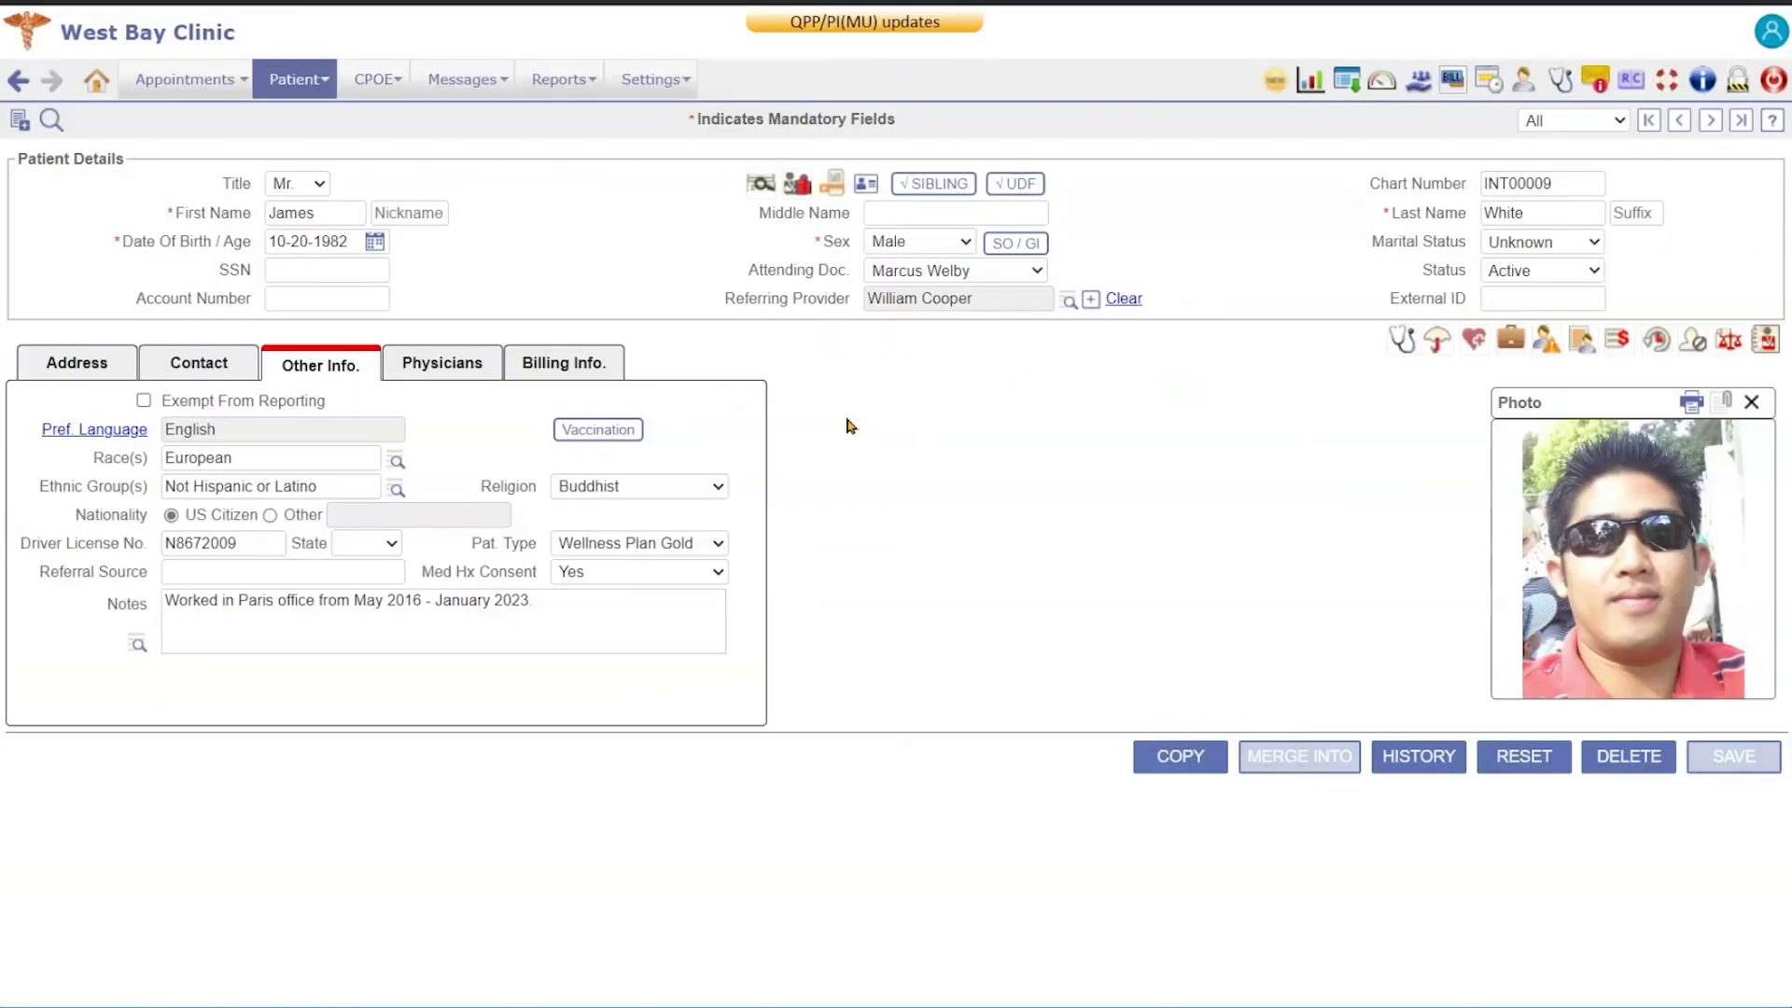
pyautogui.click(435, 361)
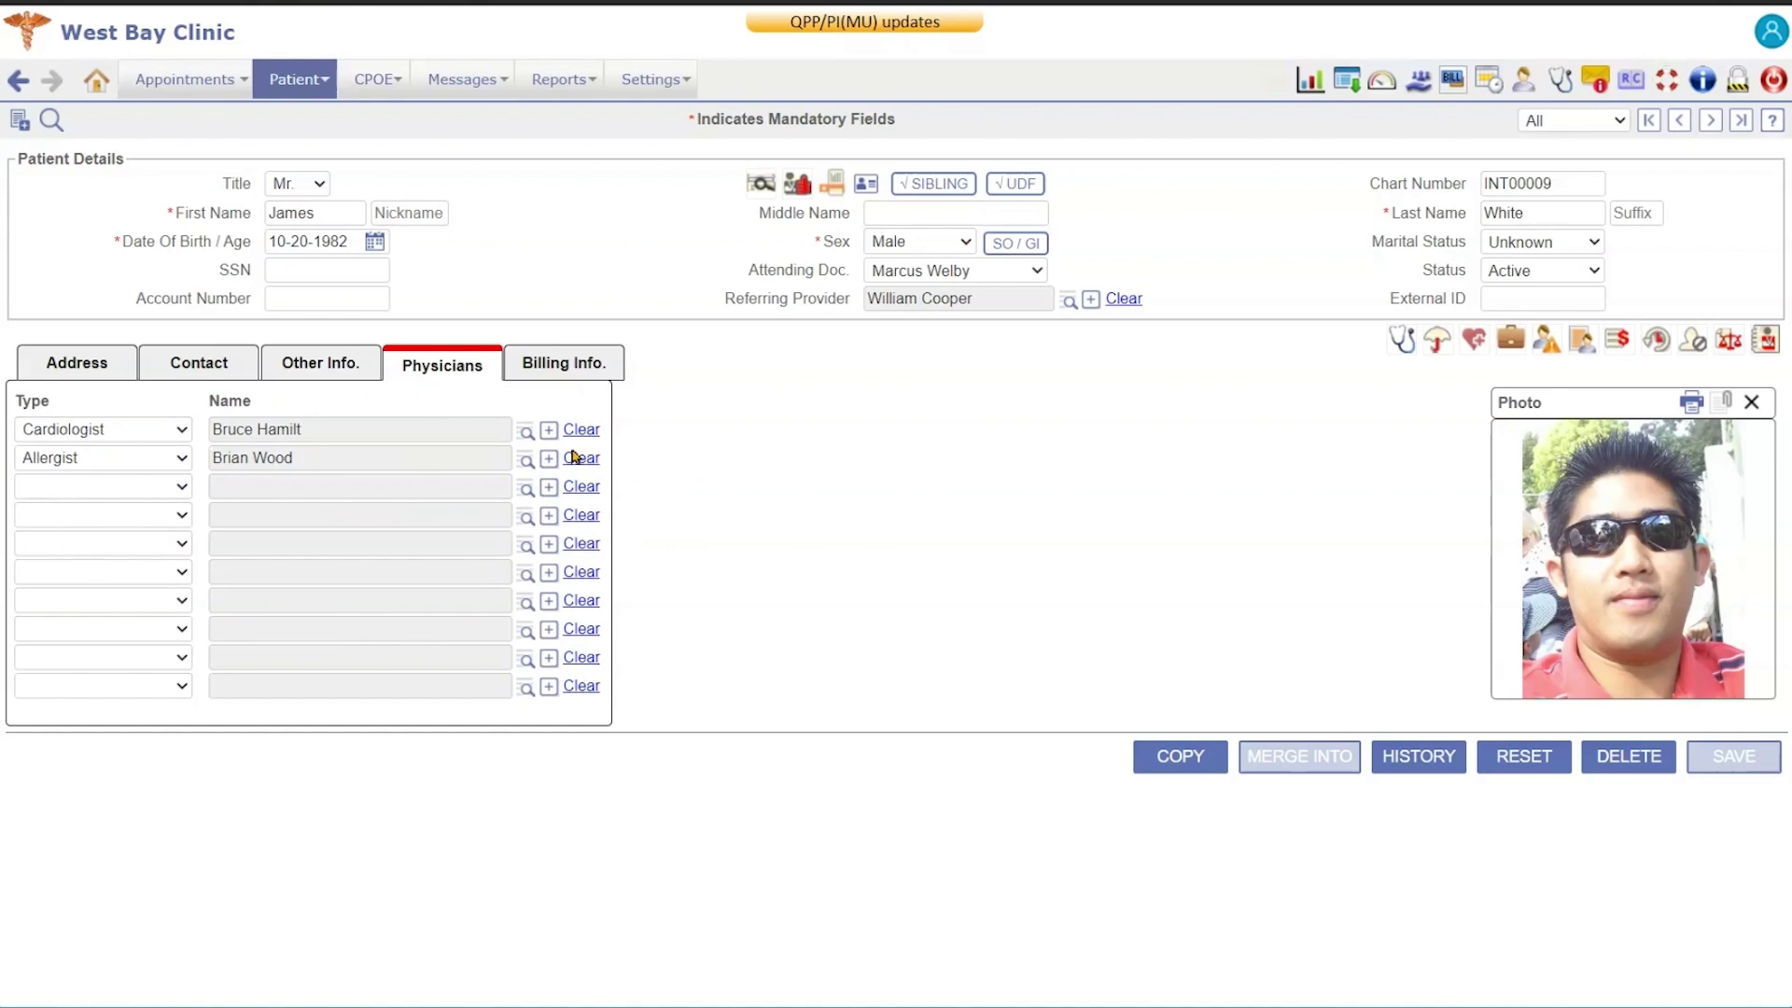
pyautogui.click(176, 493)
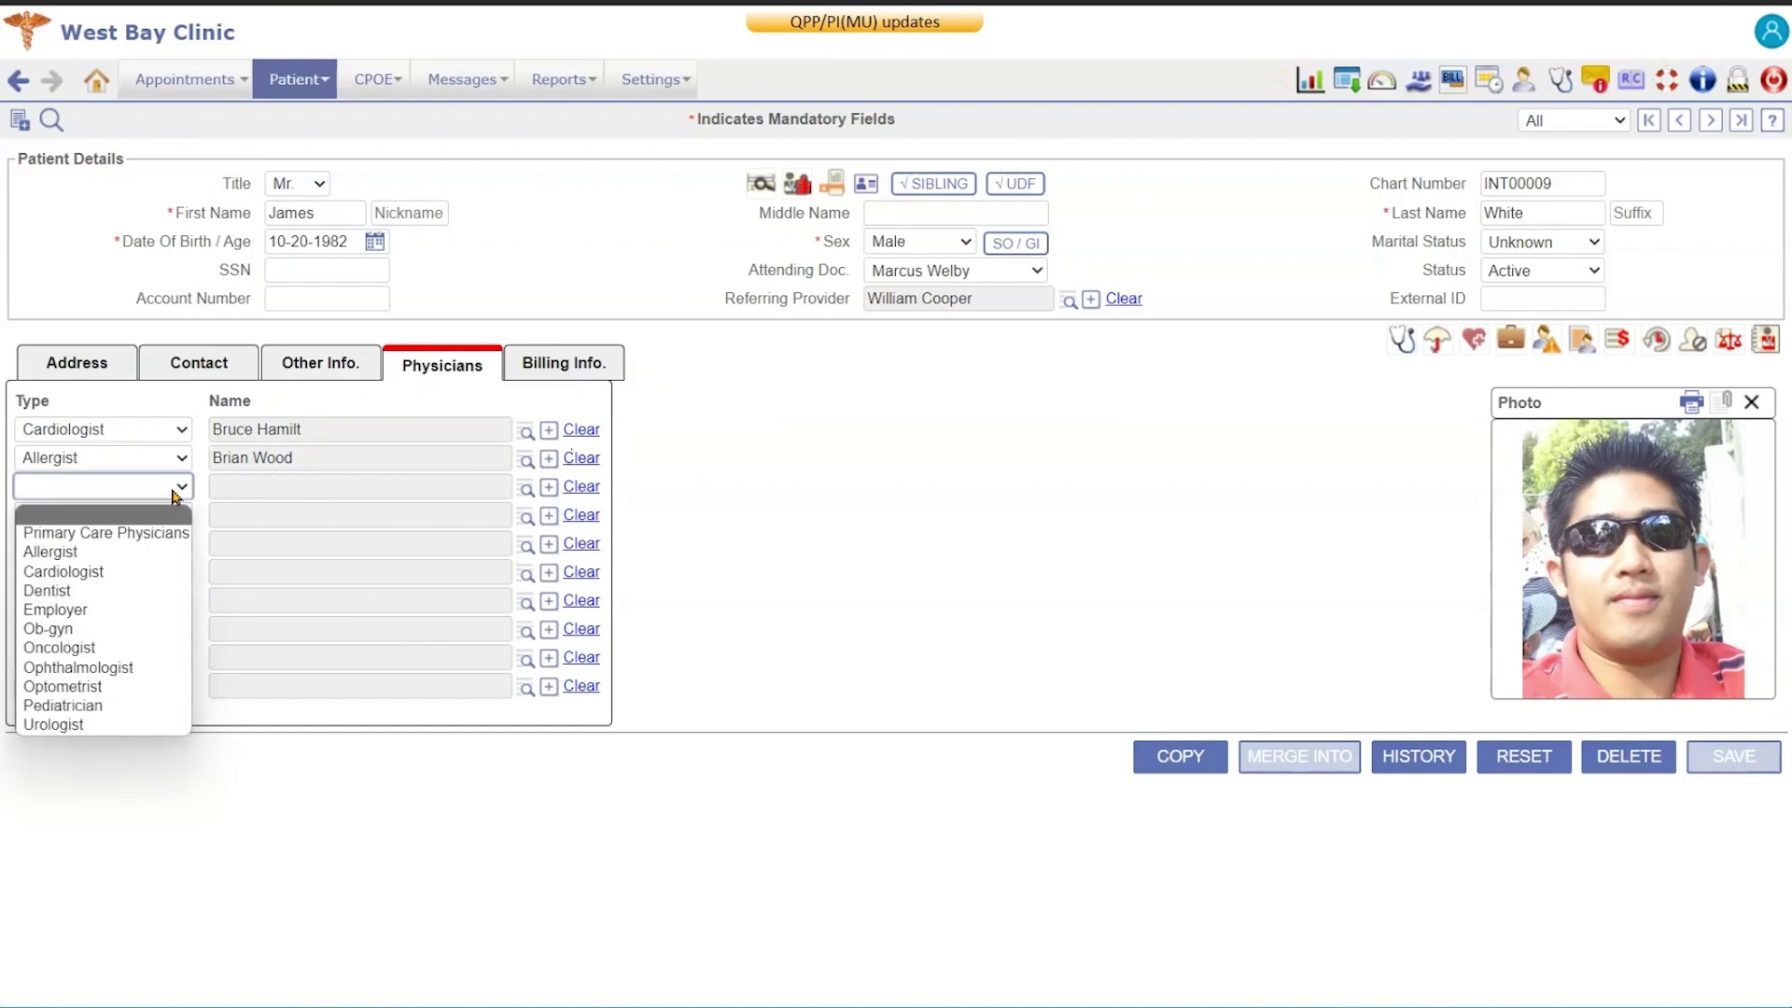
pyautogui.click(175, 493)
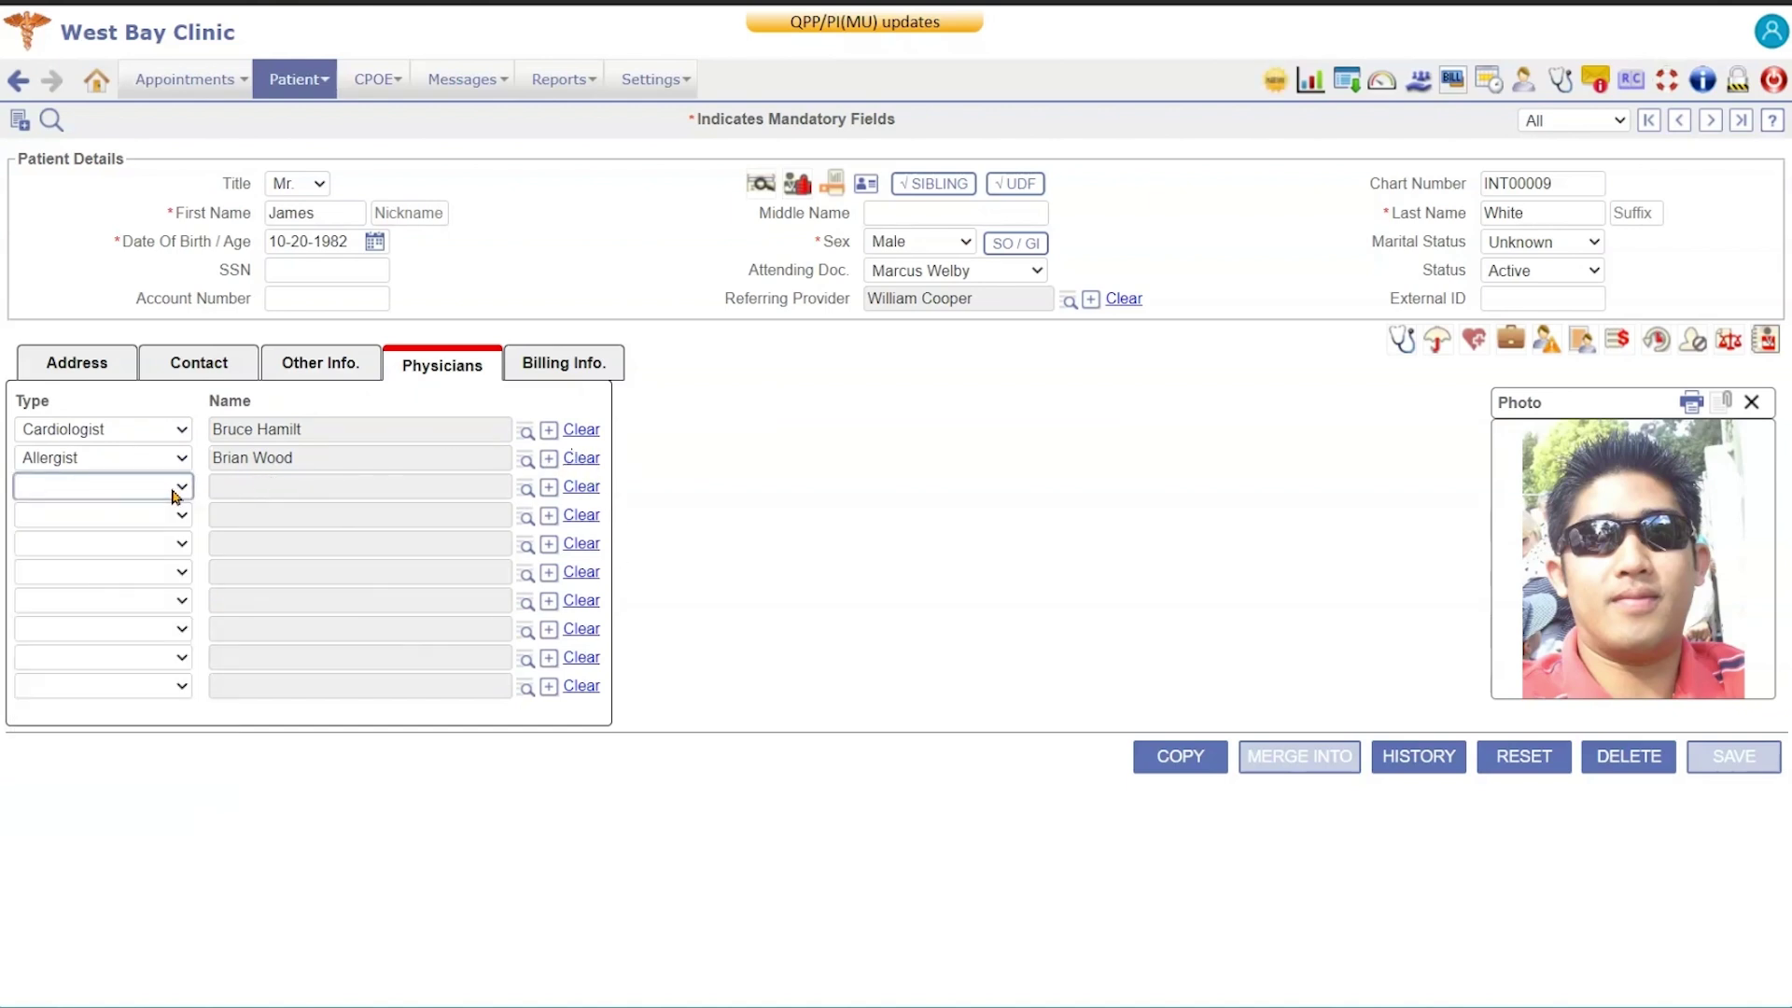
pyautogui.click(529, 493)
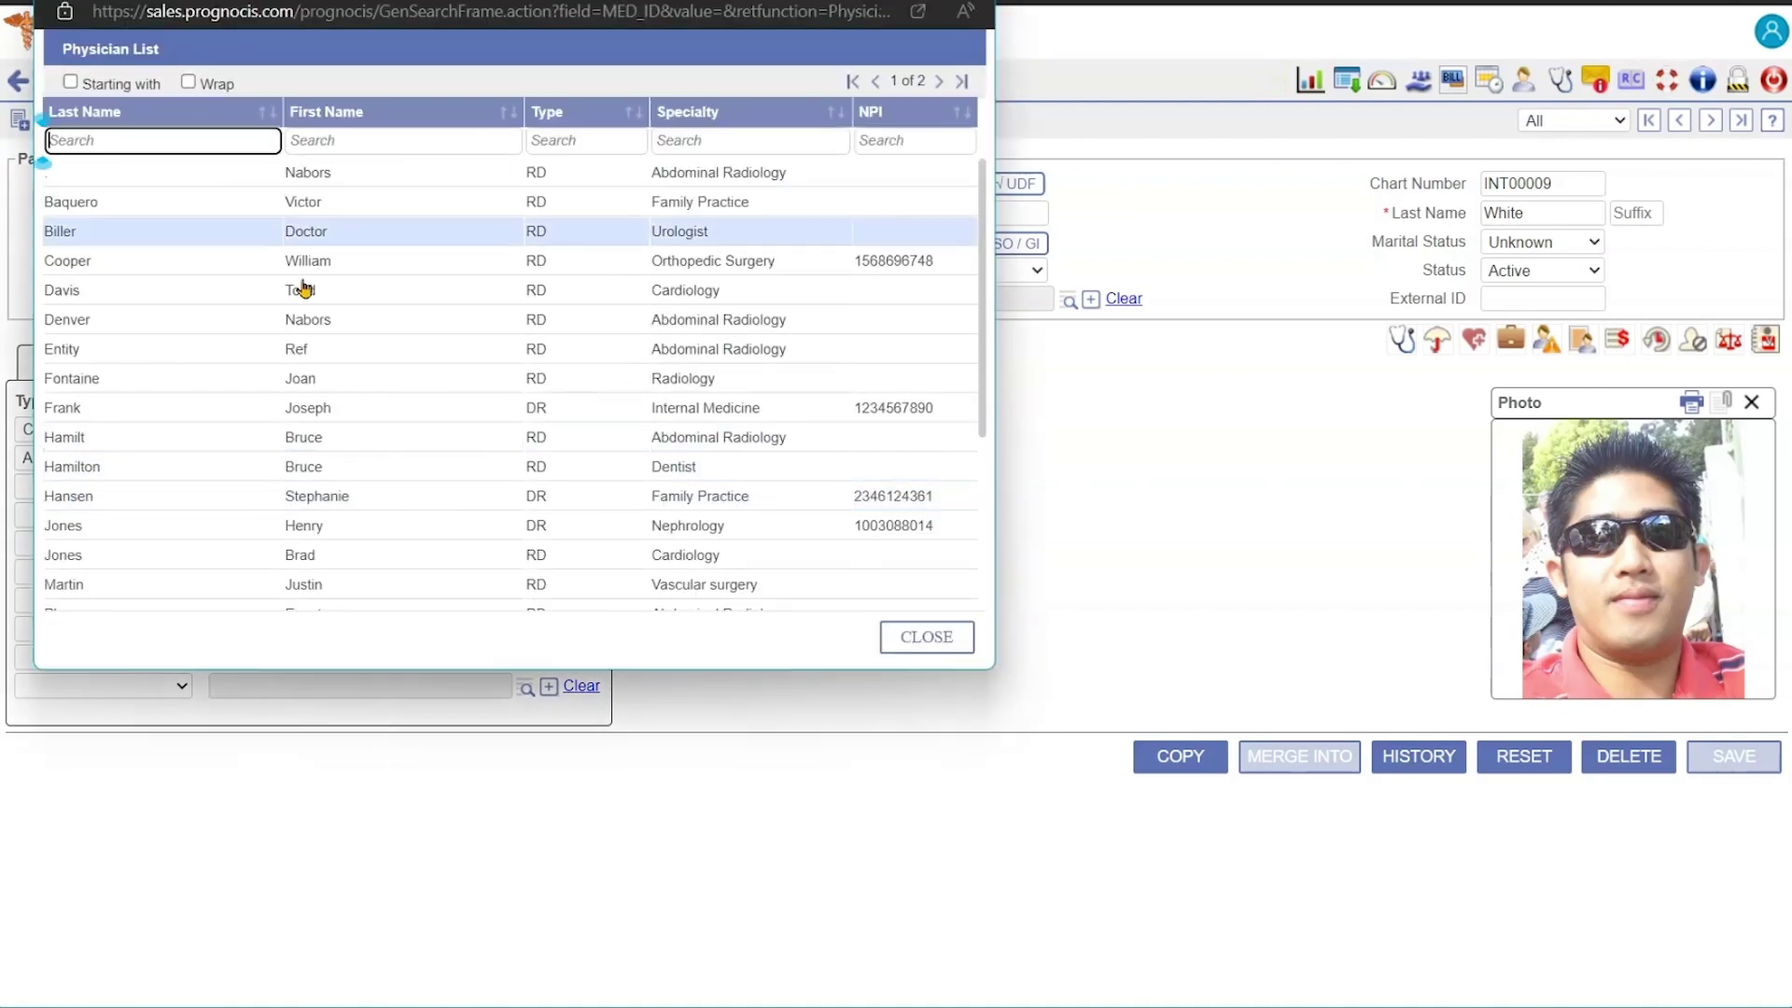
pyautogui.press('Escape')
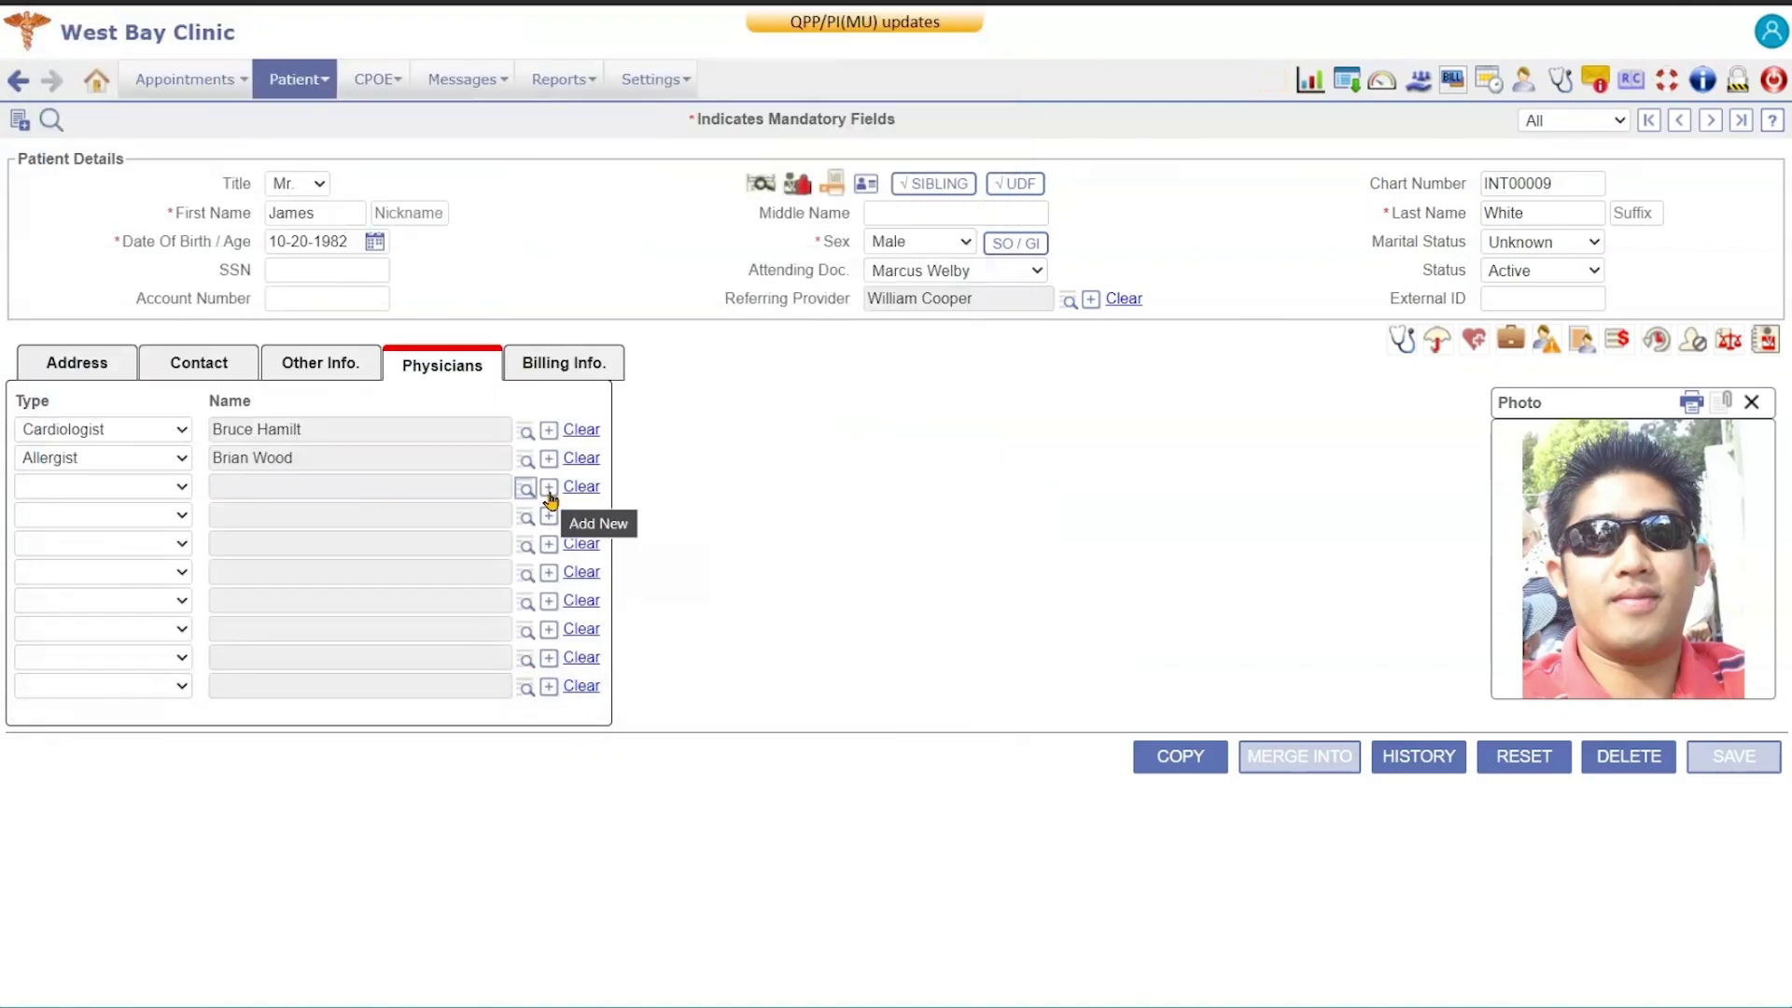
# Show Billing Info., then view and close the patient statement and the ledger
pyautogui.click(583, 365)
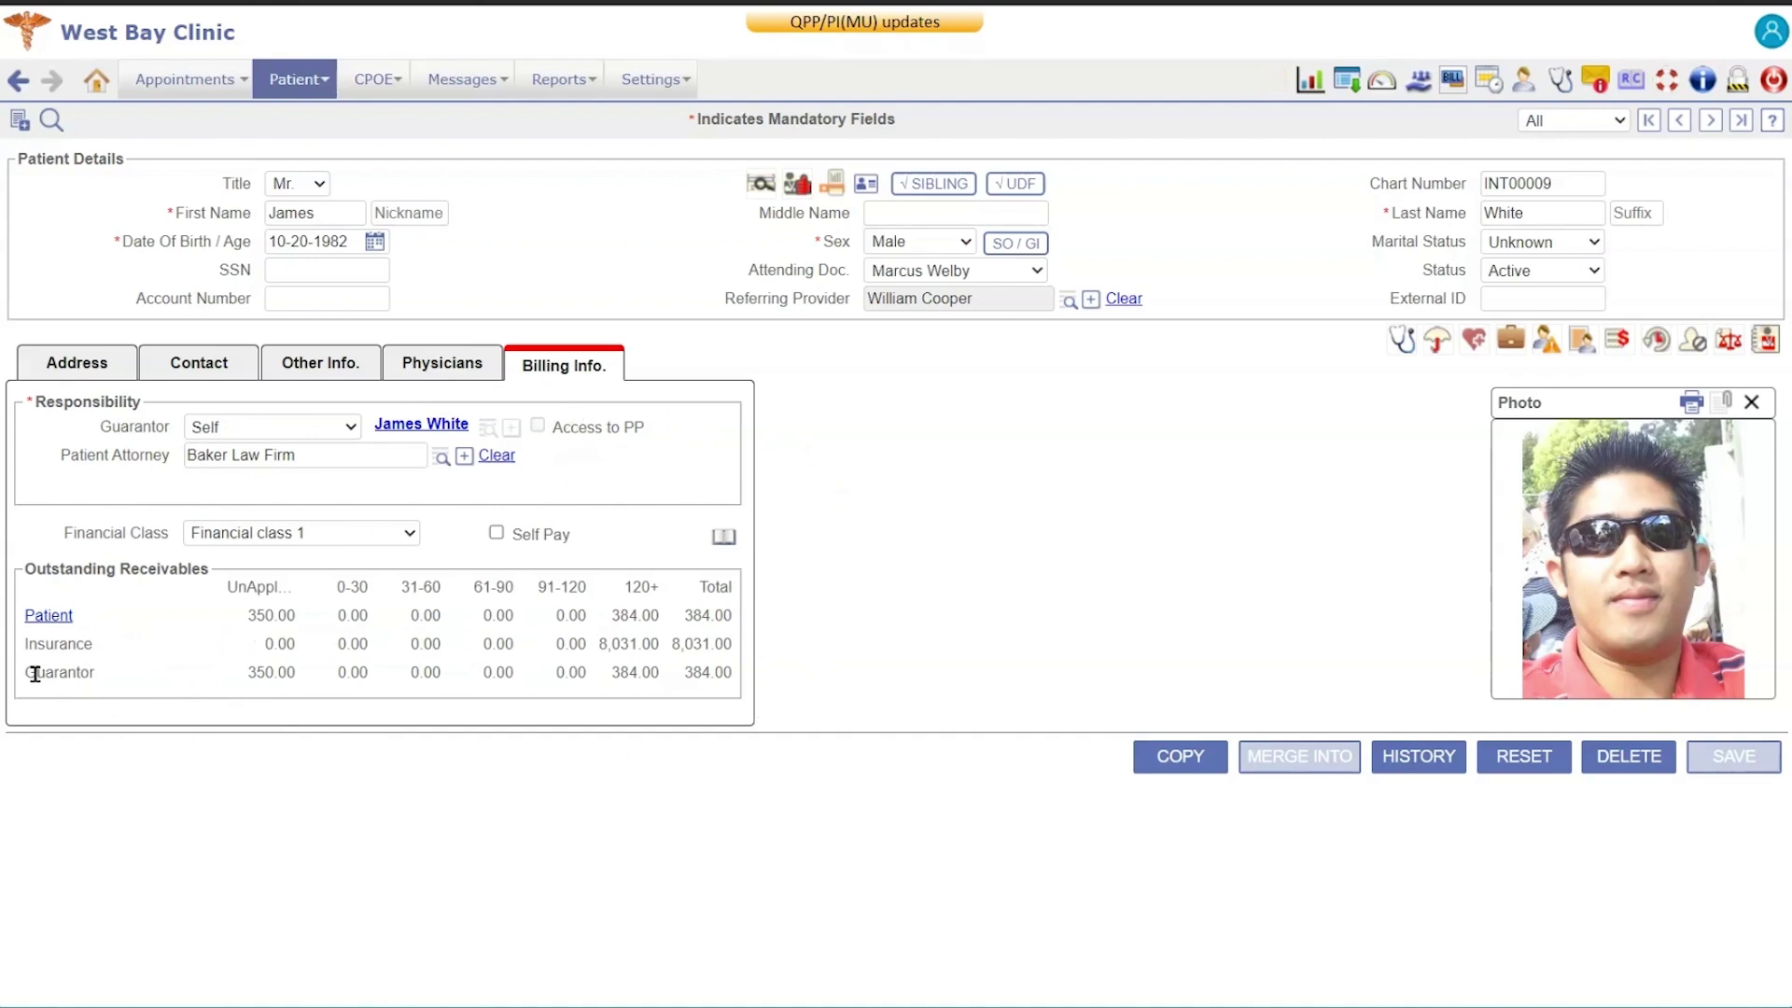
pyautogui.click(49, 616)
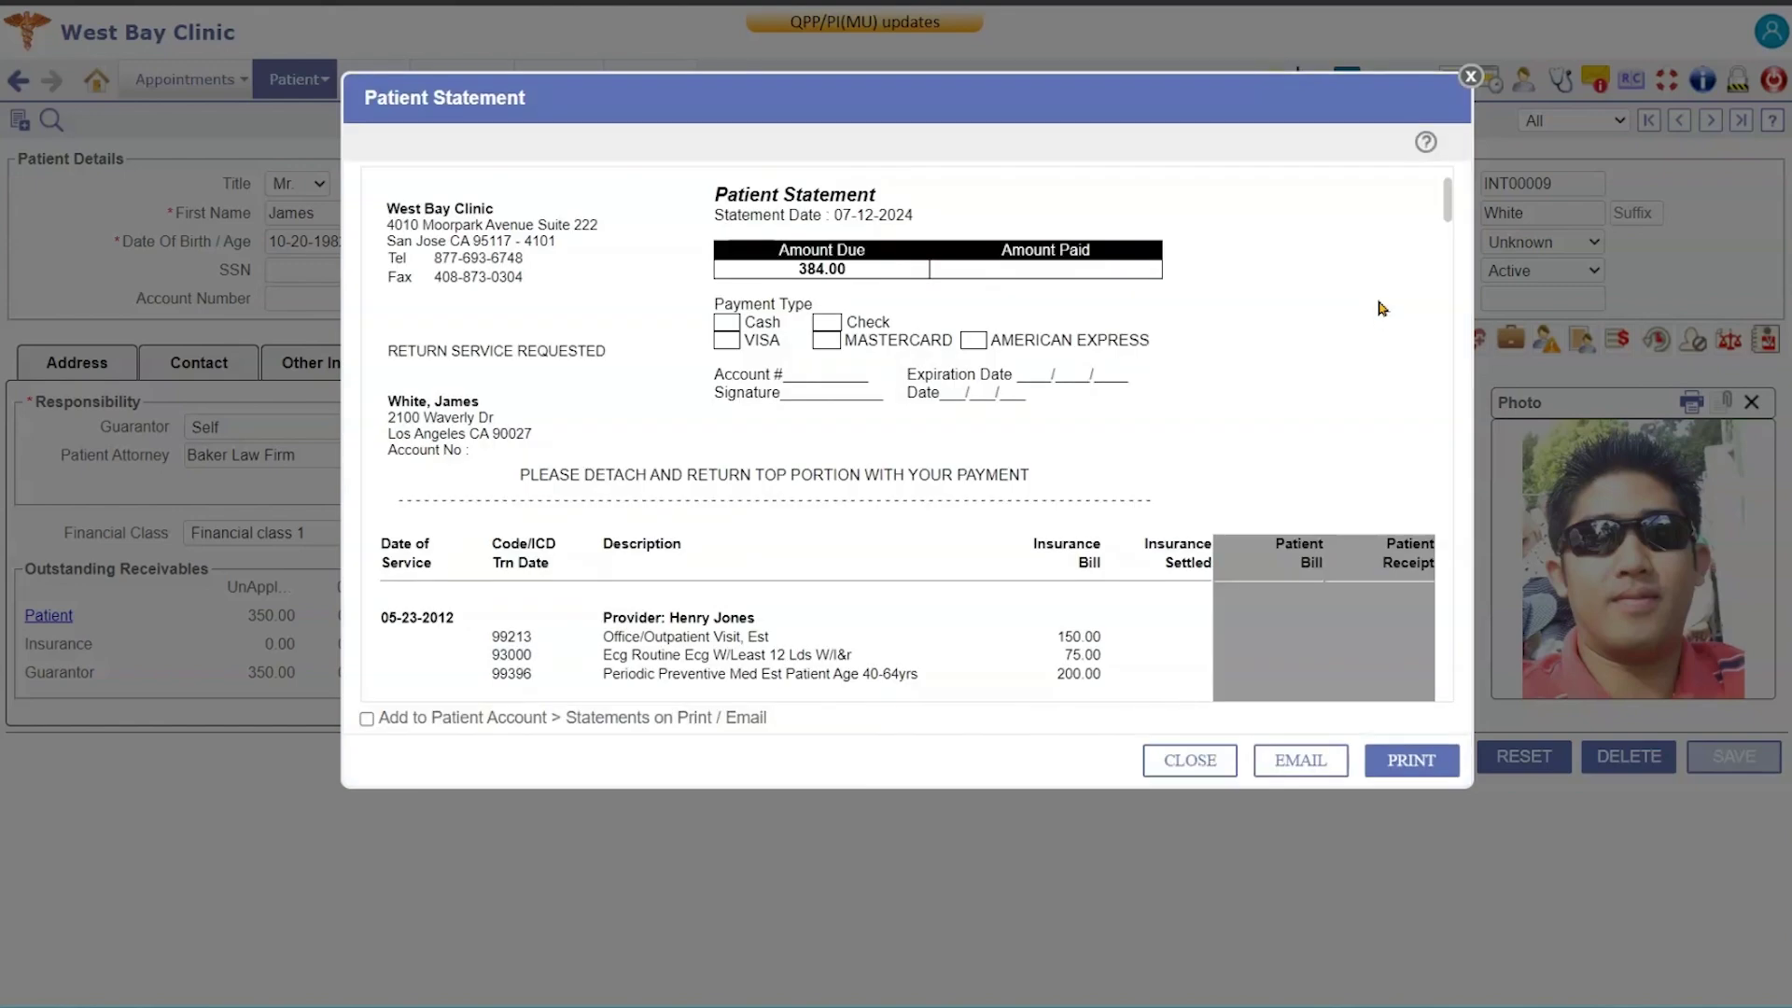
pyautogui.click(1471, 77)
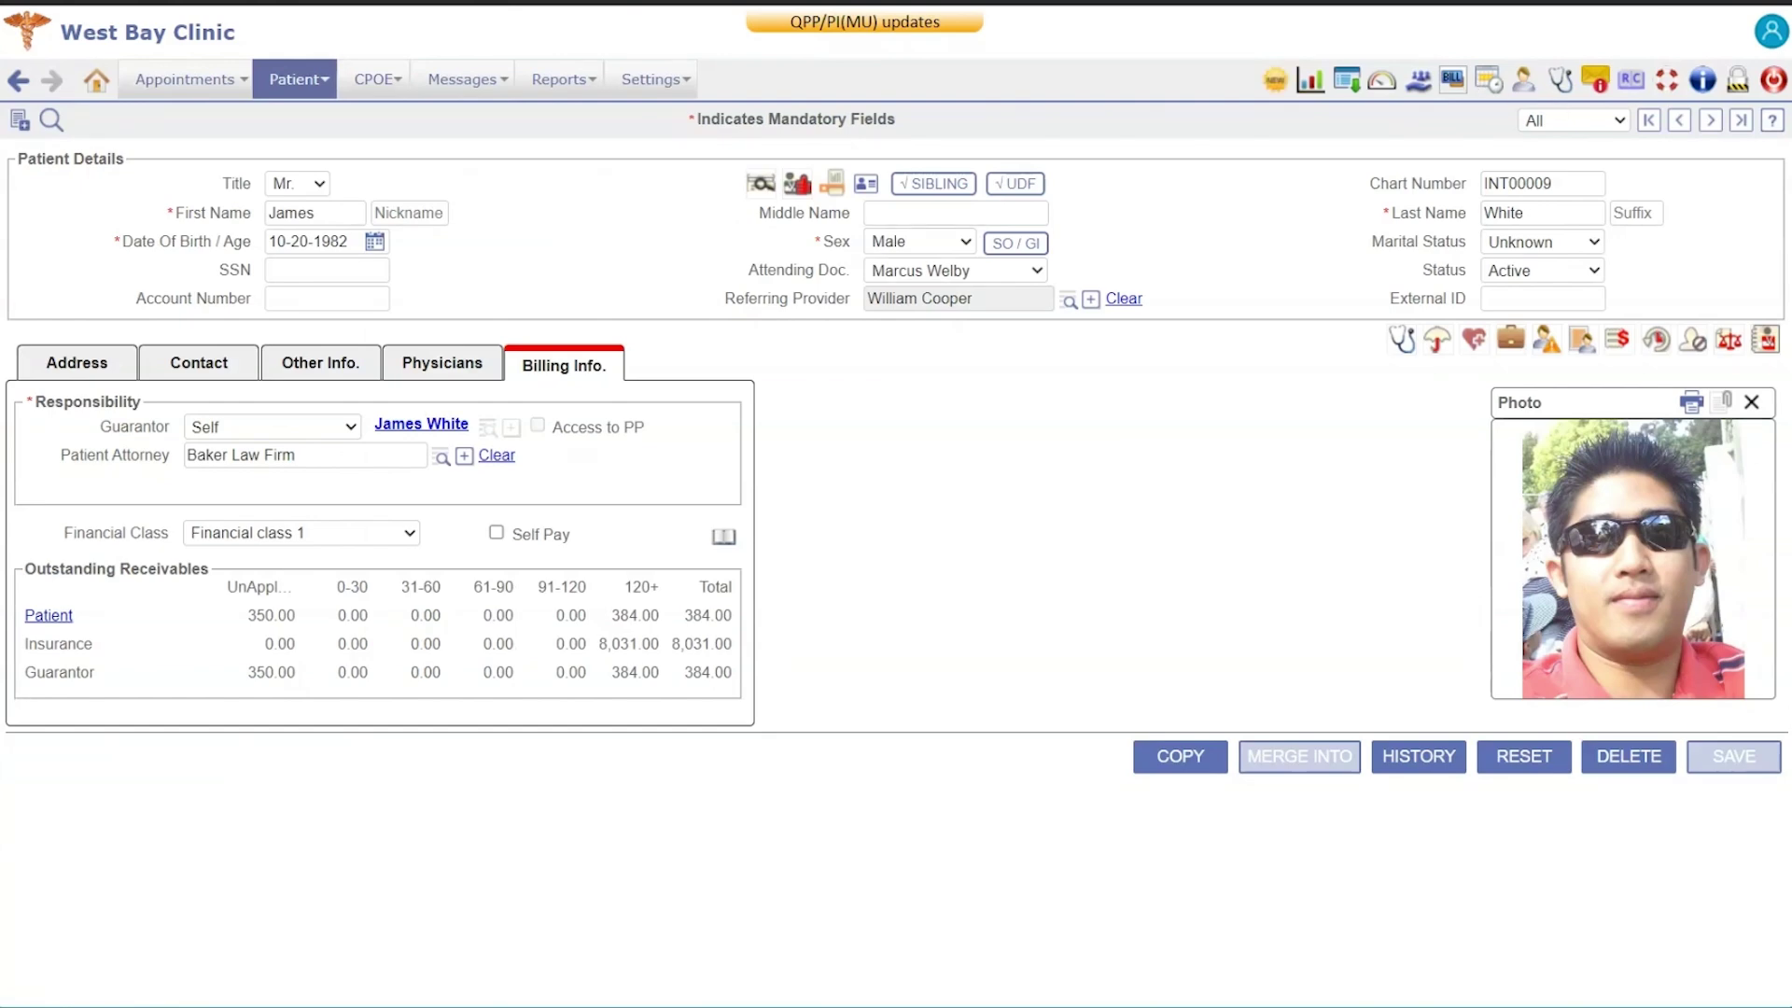
pyautogui.click(727, 546)
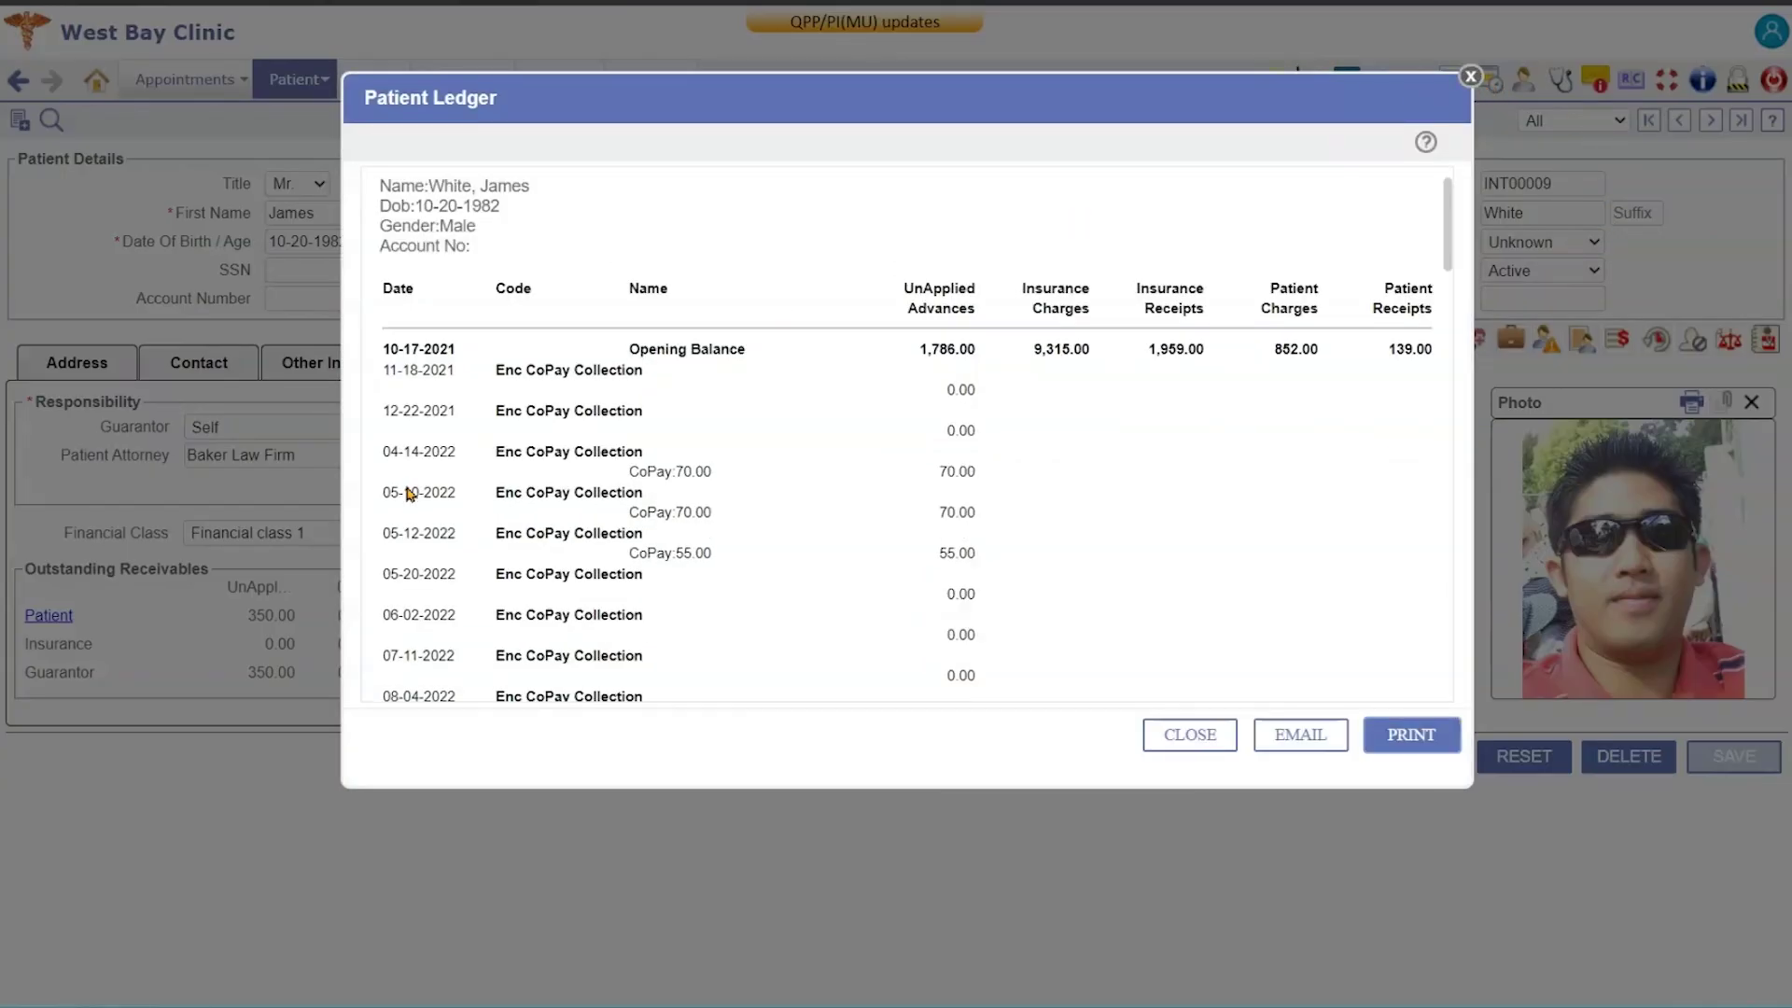
pyautogui.click(1470, 76)
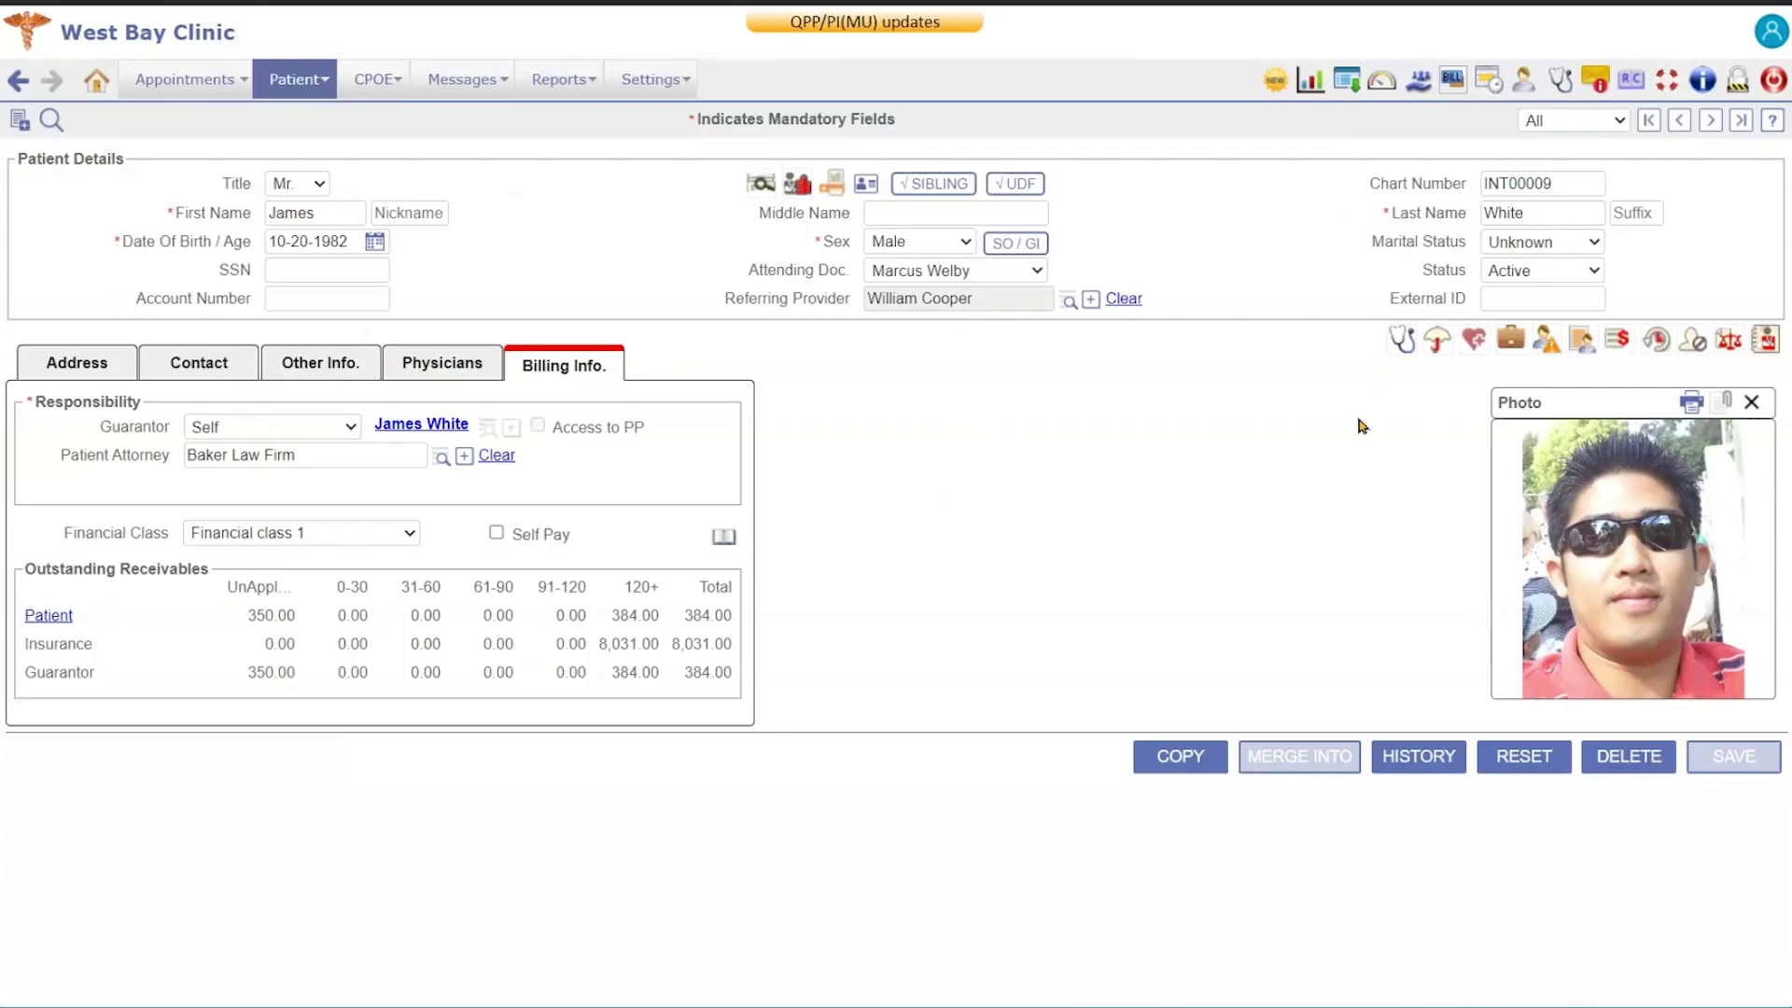
pyautogui.click(1435, 349)
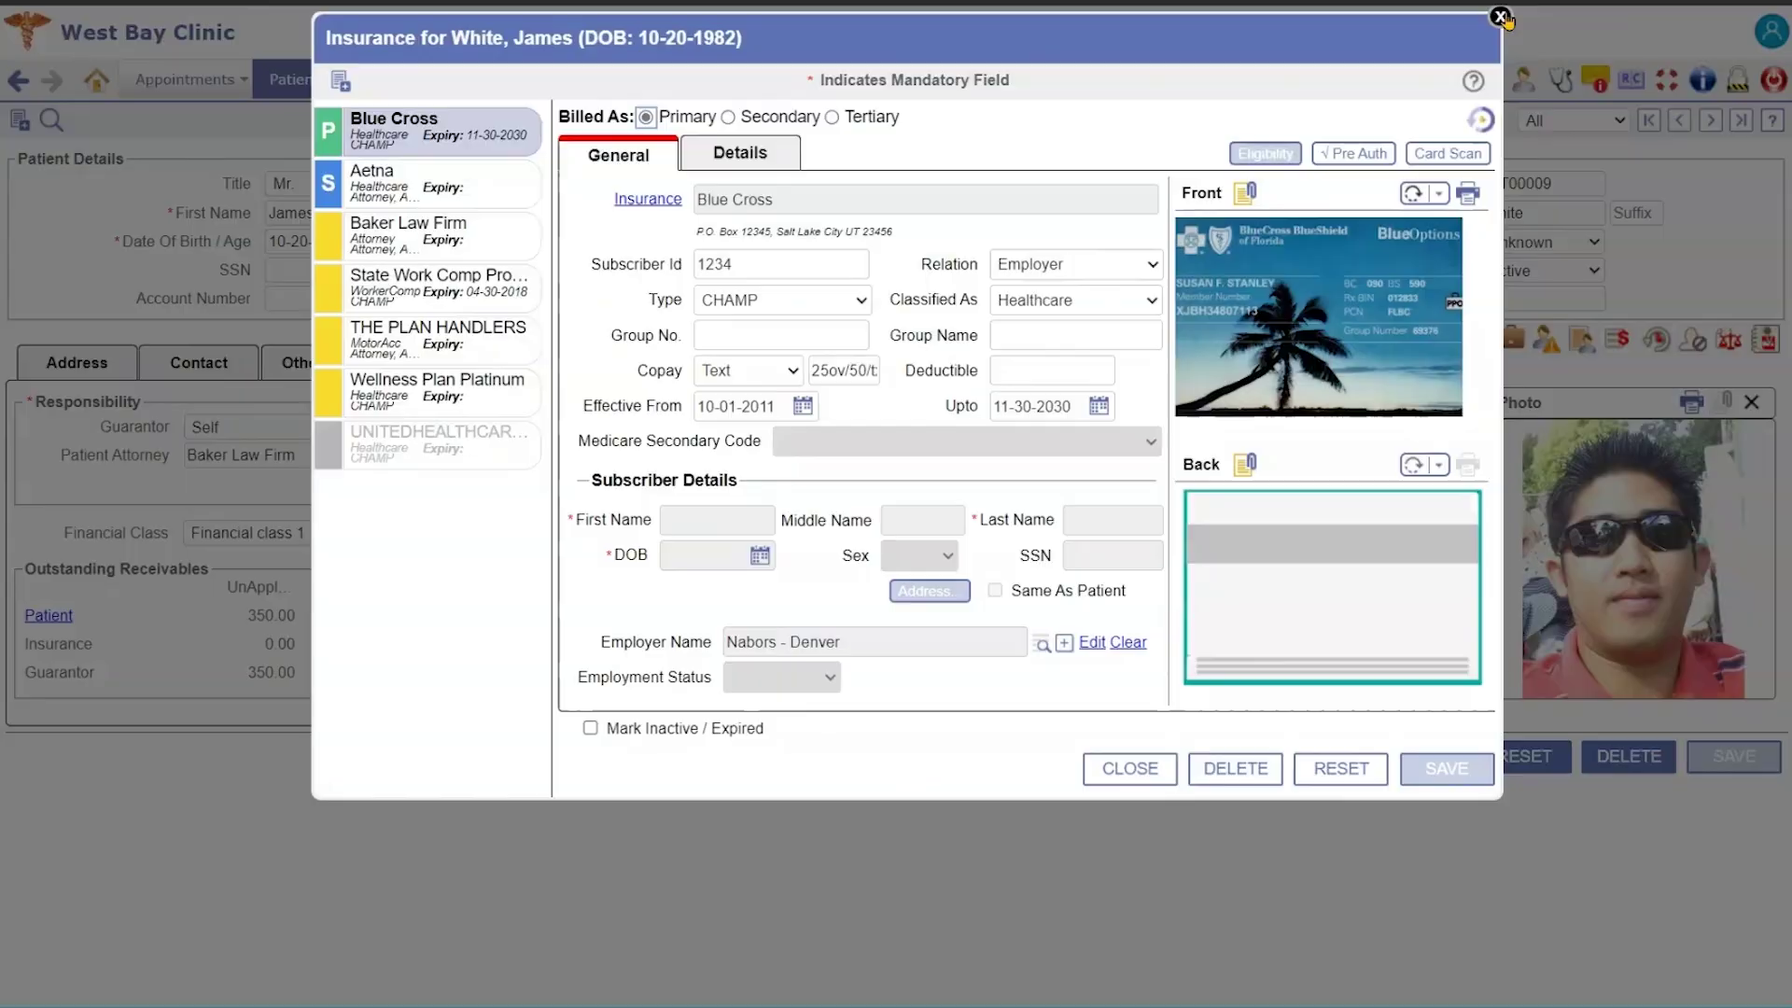
pyautogui.click(1500, 16)
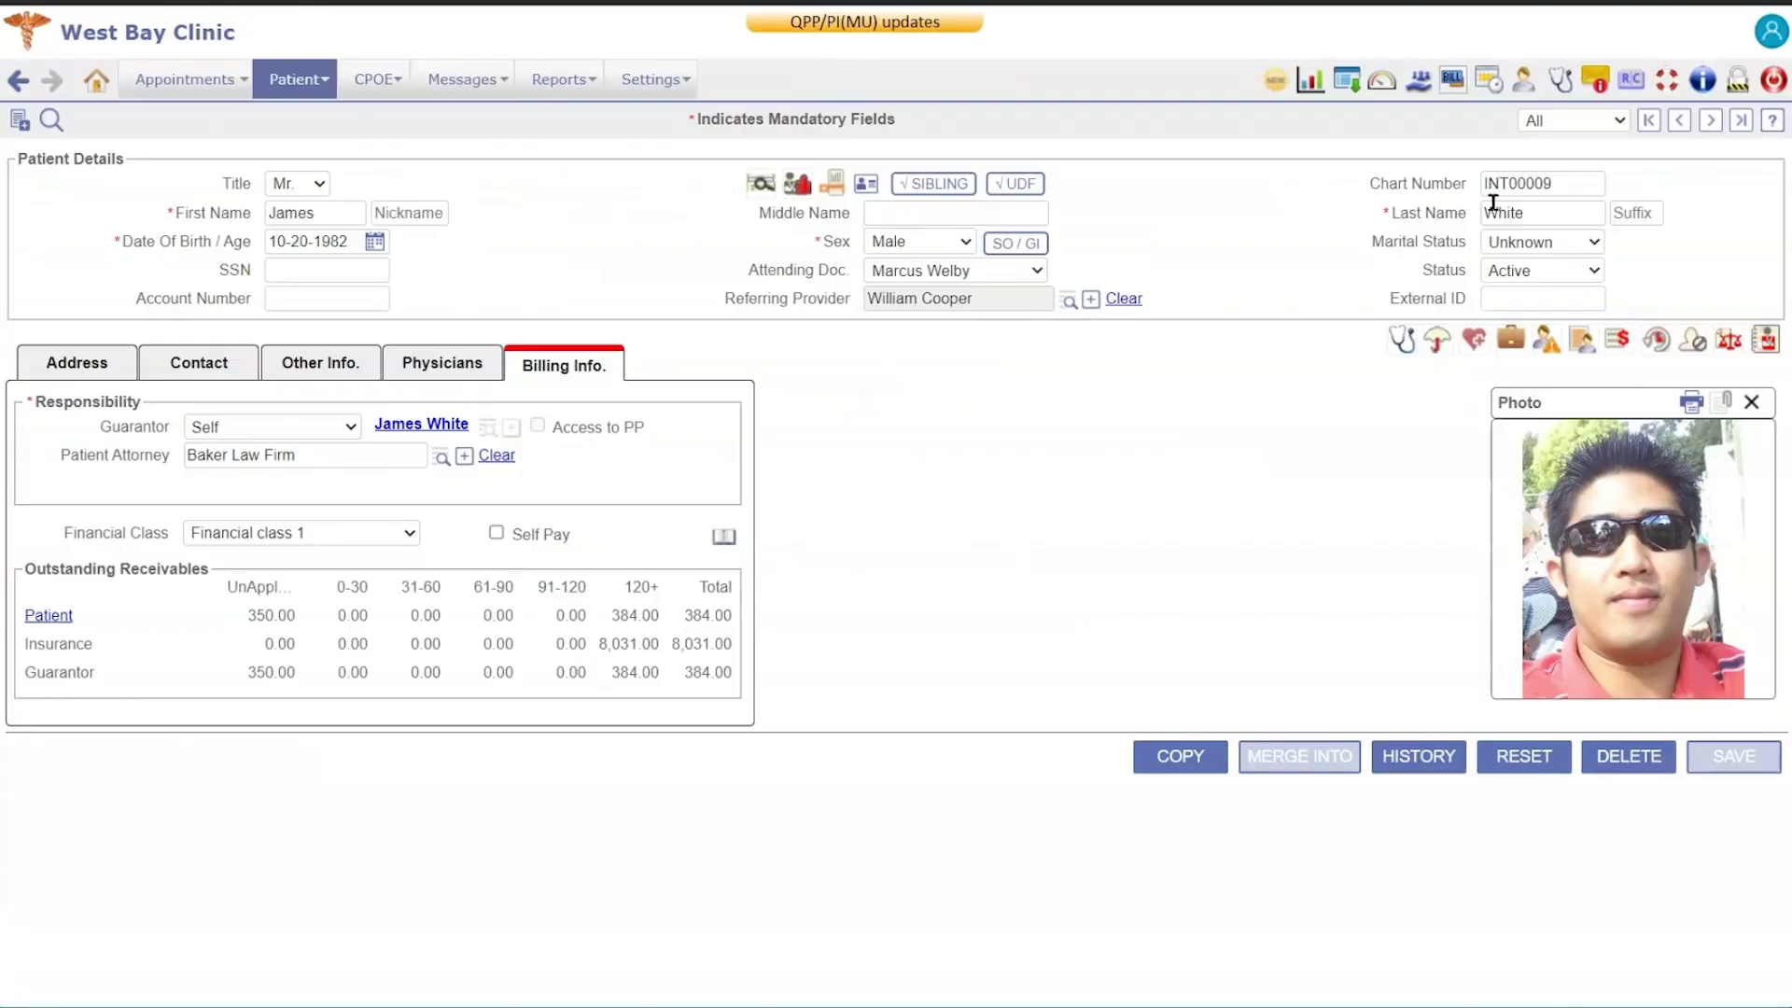
pyautogui.click(1474, 340)
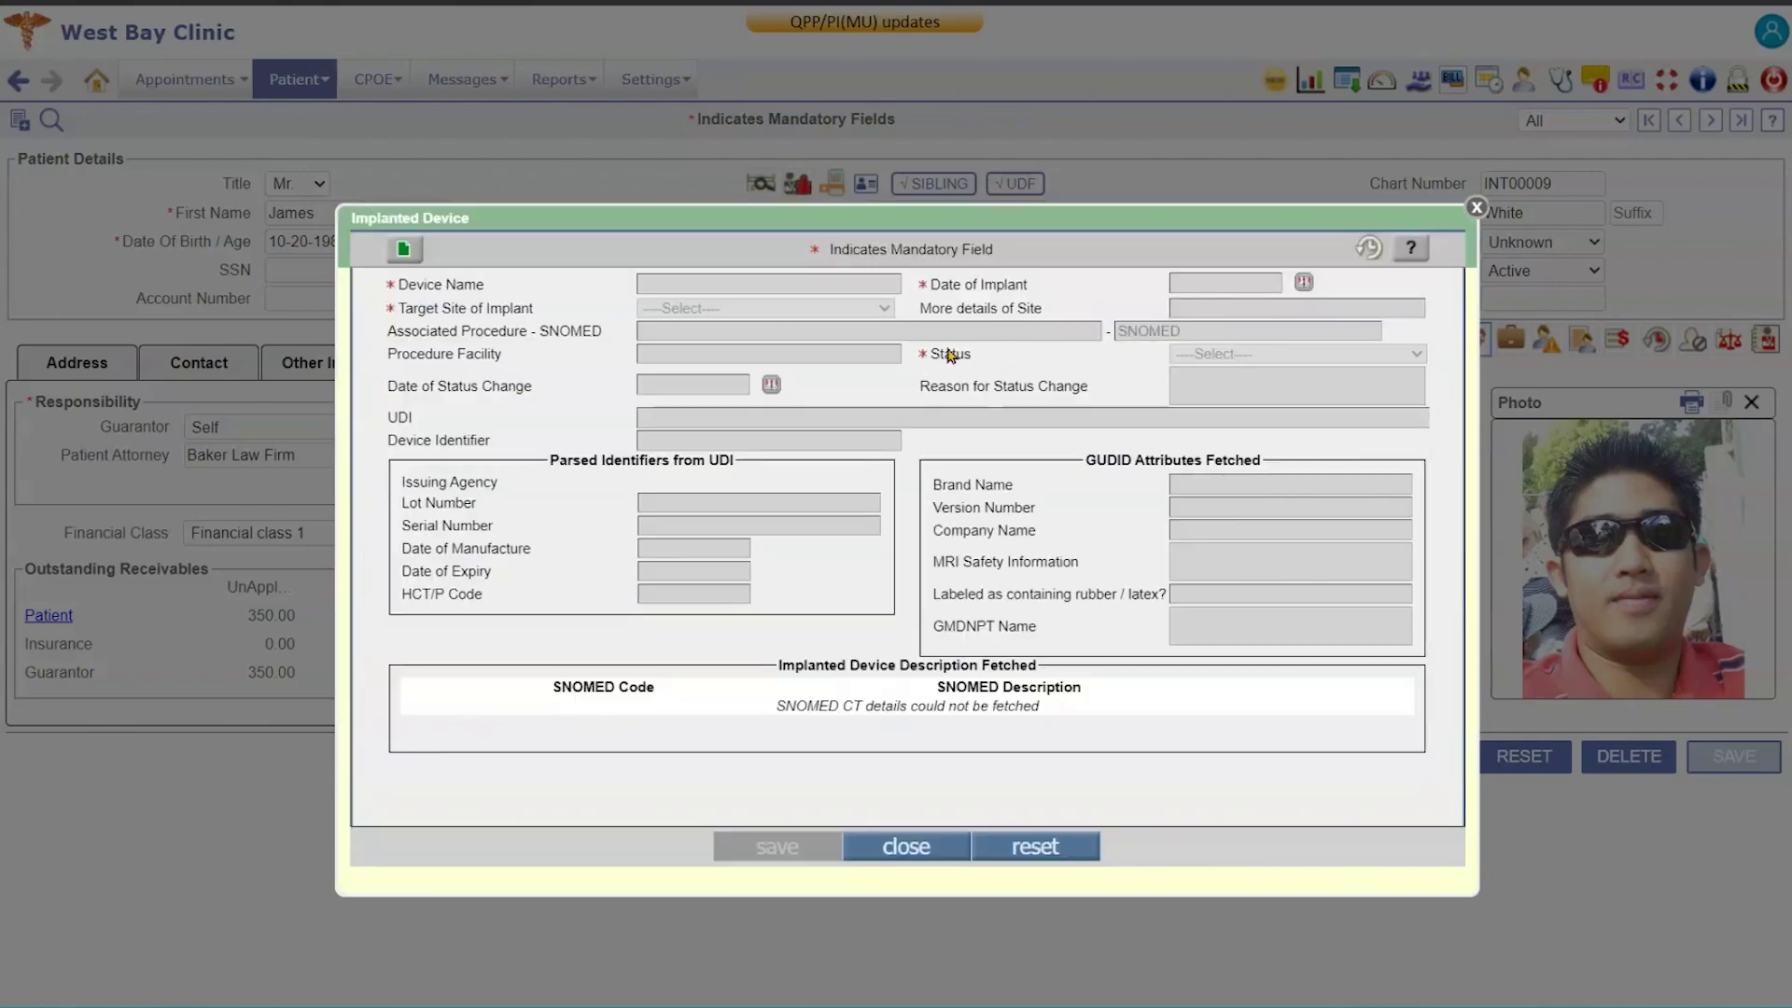
pyautogui.click(405, 252)
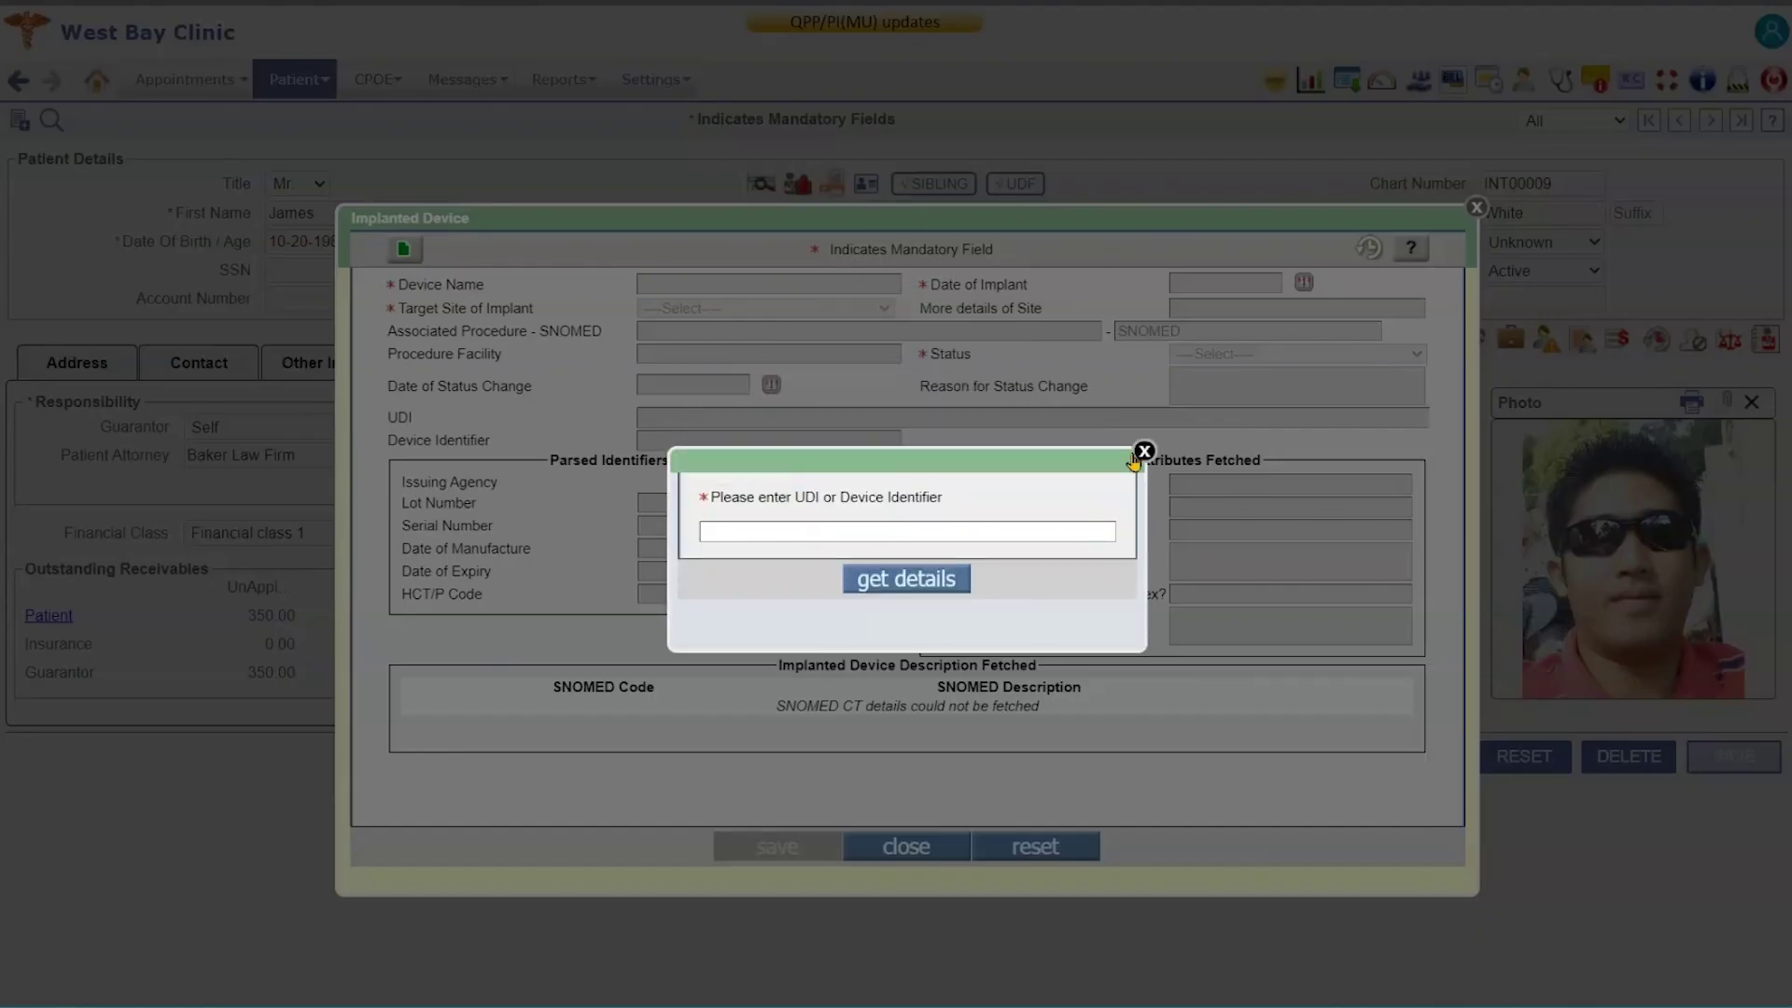
pyautogui.click(1144, 453)
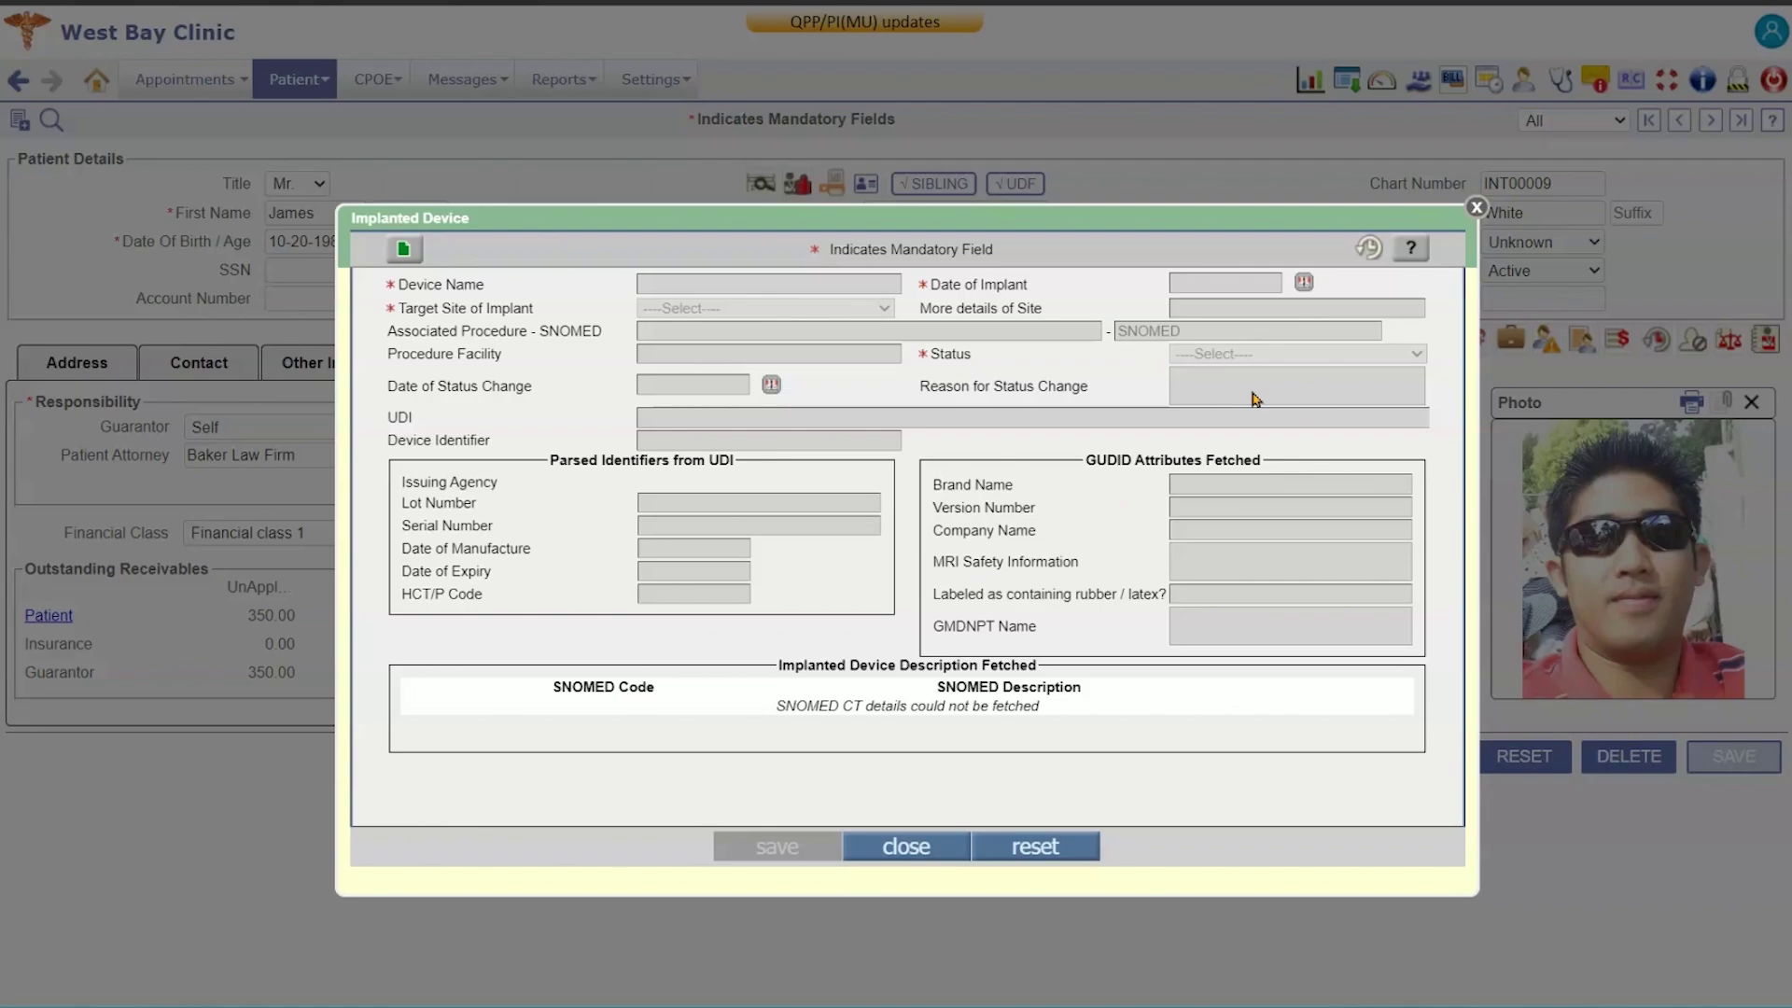
pyautogui.click(1477, 209)
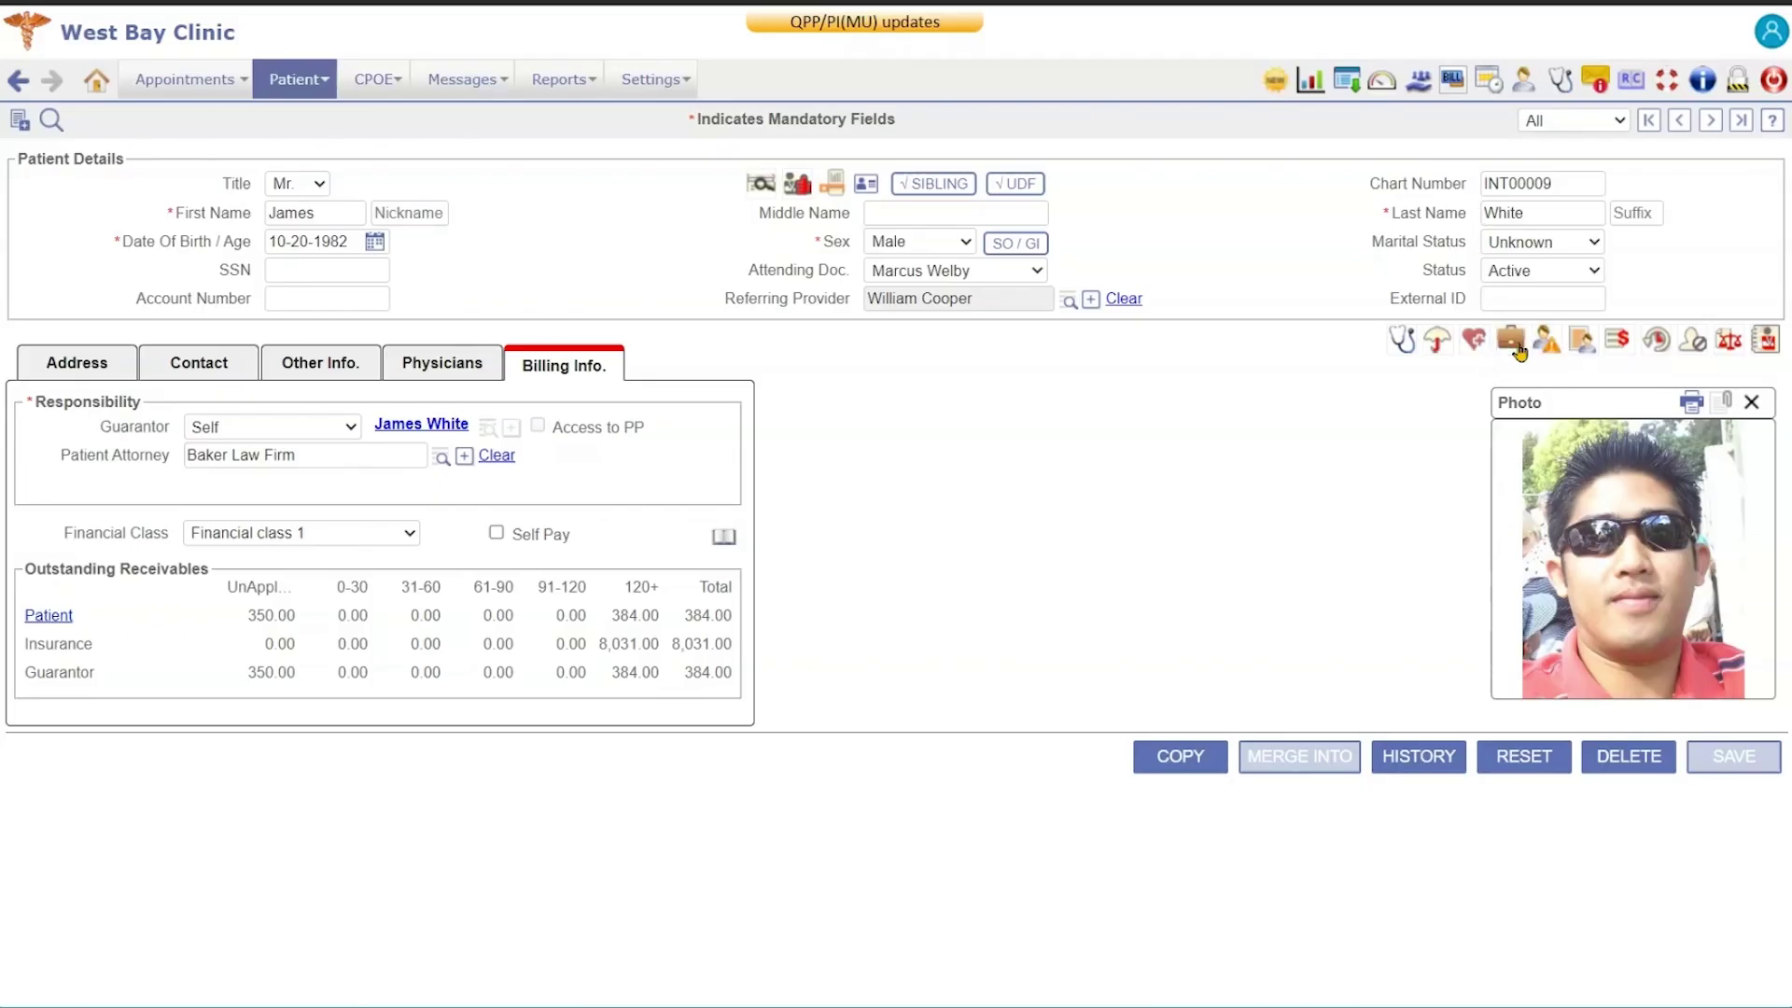
pyautogui.click(1549, 345)
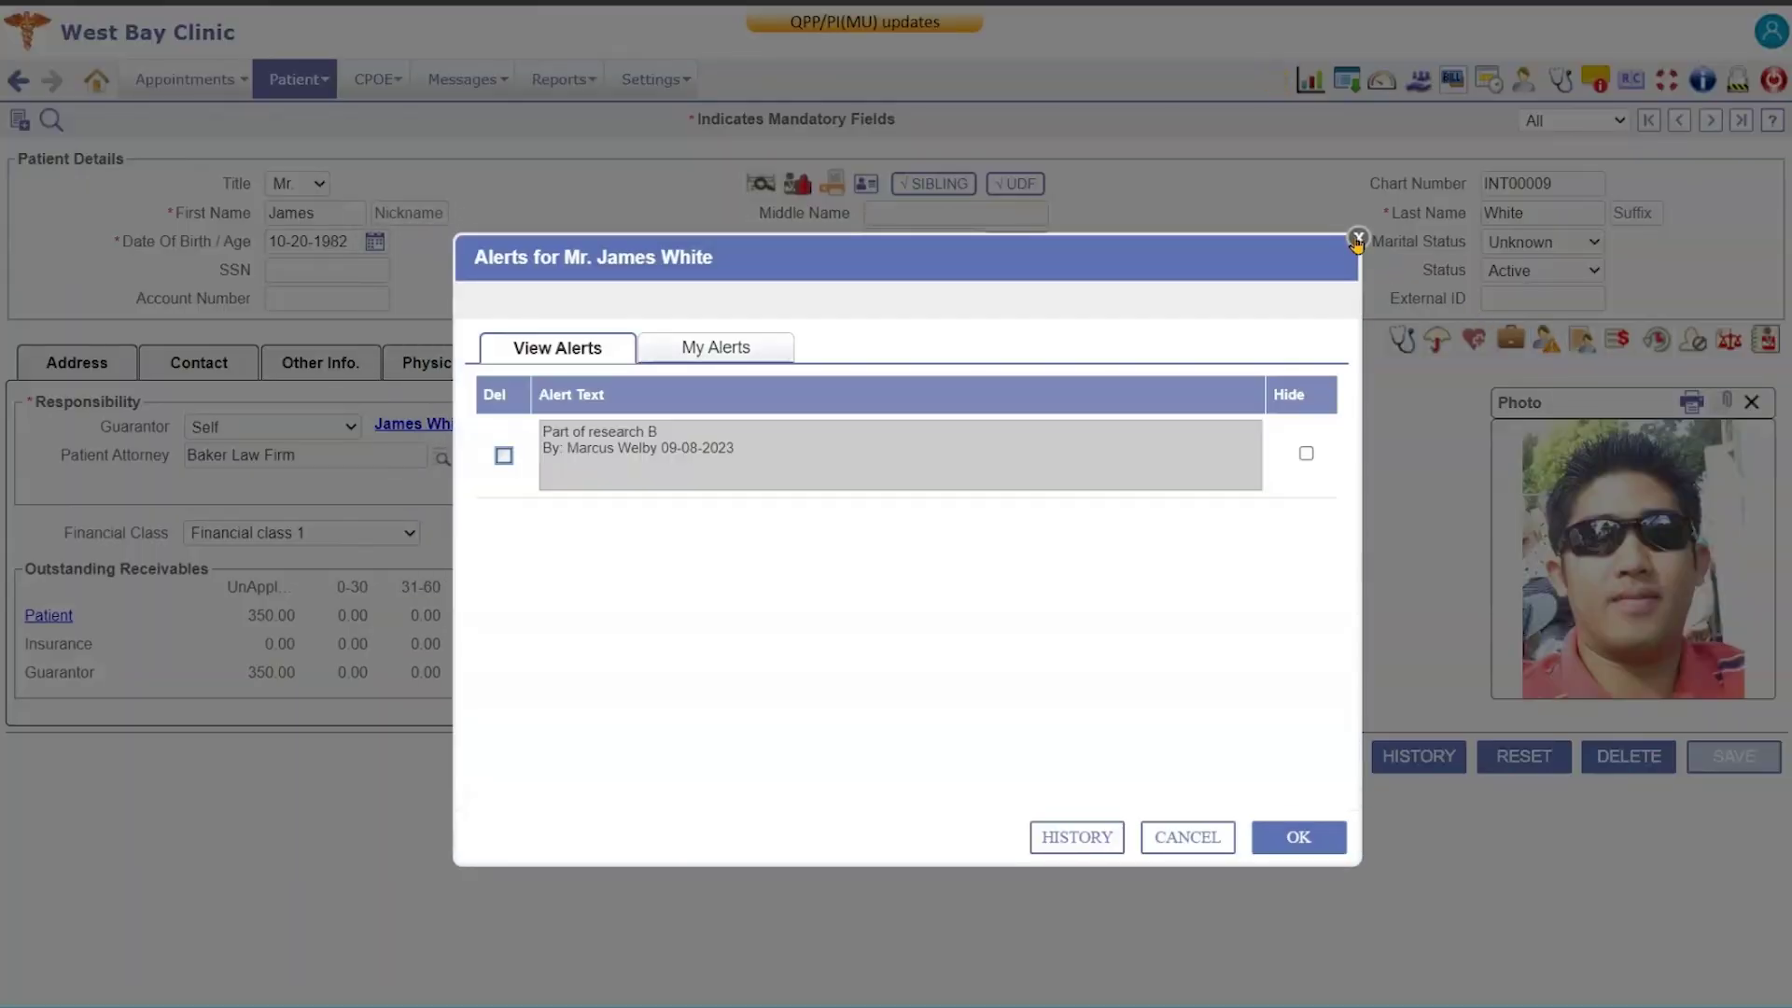
pyautogui.click(1357, 239)
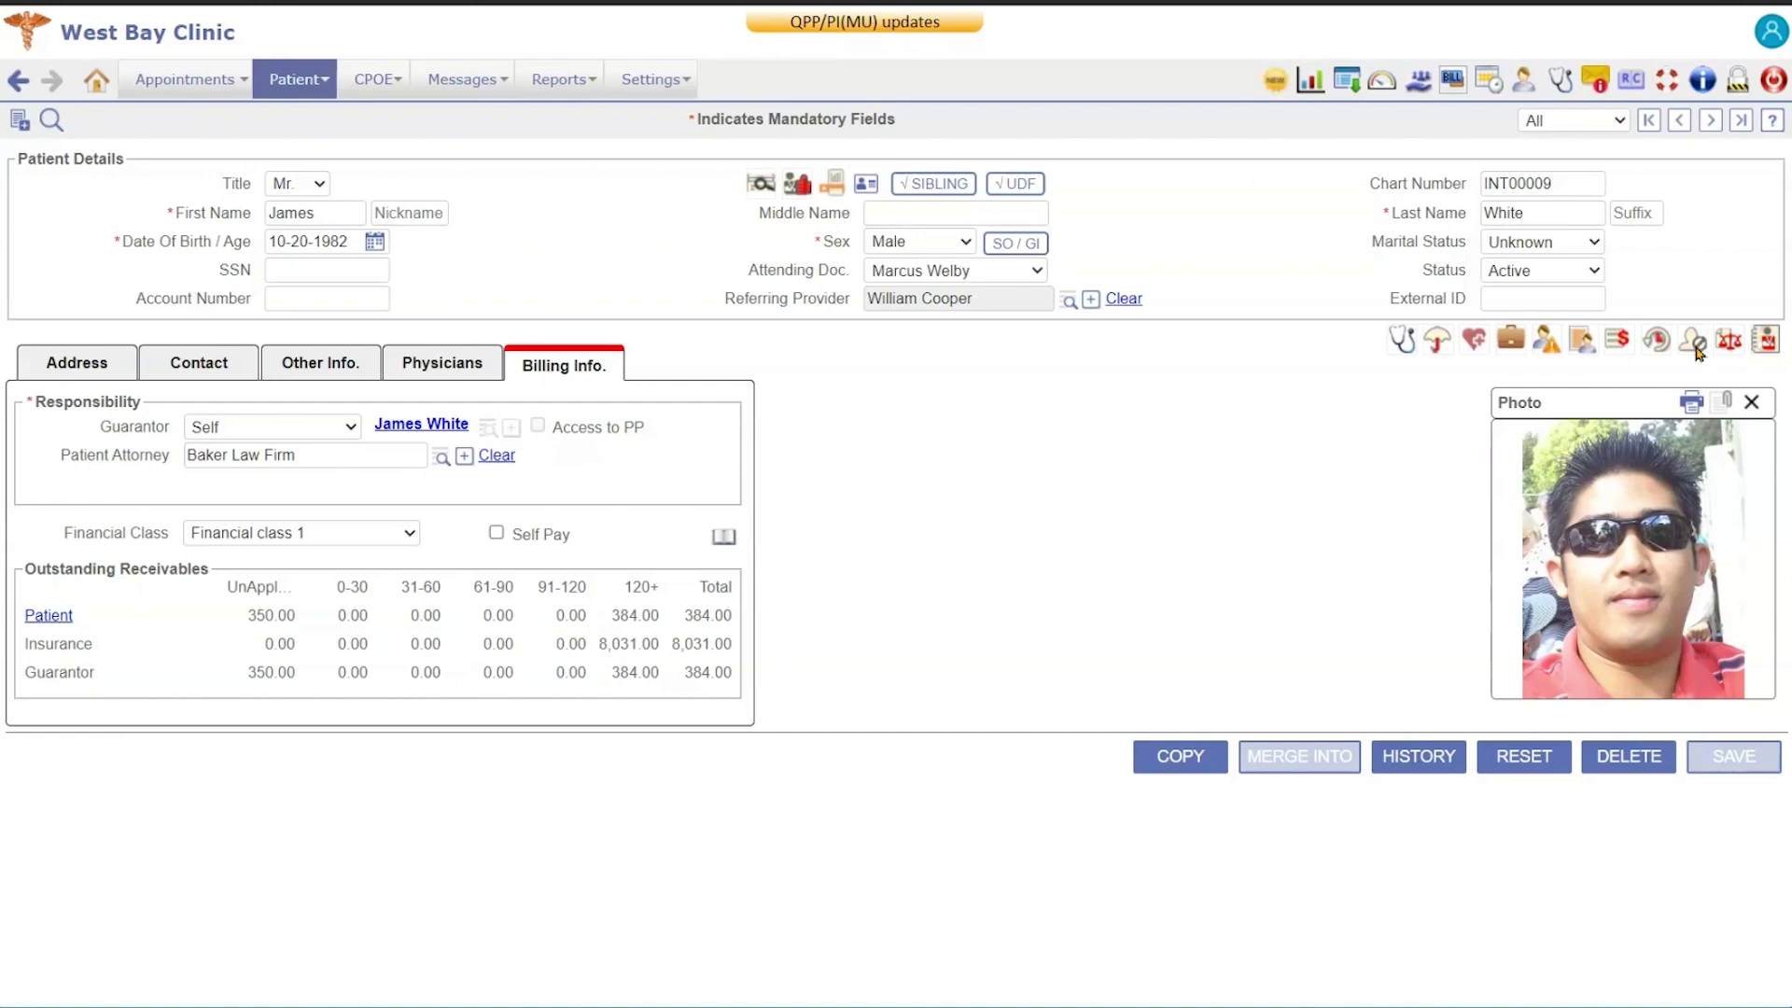
pyautogui.click(1695, 348)
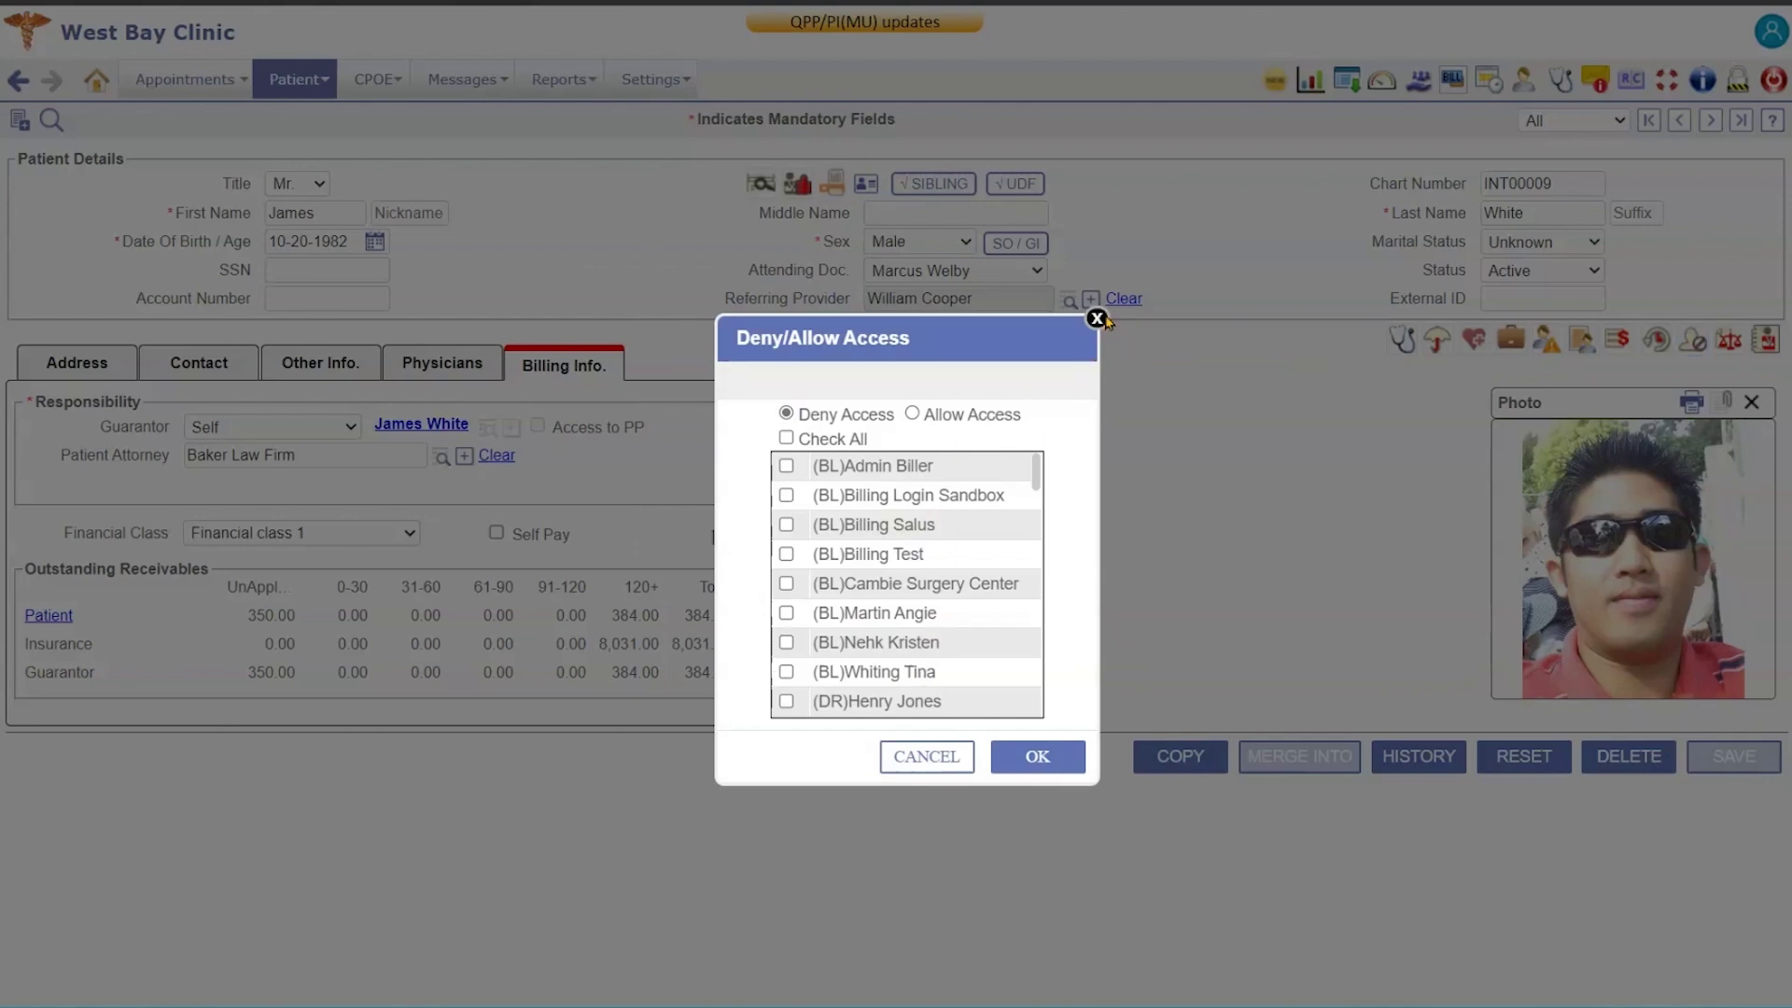
pyautogui.click(1097, 320)
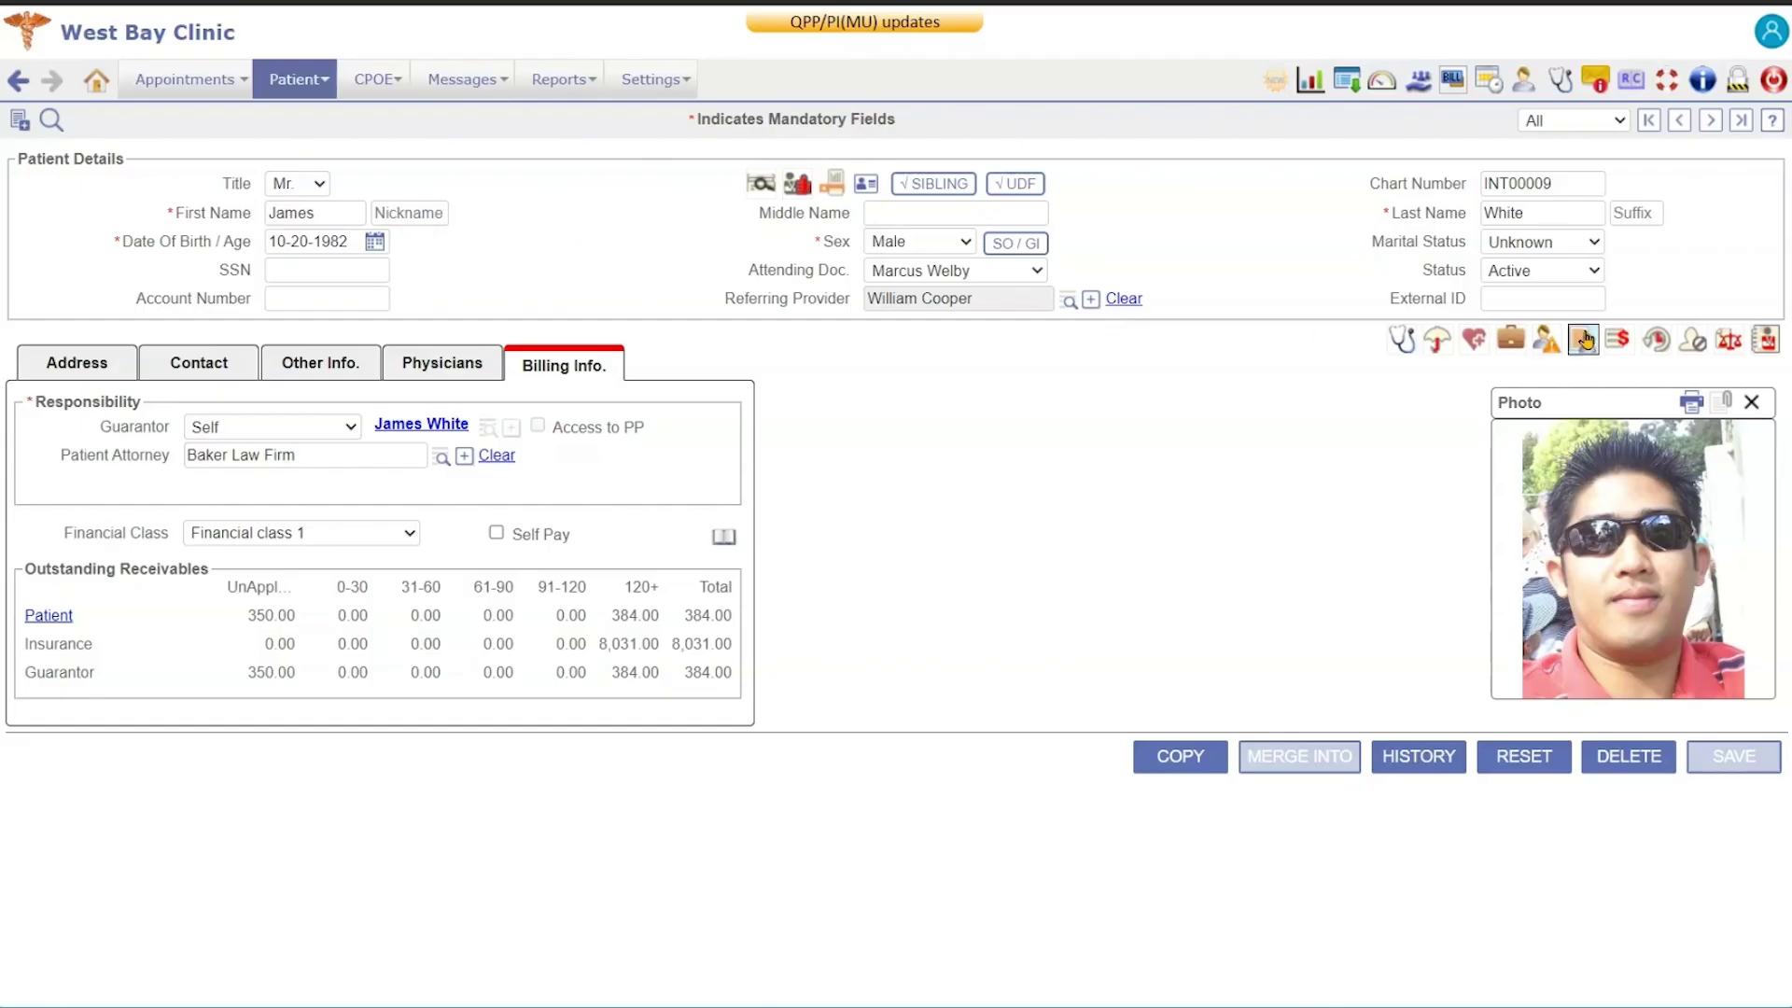
pyautogui.click(1728, 343)
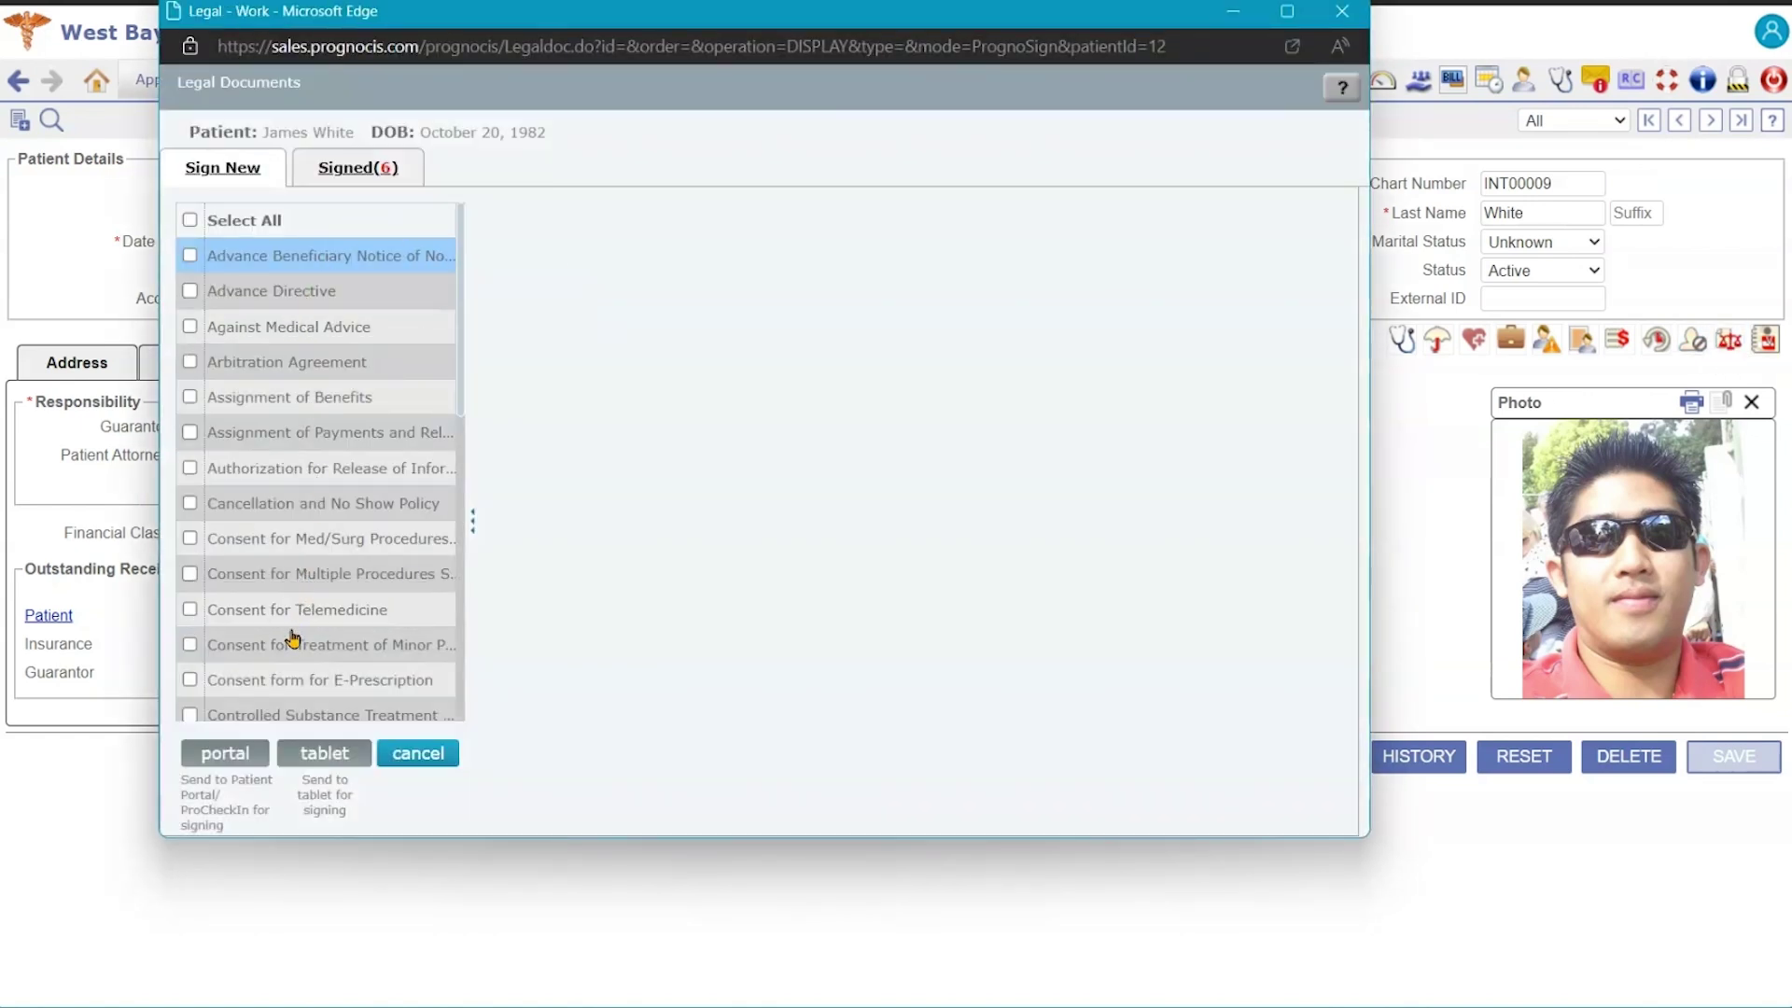
pyautogui.click(343, 260)
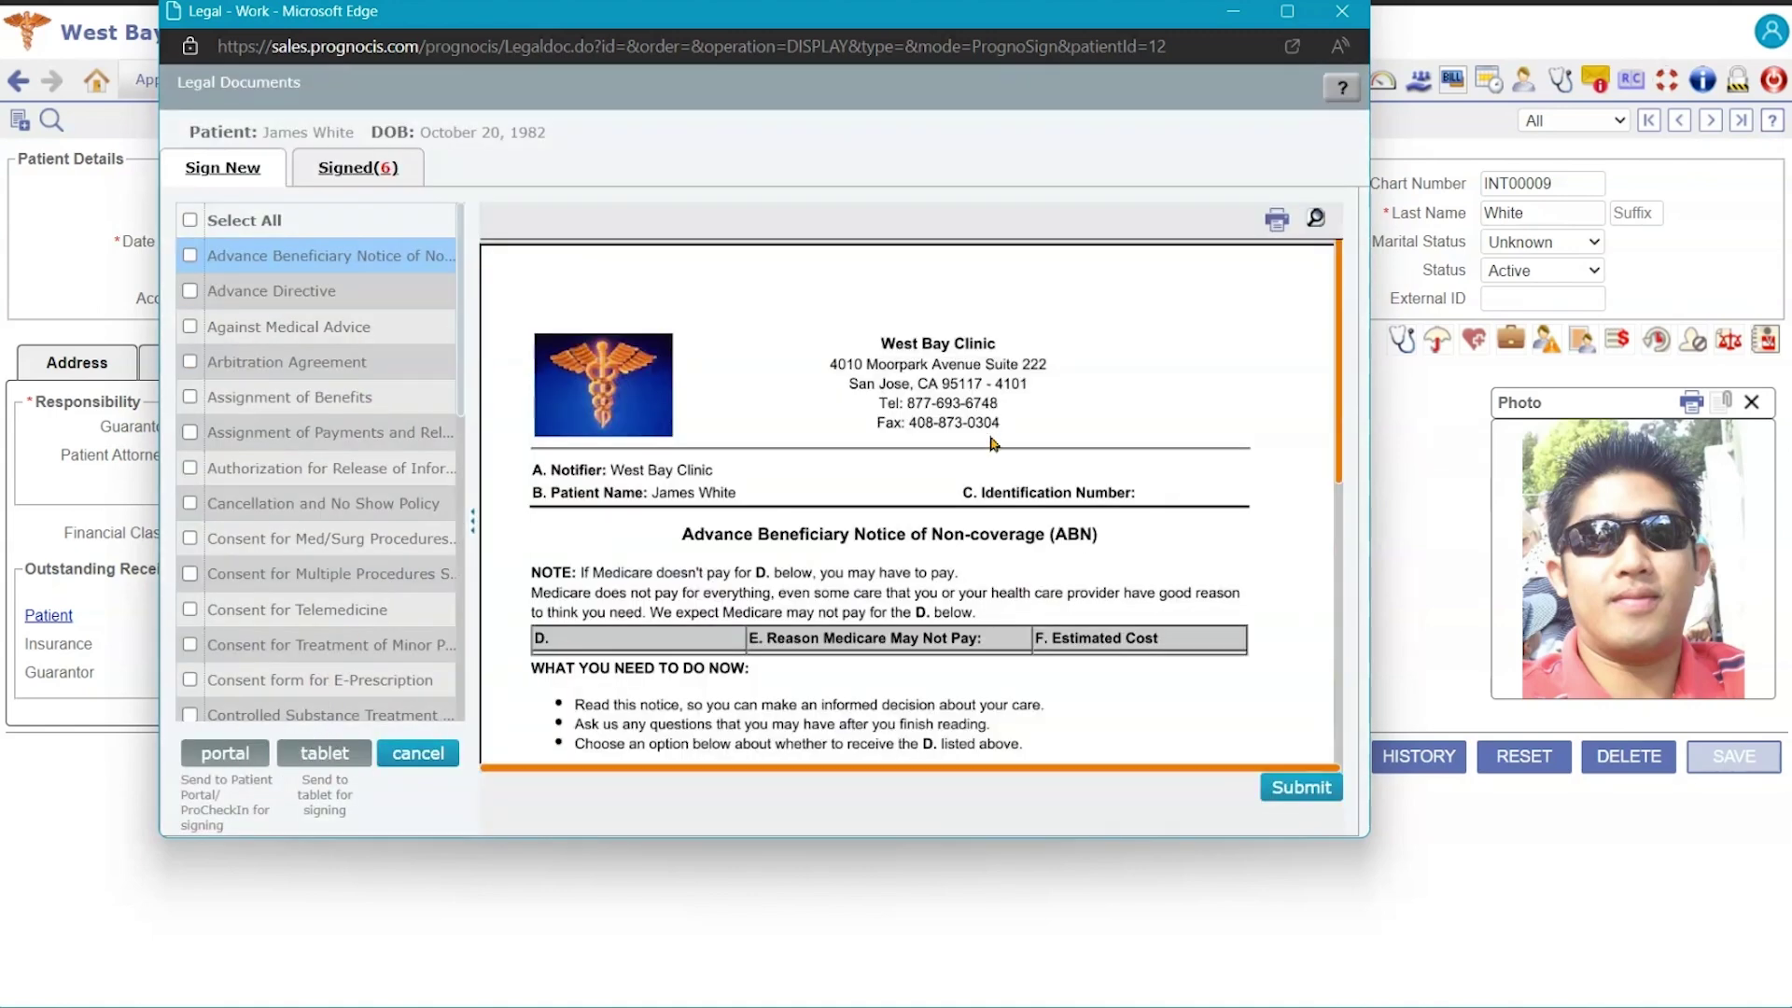
pyautogui.scroll(-6, 993, 443)
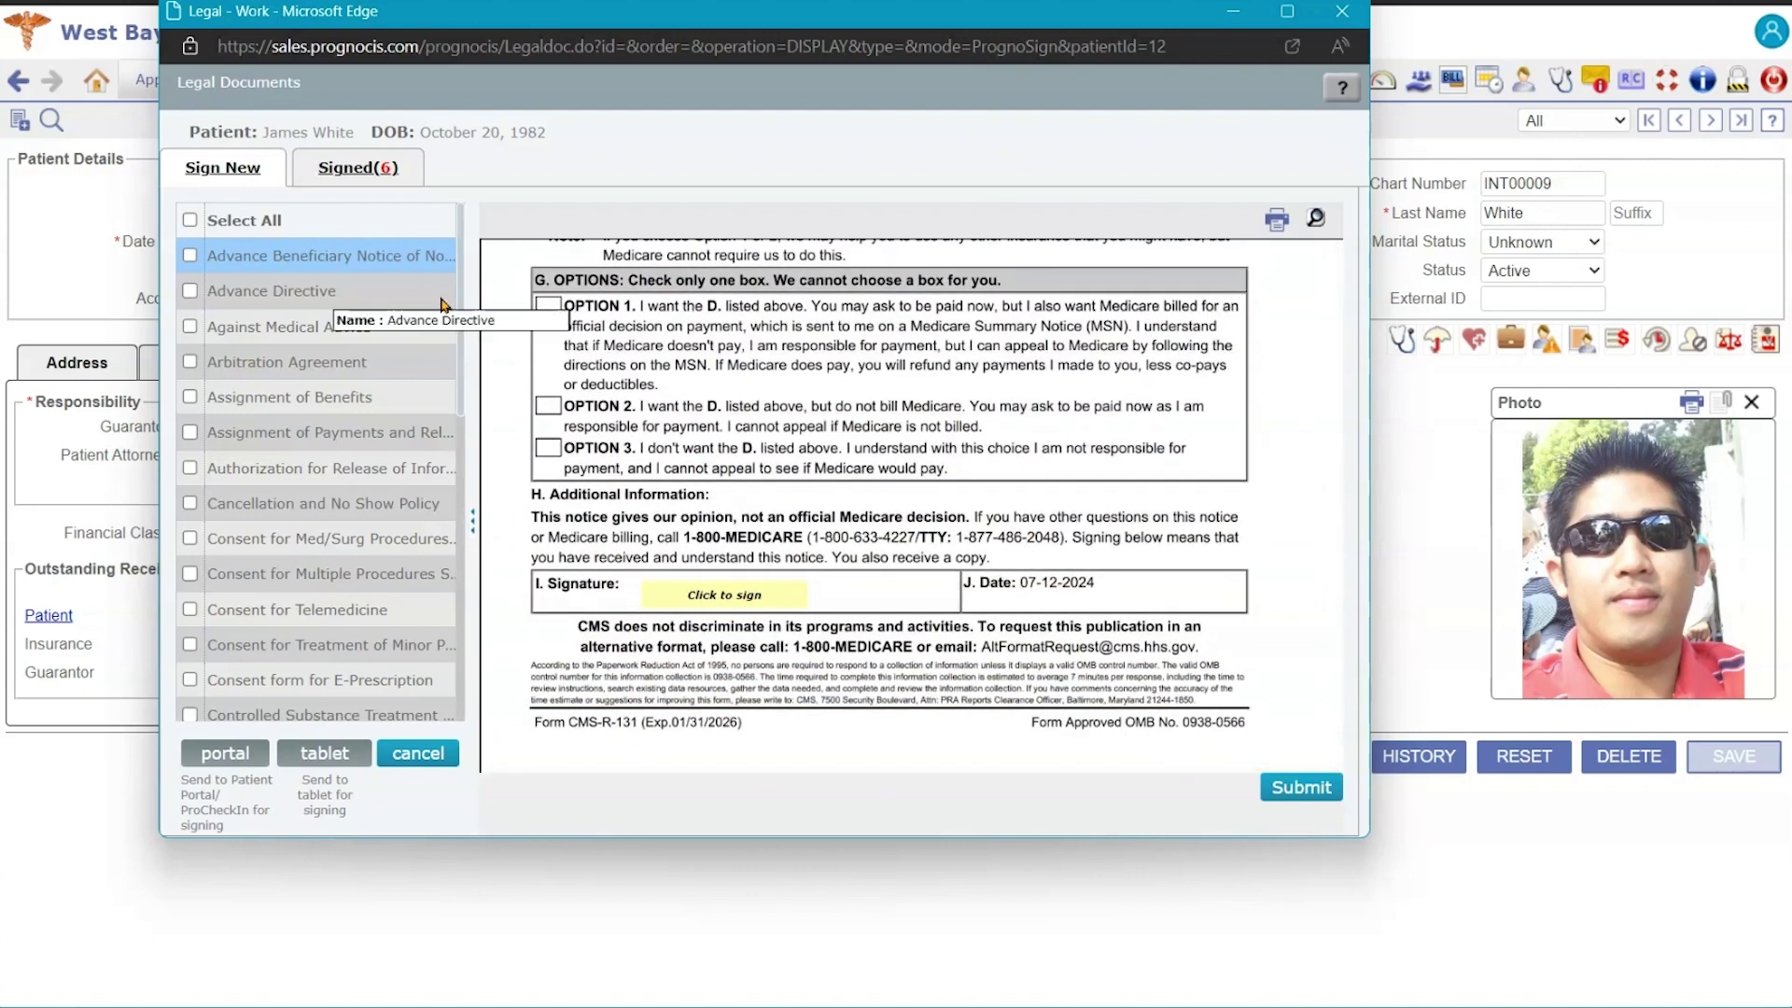
pyautogui.click(325, 168)
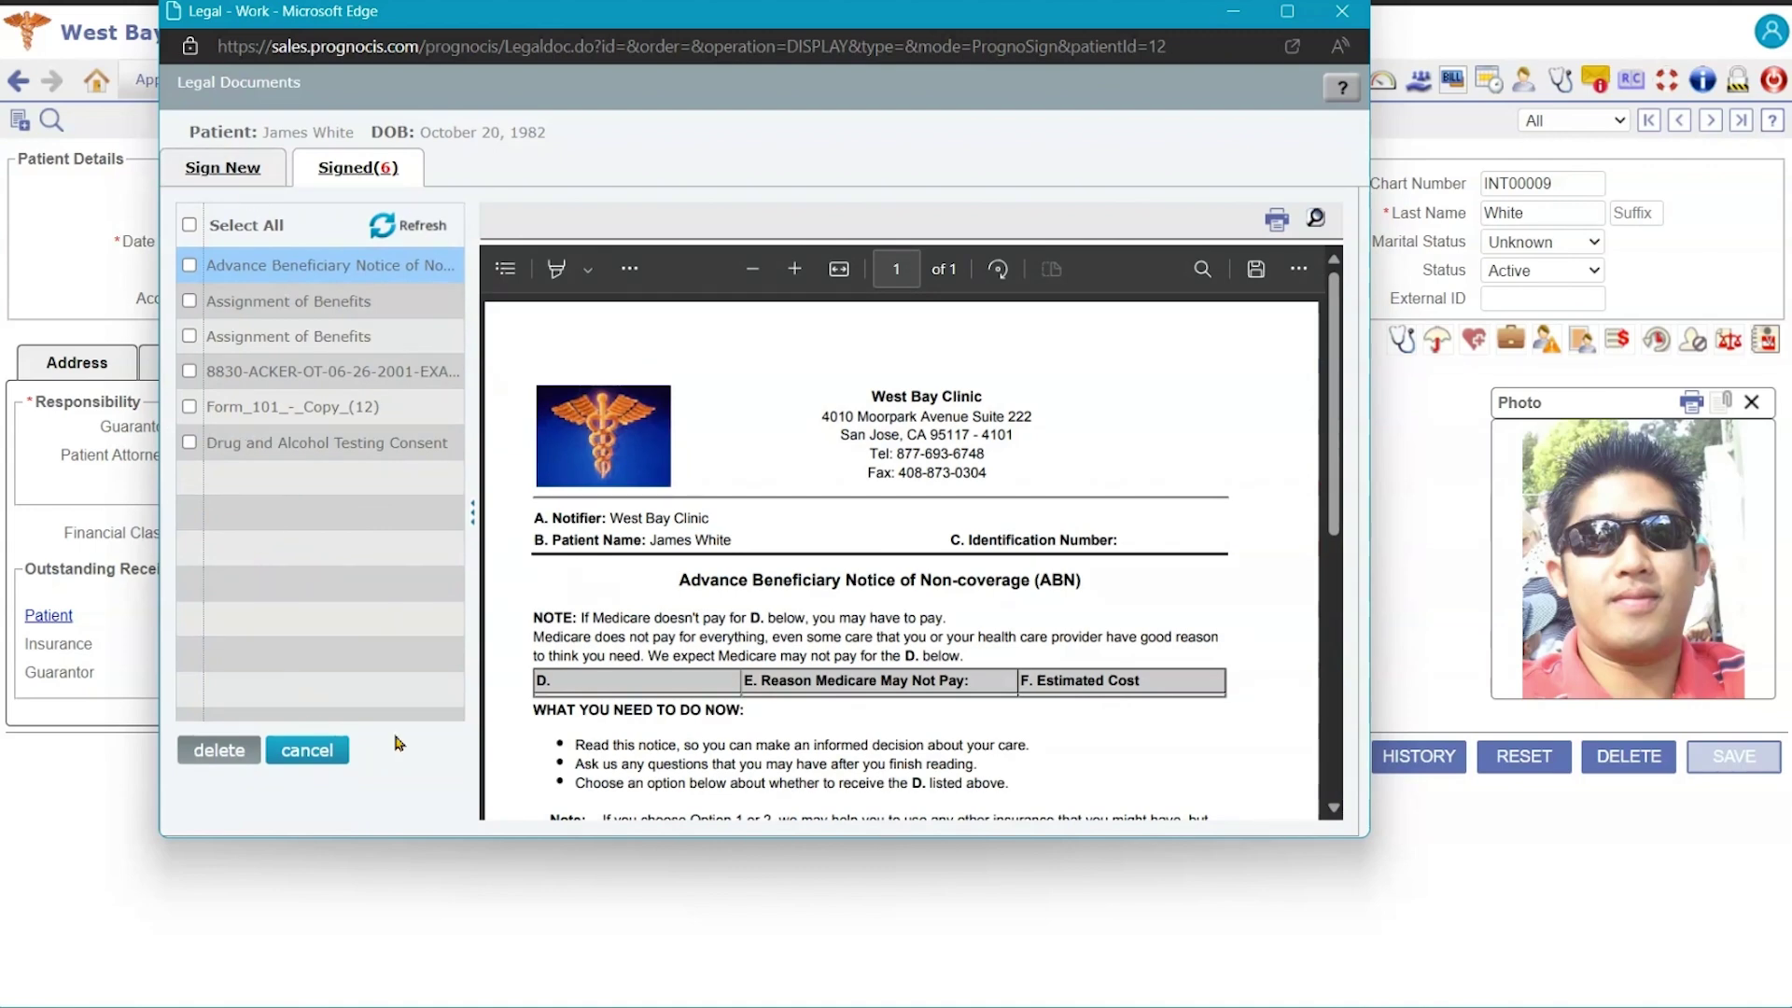
pyautogui.click(1342, 12)
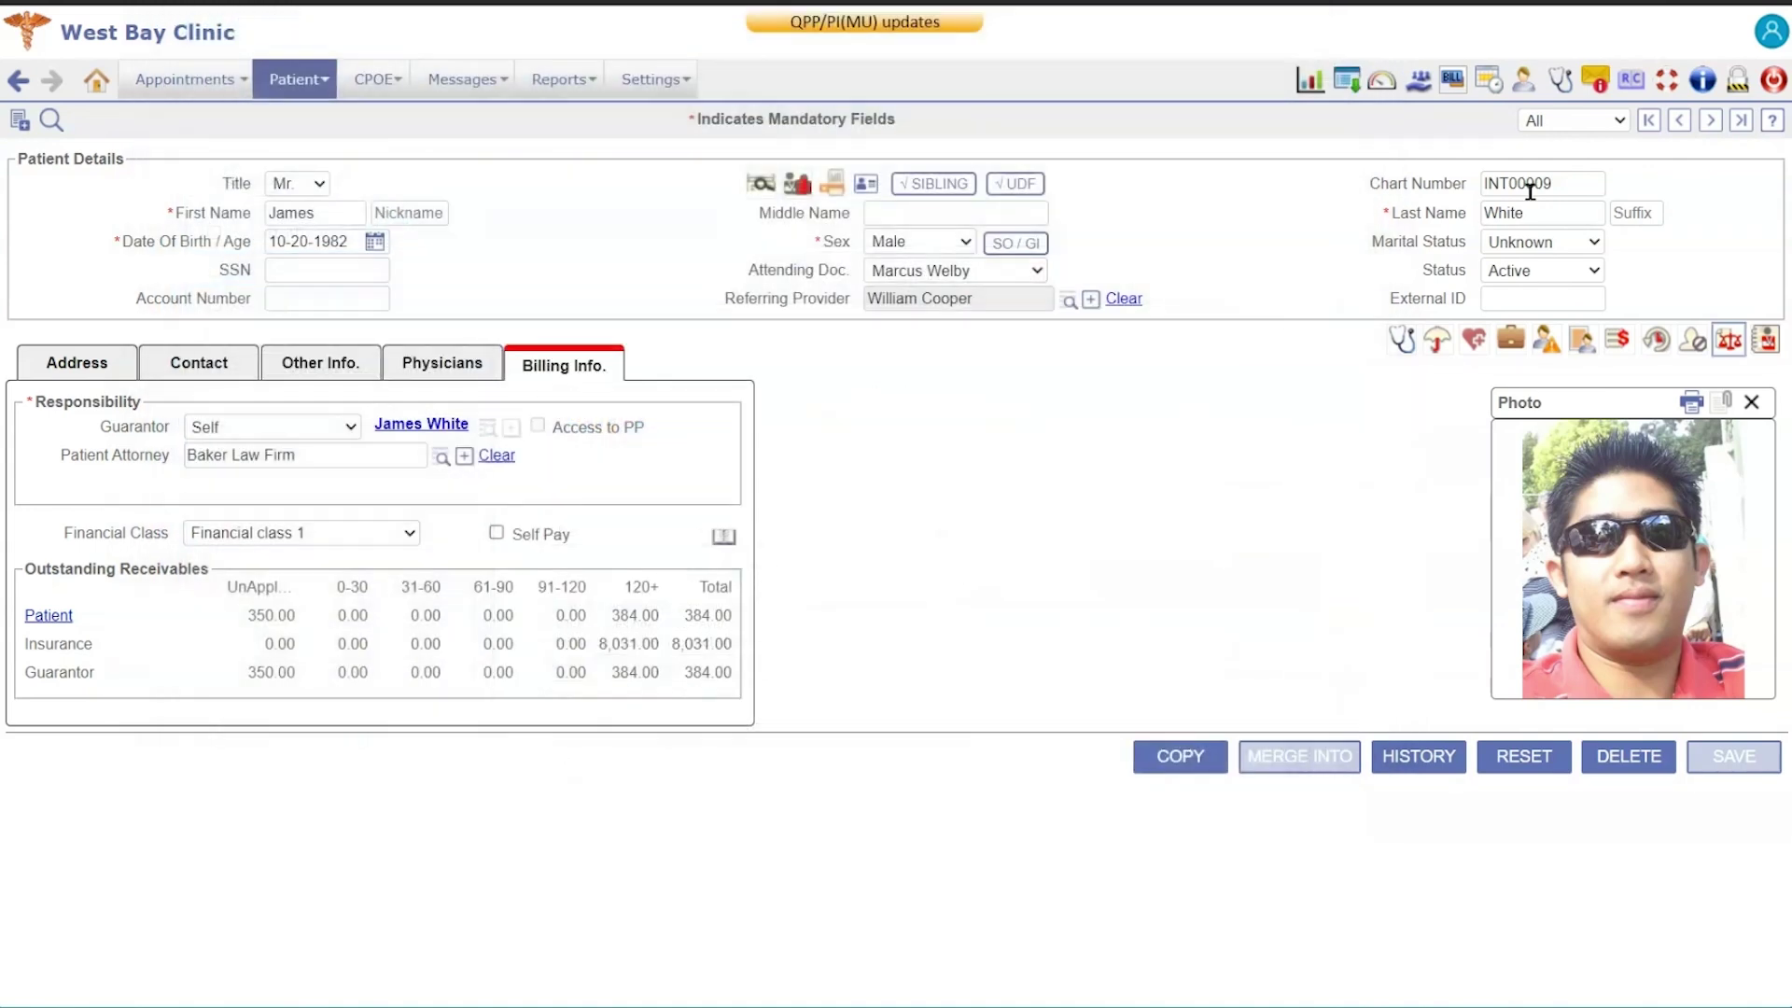
pyautogui.click(1773, 347)
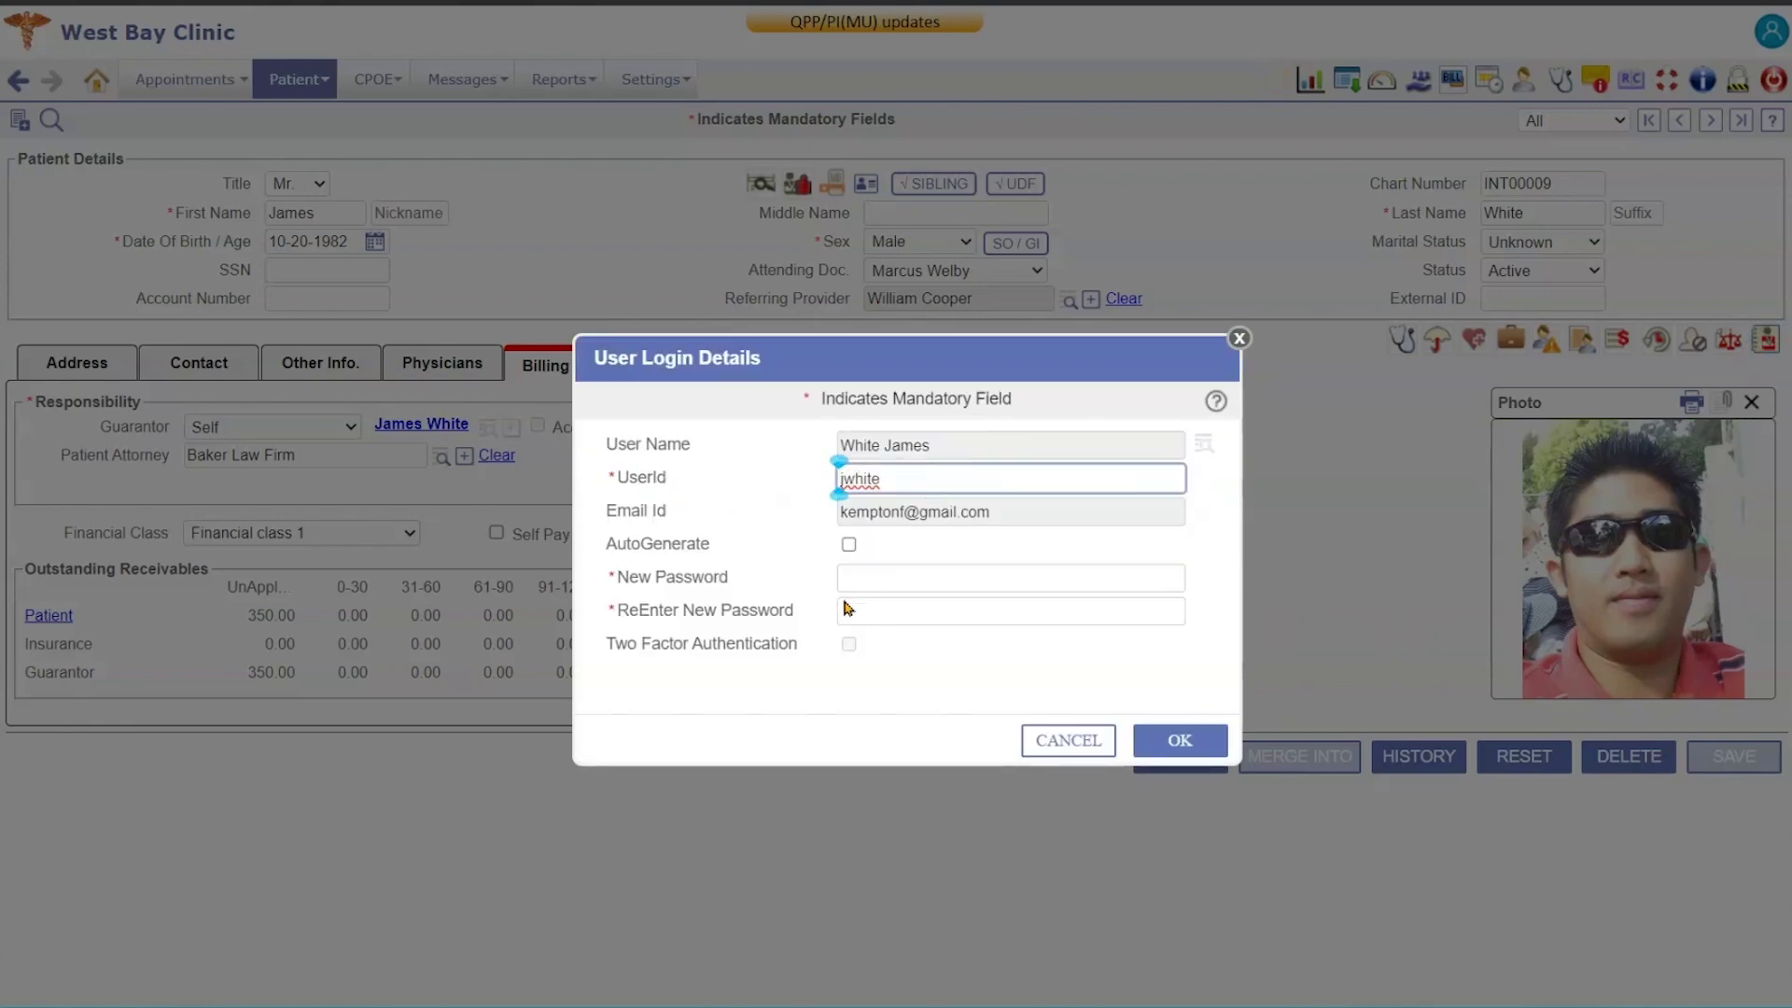
pyautogui.write('j')
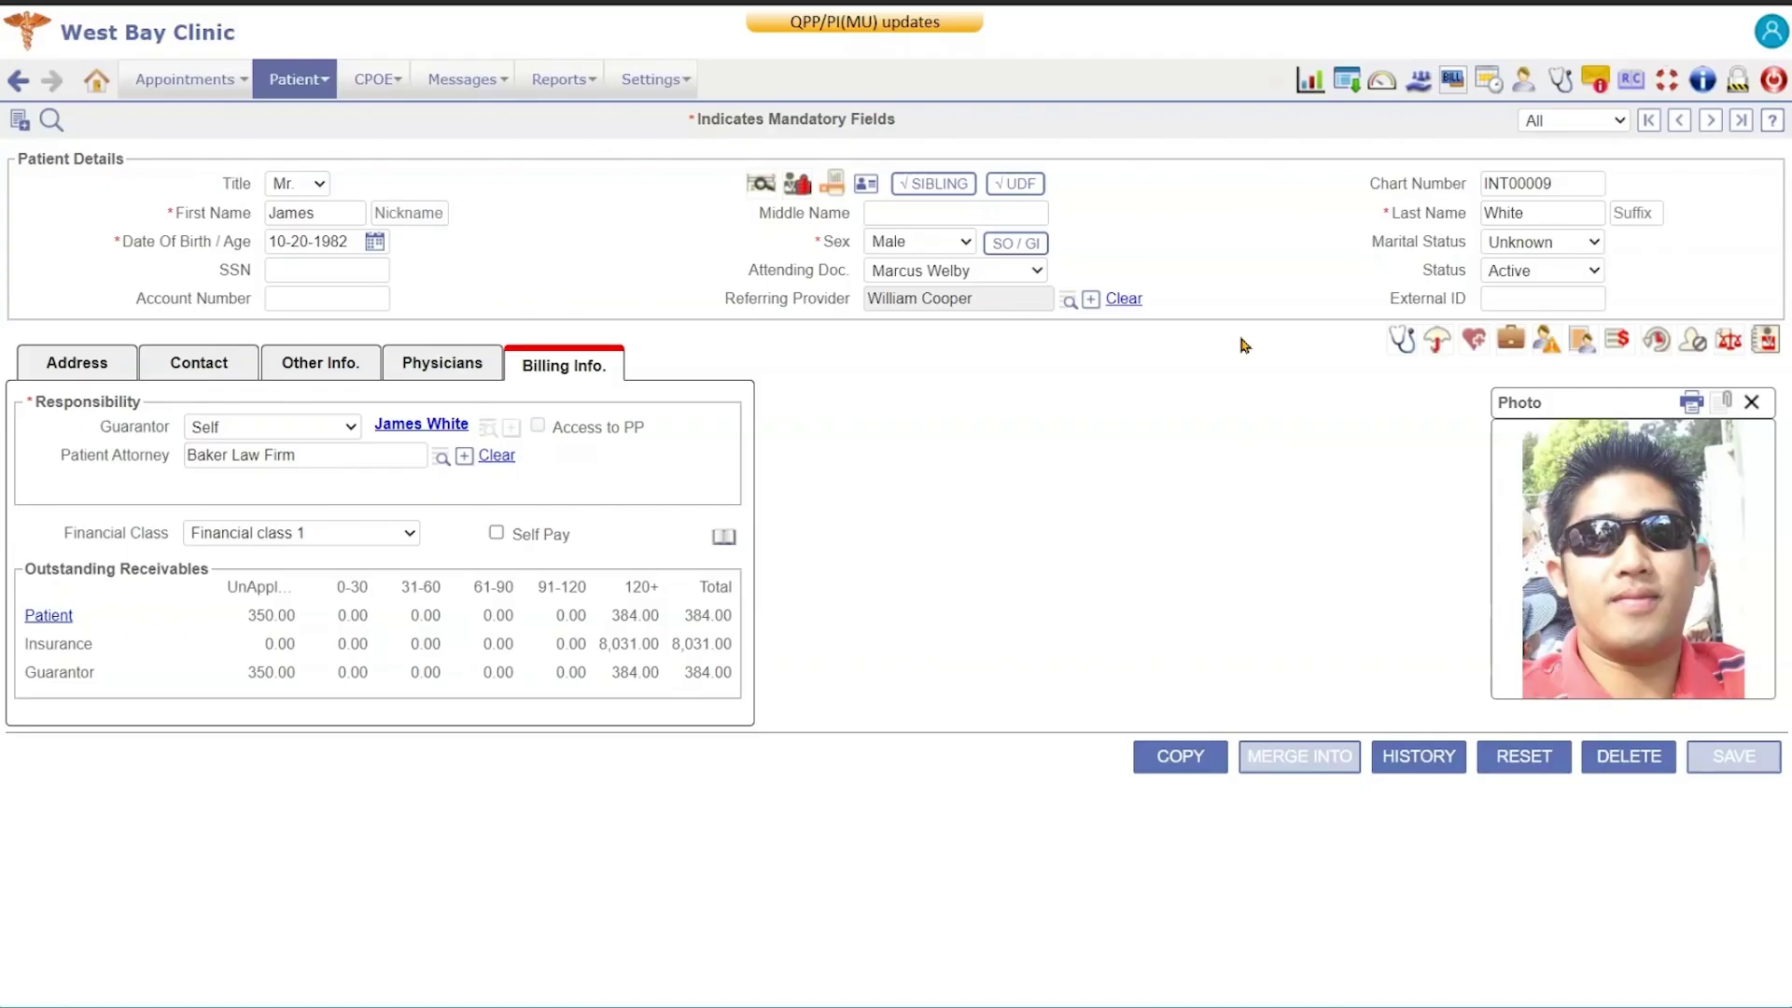
pyautogui.click(1238, 339)
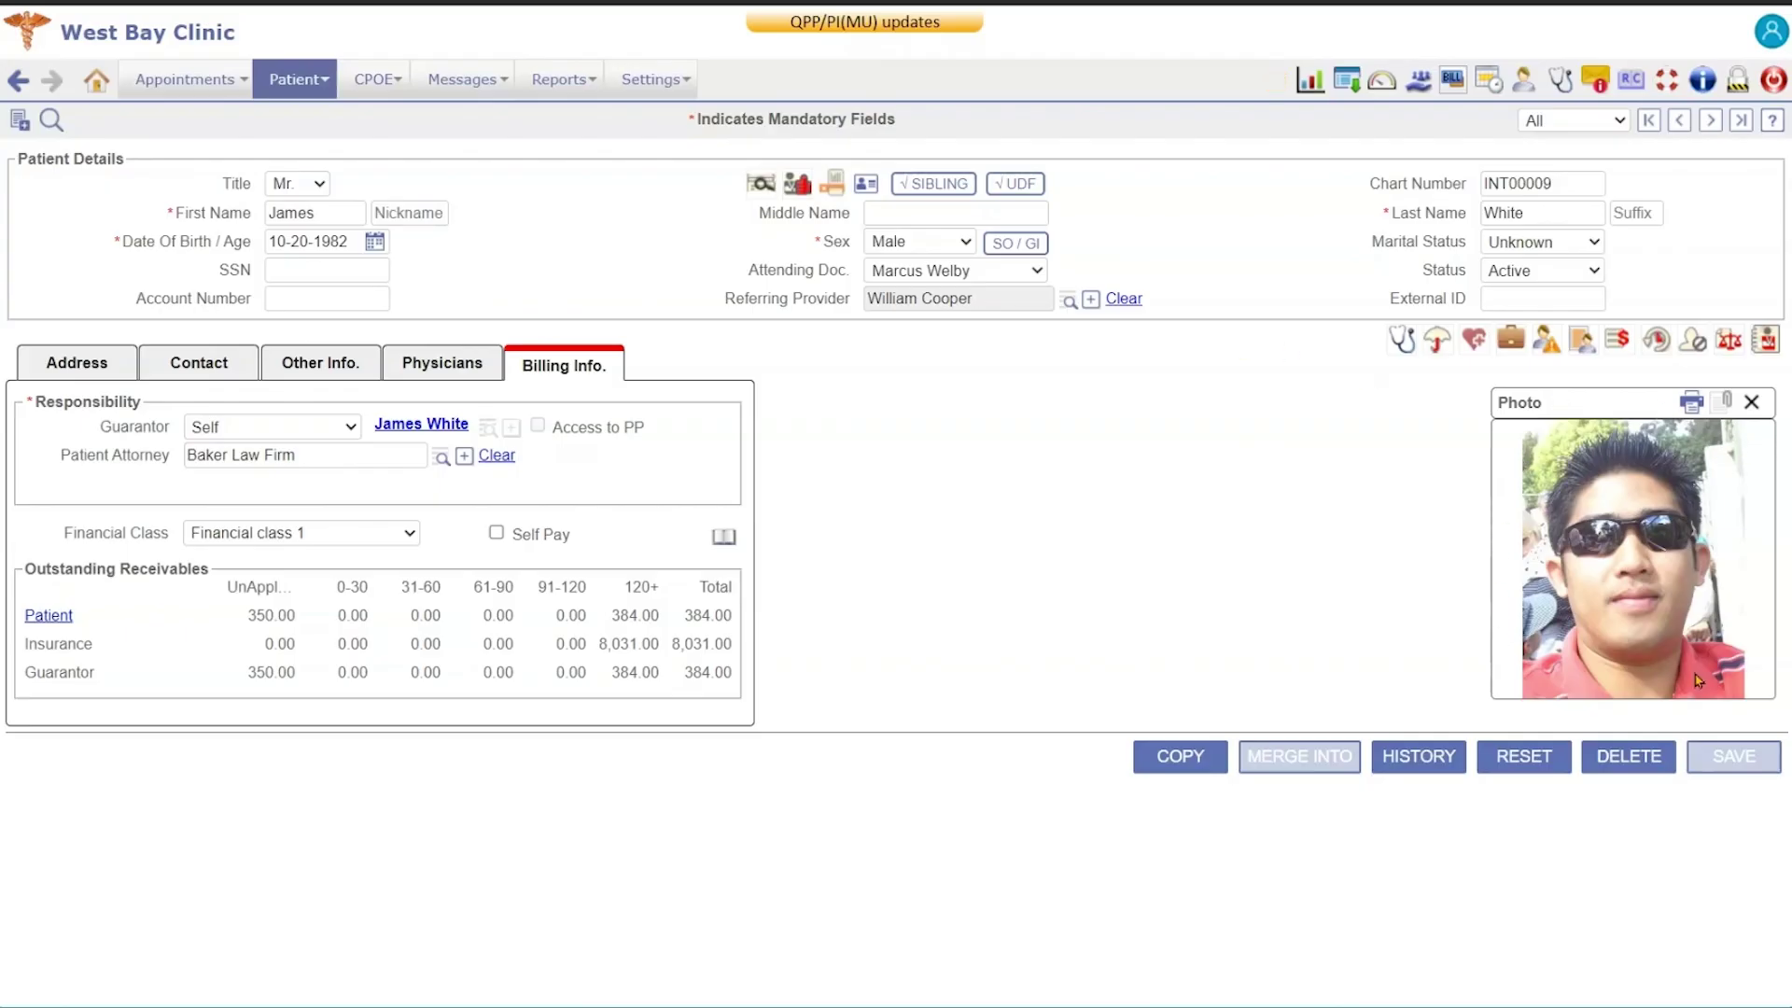